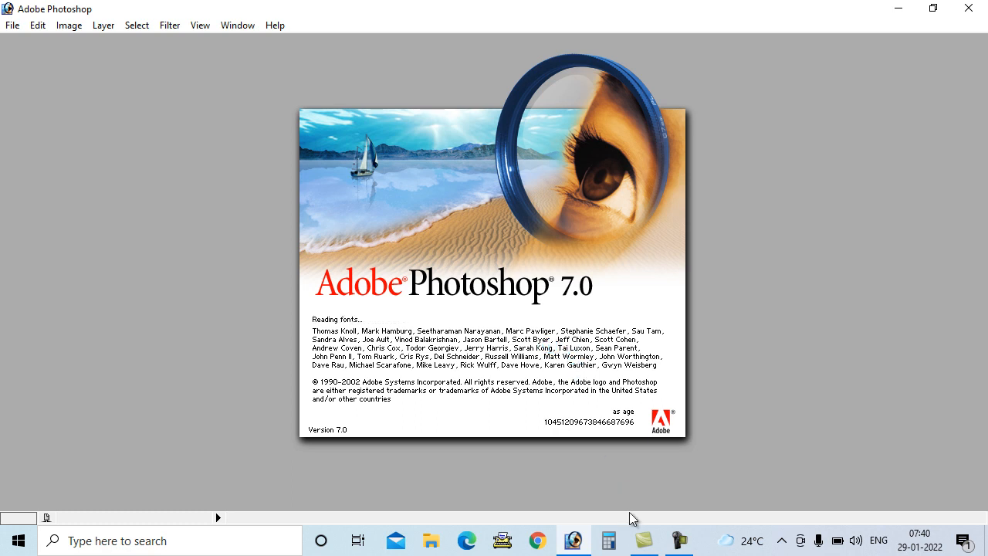
left_click(683, 544)
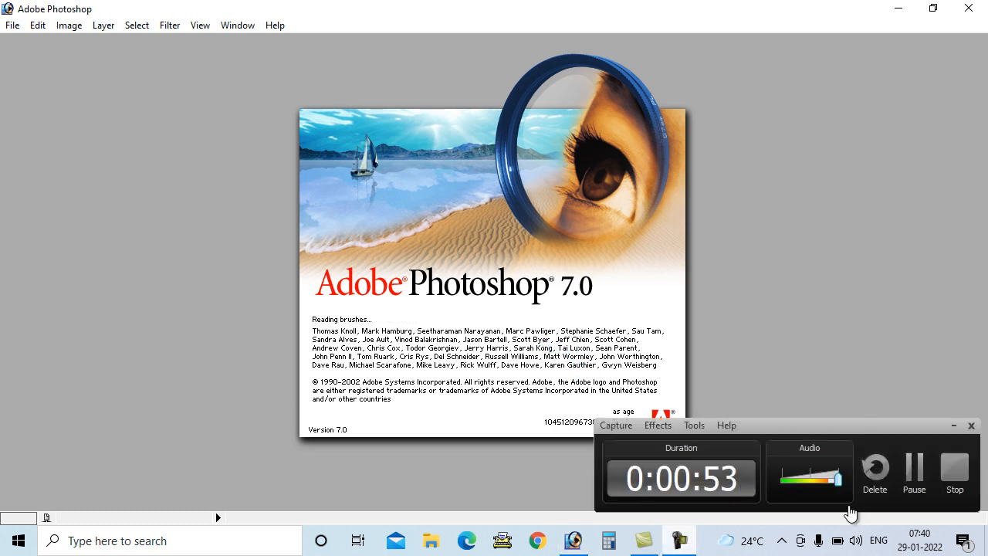
left_click(911, 468)
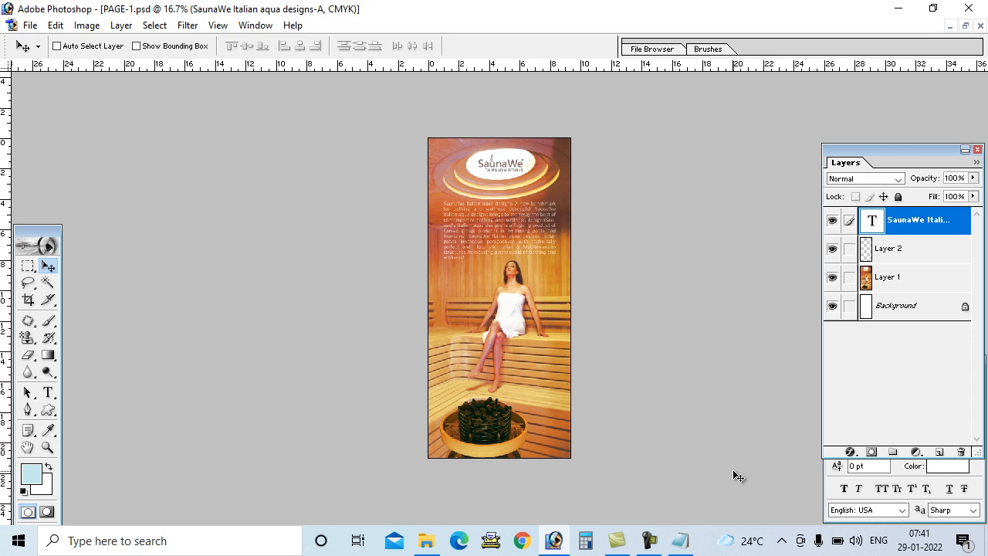
- Save the open PAGE-1 brochure document as a new Photoshop file named PAGE-2 in the 3 fold brochure folder
key("ctrl+plus")
key("ctrl+minus")
left_click(30, 25)
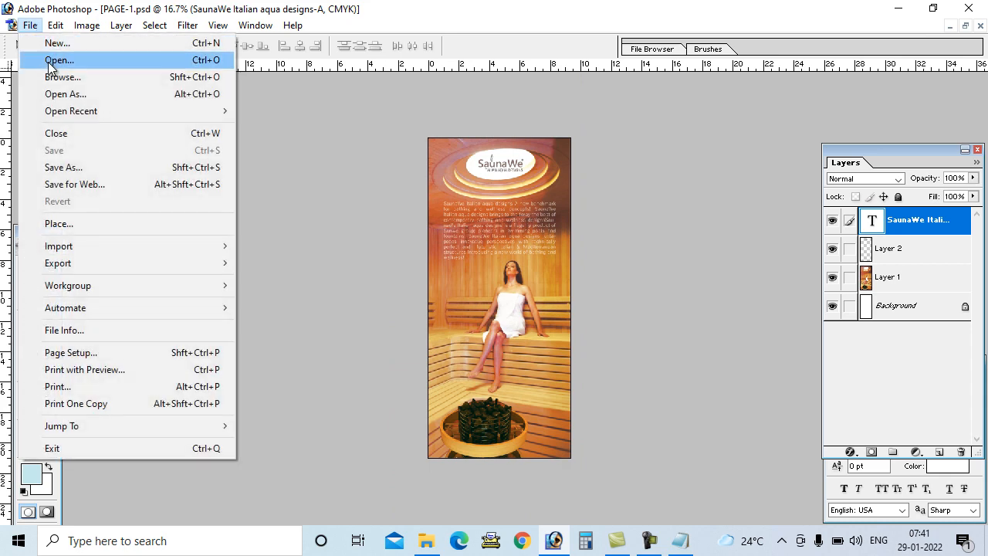
left_click(69, 167)
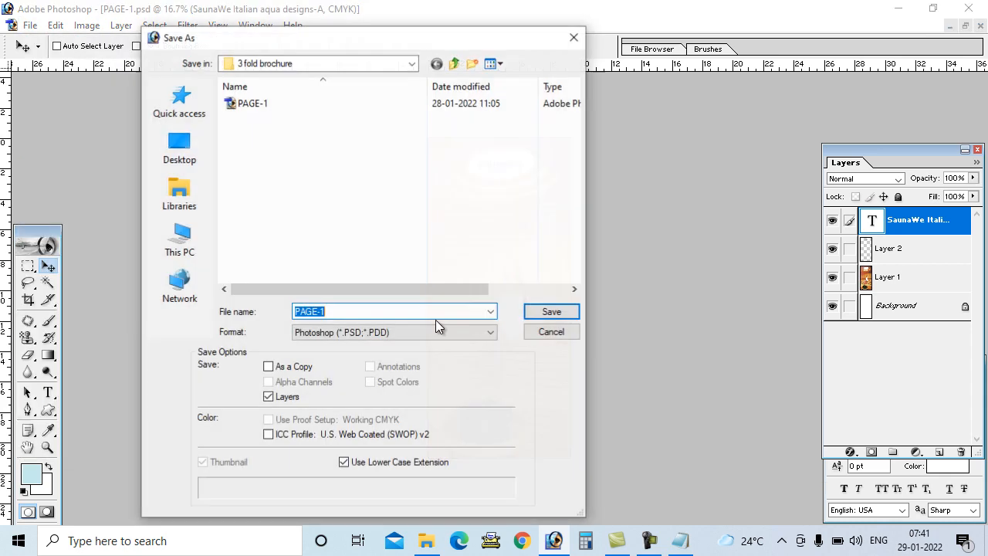
left_click_drag(319, 313, 365, 318)
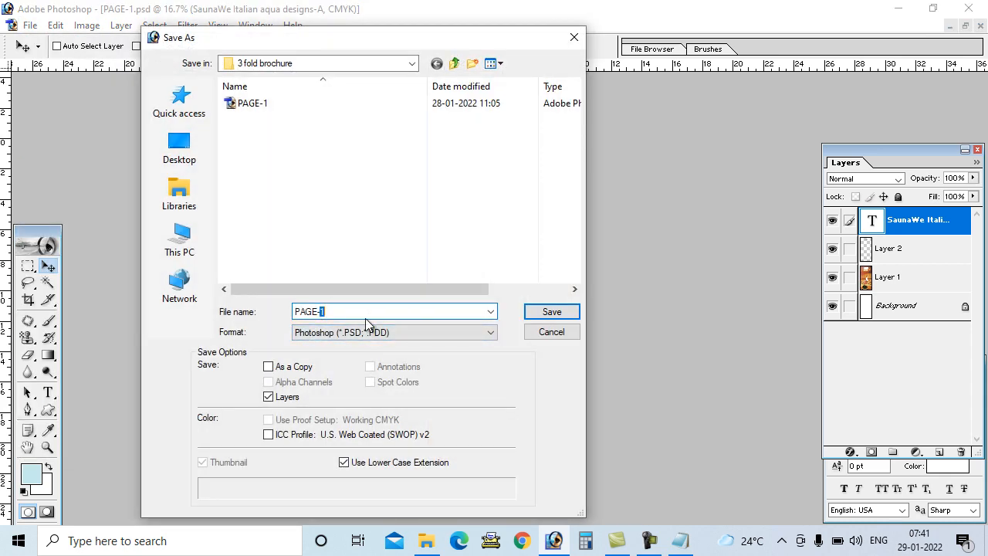
type("2")
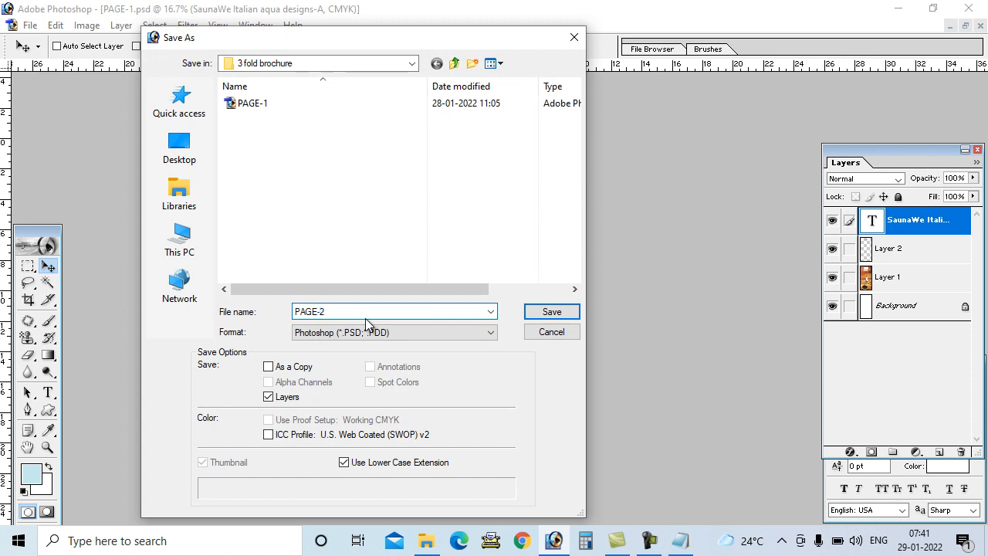
left_click(550, 313)
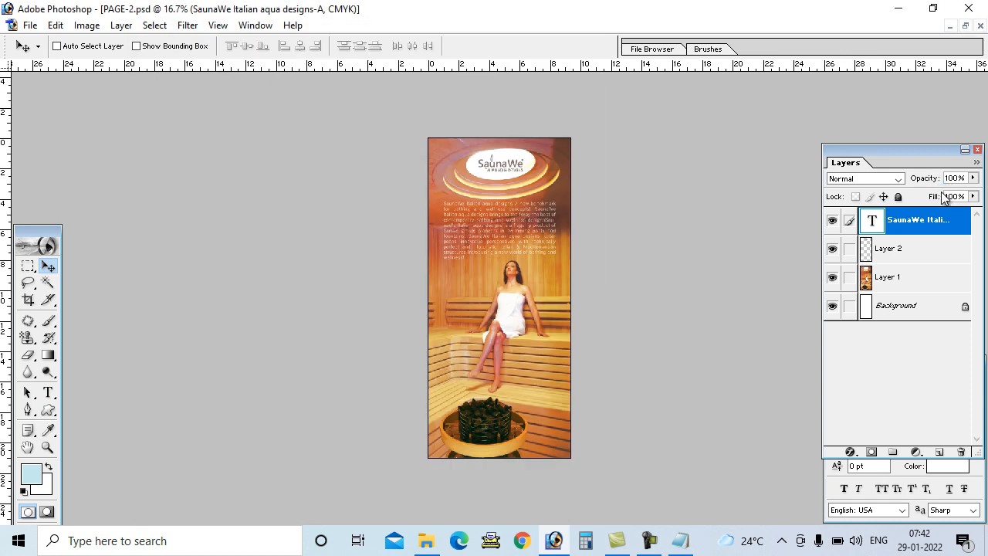
- Delete the SaunaWe text layer, Layer 2 and Layer 1, keeping only the Background, and save the file
left_click_drag(910, 169, 872, 131)
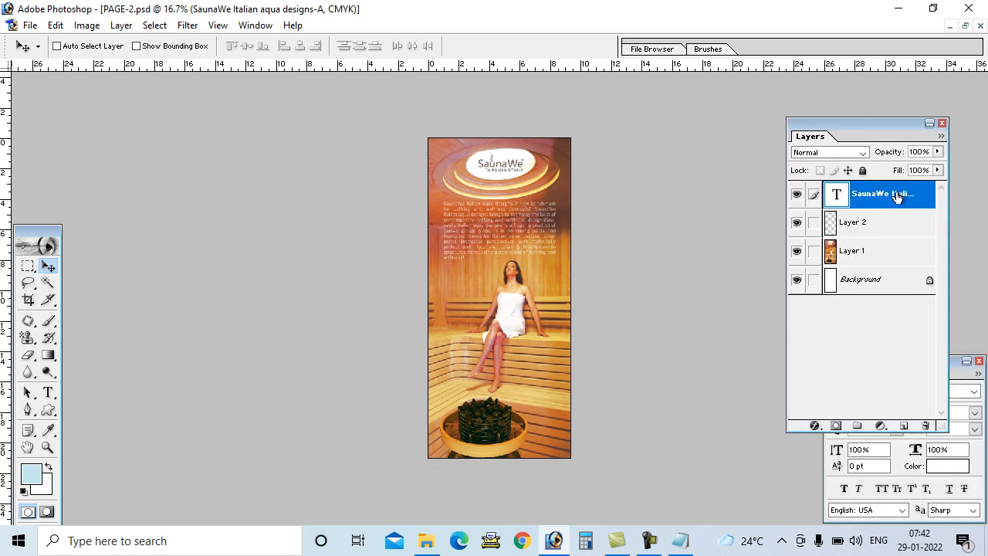
left_click_drag(896, 193, 926, 426)
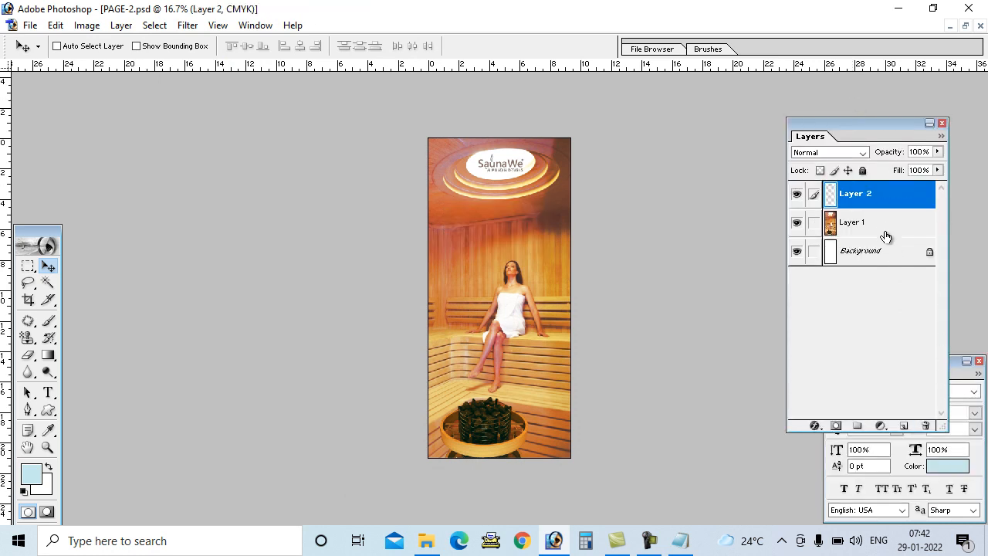
left_click_drag(885, 202, 927, 426)
left_click(30, 25)
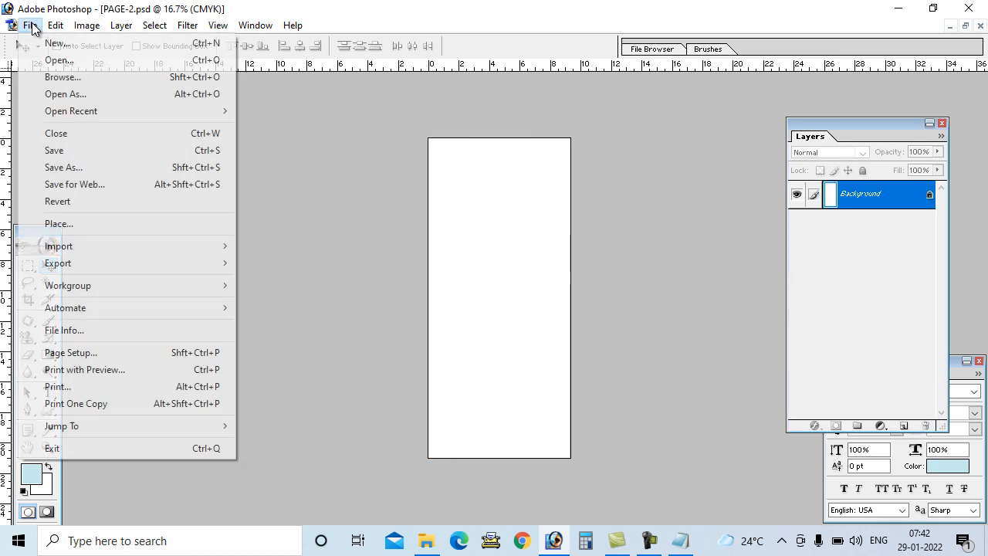
left_click(65, 149)
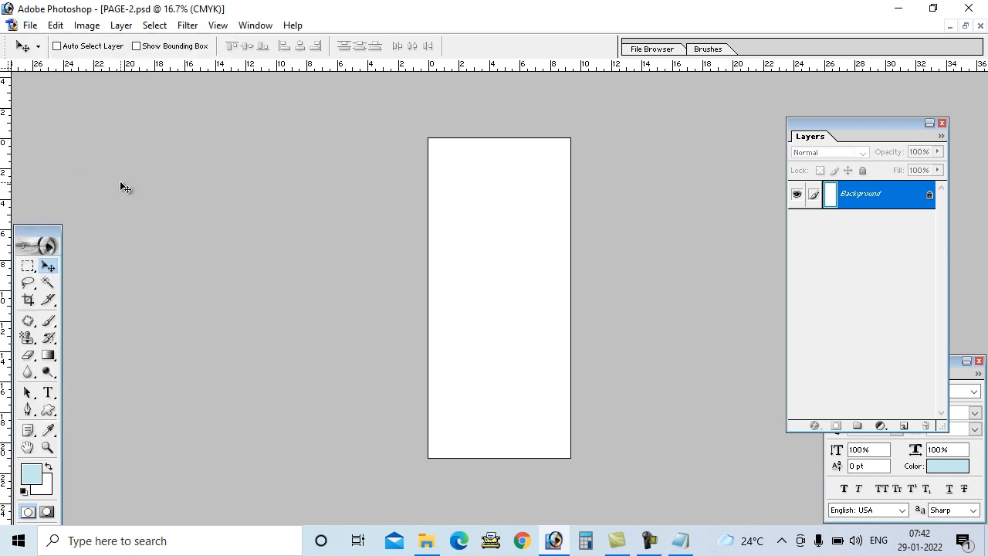
- Show the margin guides and open the sauna cabin photo 2.jpg from the pics folder
key("ctrl+semicolon")
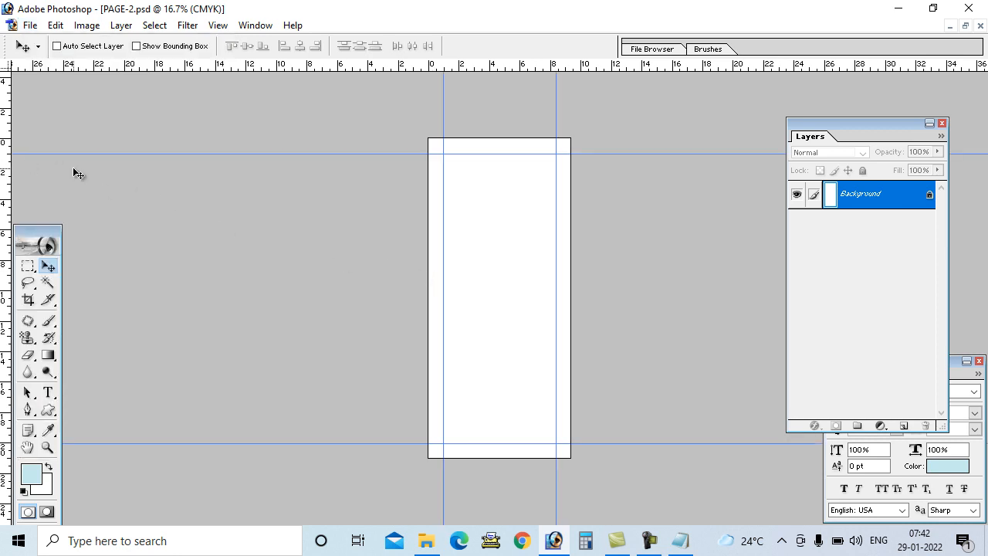
left_click(31, 26)
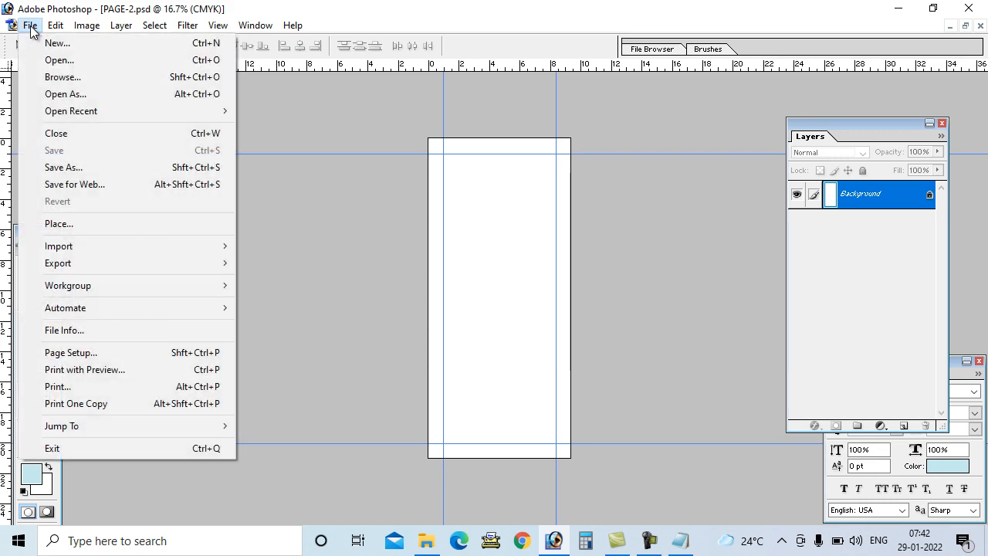
left_click(32, 59)
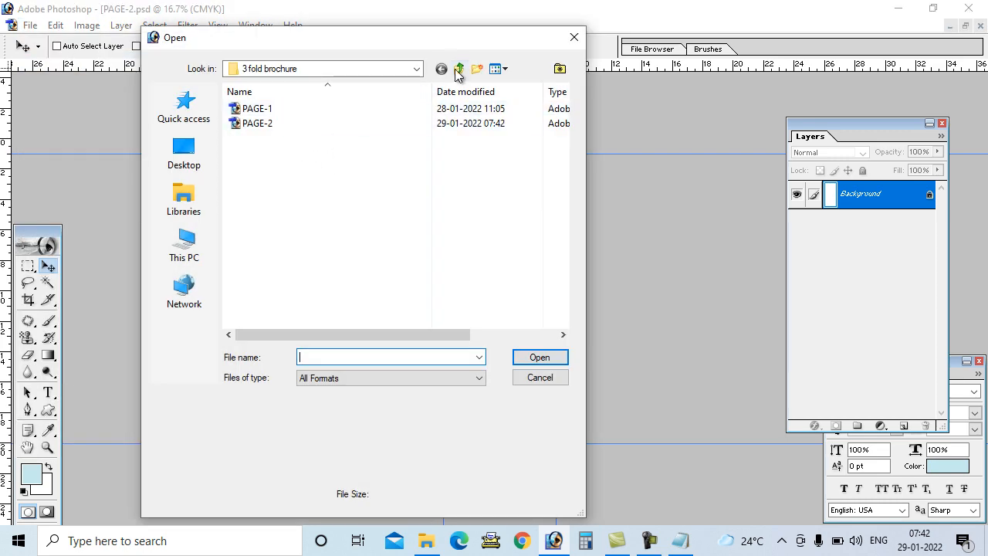
left_click(459, 69)
double_click(349, 128)
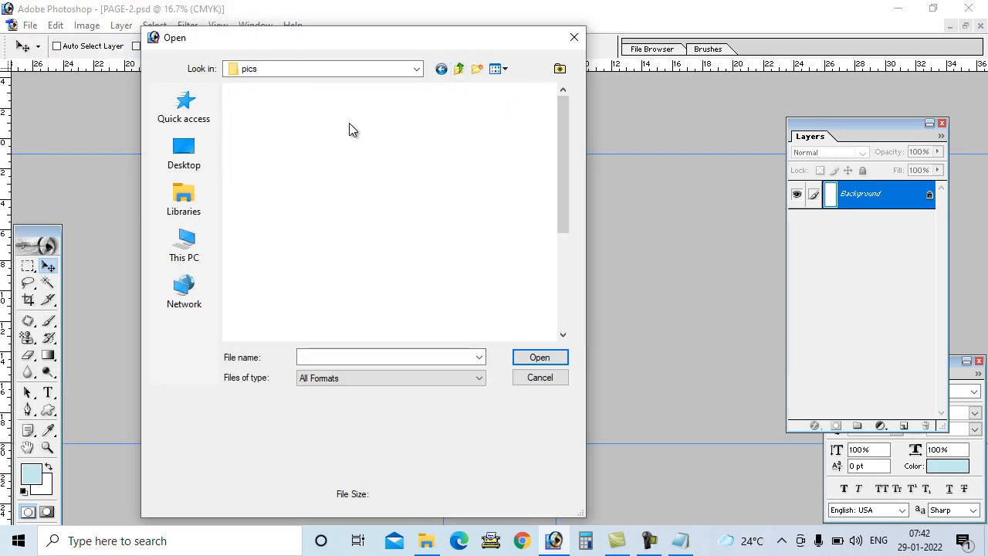
left_click(345, 144)
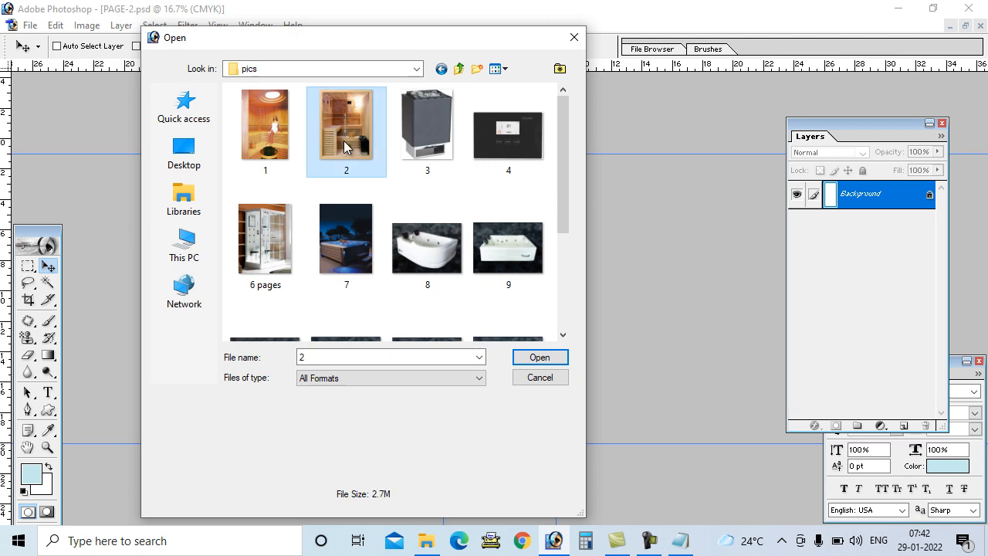
left_click(535, 358)
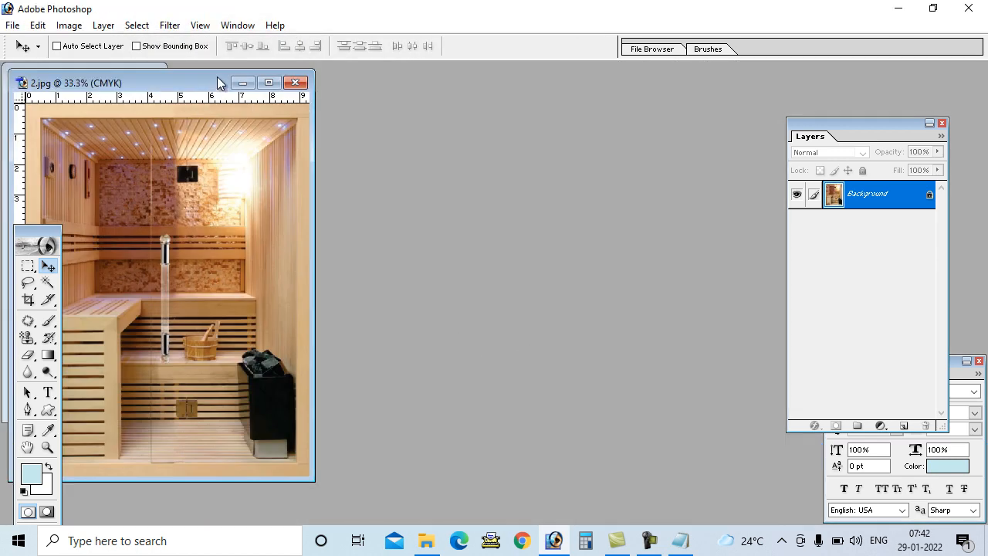
- Copy the sauna cabin photo into PAGE-2, close 2.jpg, and align the photo with the page's top edge across its width
left_click_drag(217, 83, 671, 133)
left_click_drag(618, 287, 50, 244)
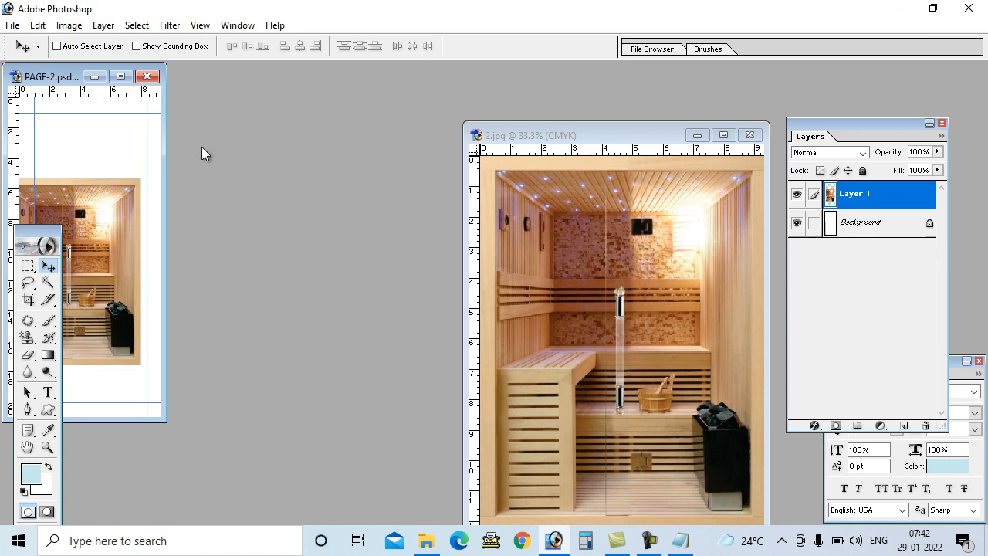
left_click(750, 135)
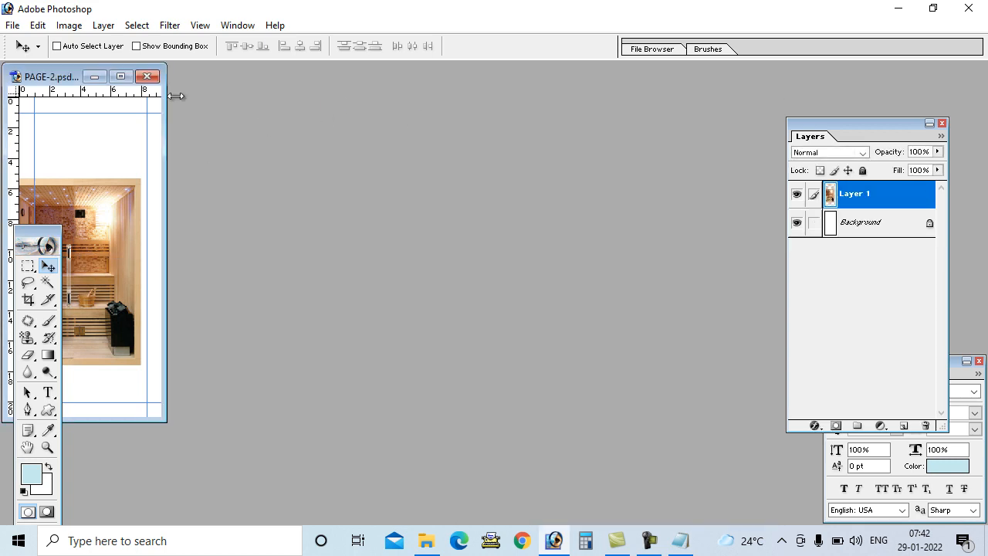
left_click(120, 77)
left_click_drag(509, 283, 523, 201)
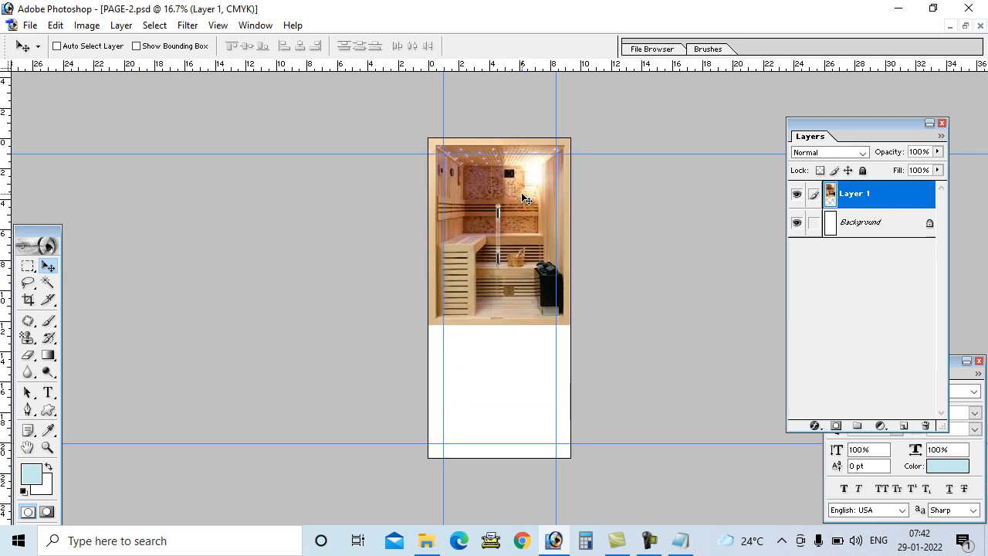
- Open the SaunaWe logo image logo.png from the pics folder
left_click(30, 25)
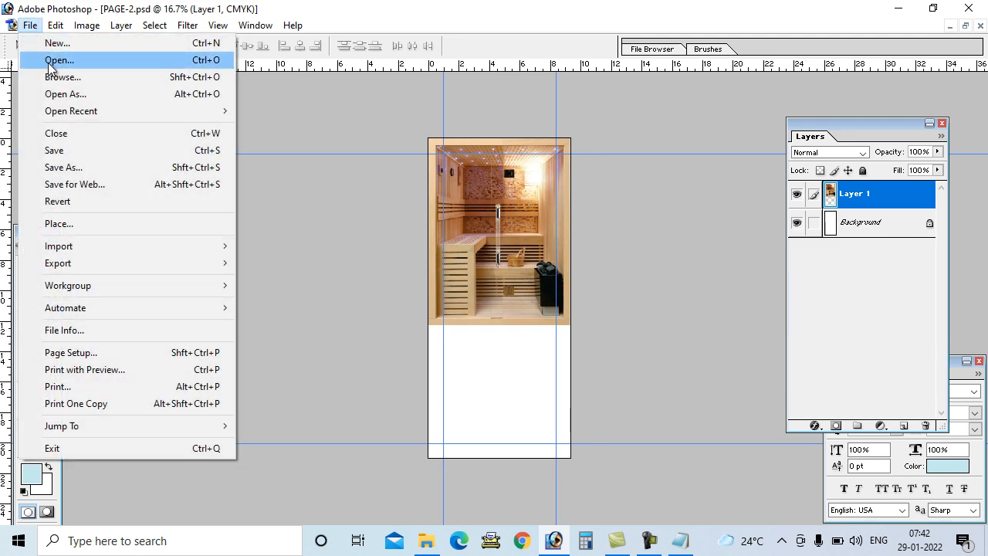
left_click(48, 61)
scroll(423, 132, "down", 2)
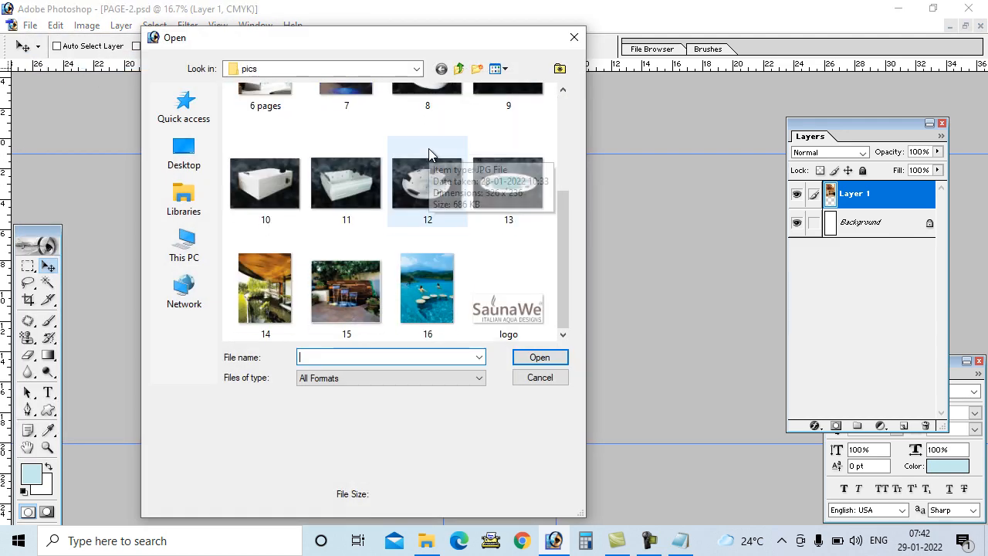
left_click(540, 339)
left_click(548, 359)
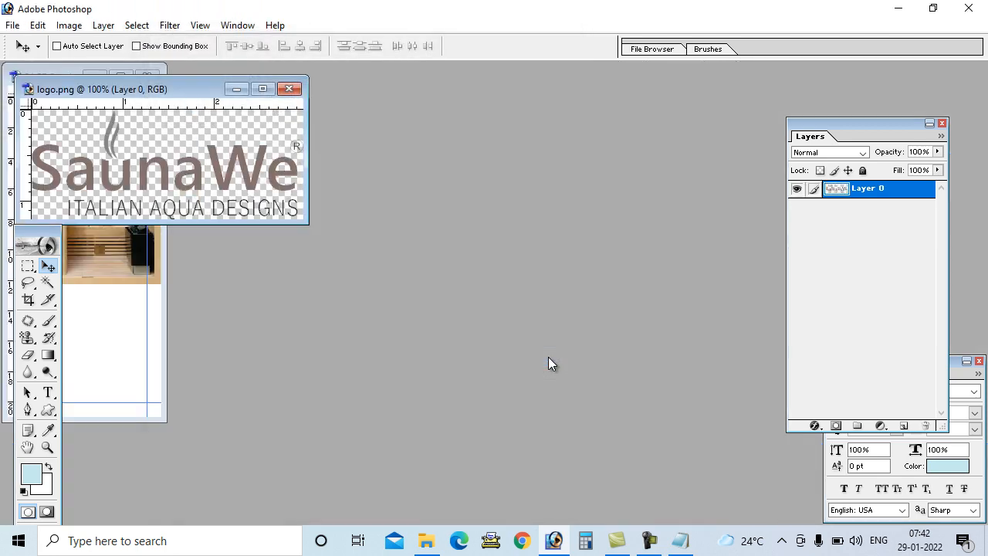
- Copy the logo into PAGE-2, close logo.png, and place the logo just below the photo against the right margin guide
left_click_drag(153, 90, 450, 132)
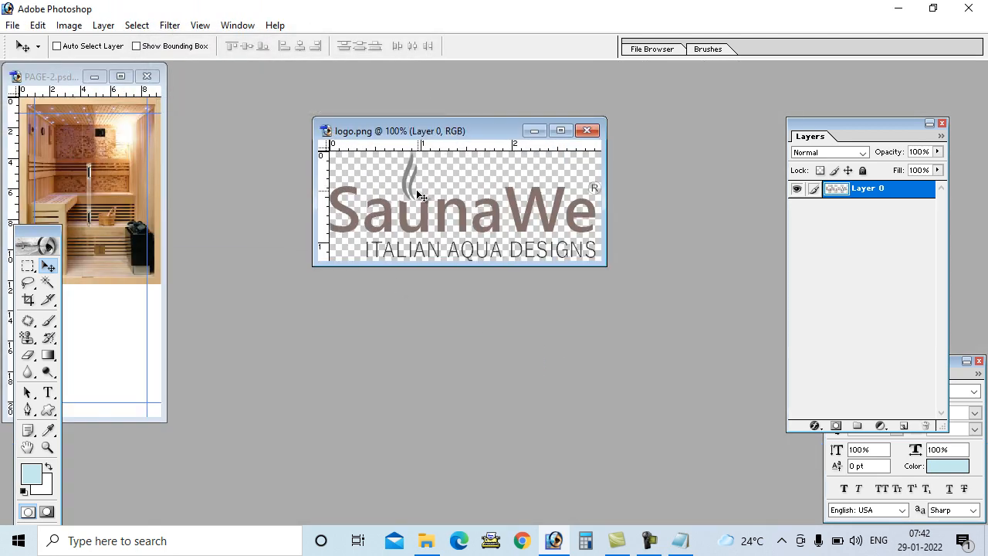
left_click_drag(393, 210, 147, 271)
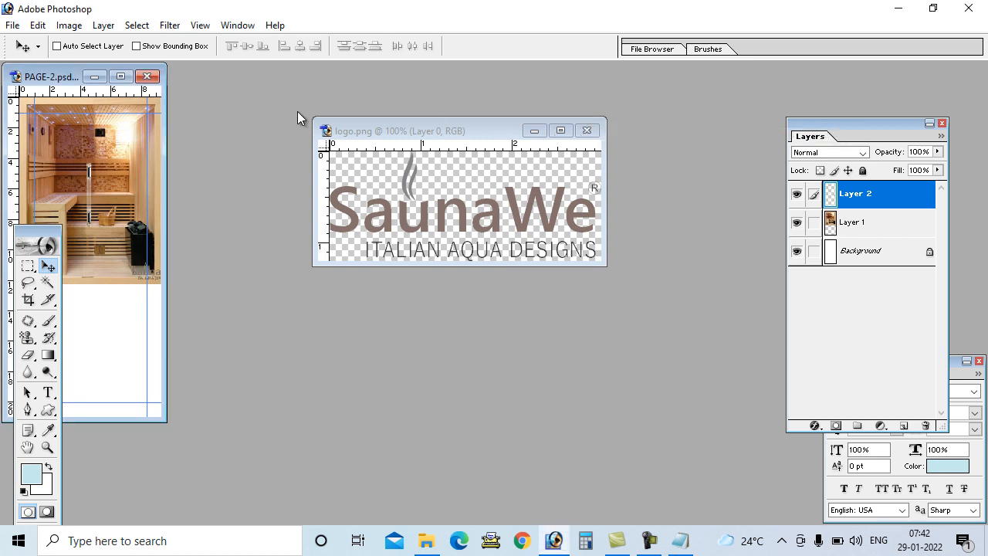
left_click(587, 130)
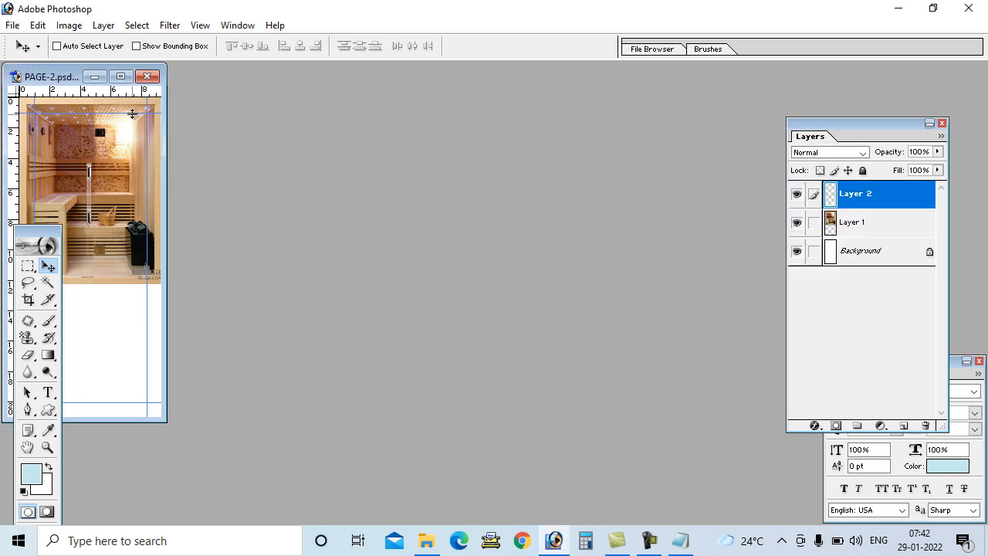
left_click(121, 77)
left_click_drag(564, 316, 524, 345)
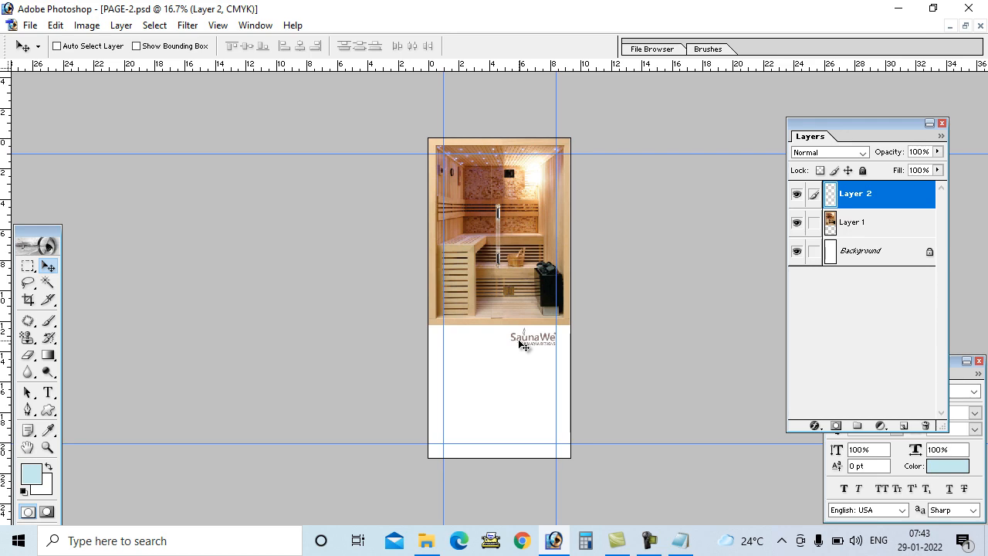
- Open the sauna heater image 3.png from the pics folder
left_click(30, 24)
left_click(42, 59)
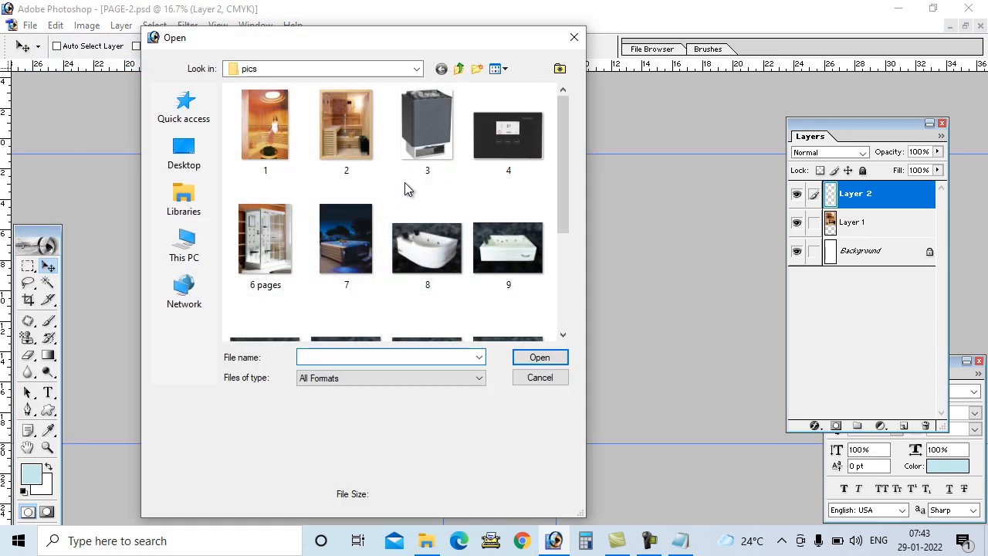
left_click(424, 151)
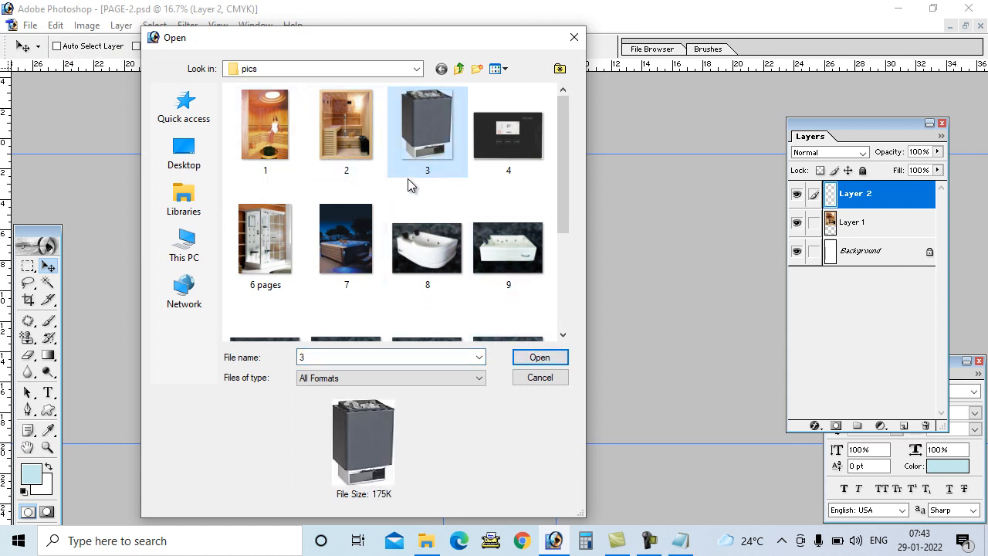
left_click(538, 357)
- Copy the heater into PAGE-2, close 3.png, and place the heater below the photo against the left margin guide
left_click_drag(150, 98, 483, 135)
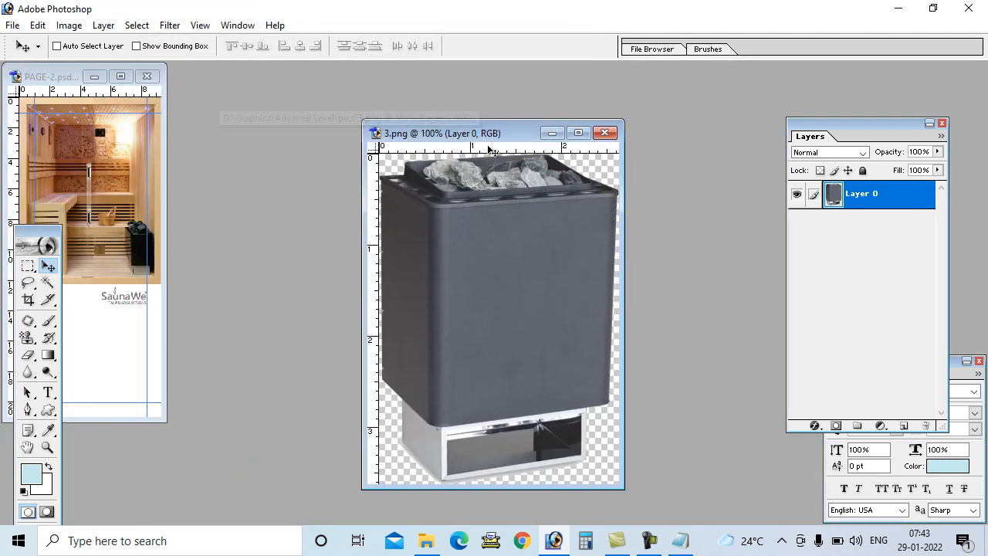
left_click_drag(473, 281, 120, 334)
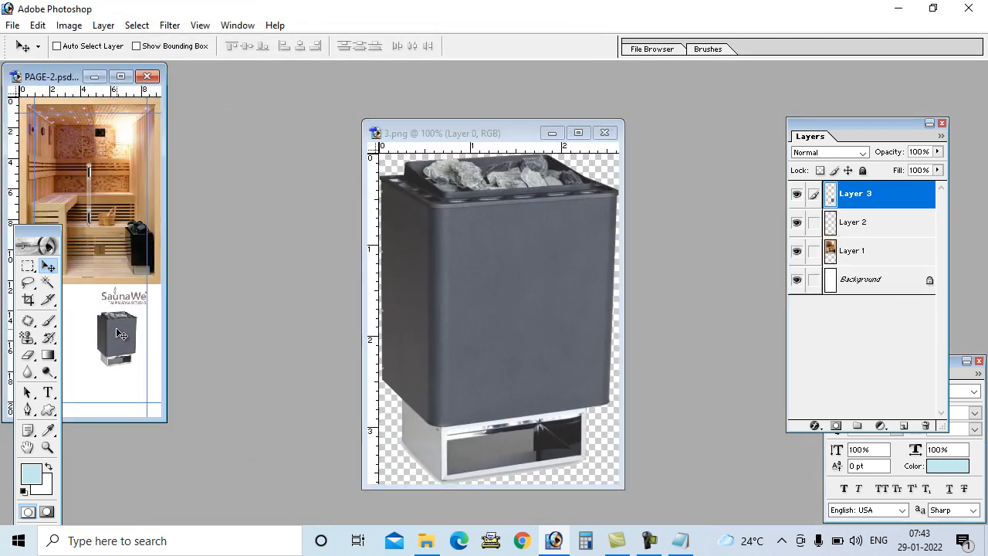
left_click(609, 133)
left_click(120, 77)
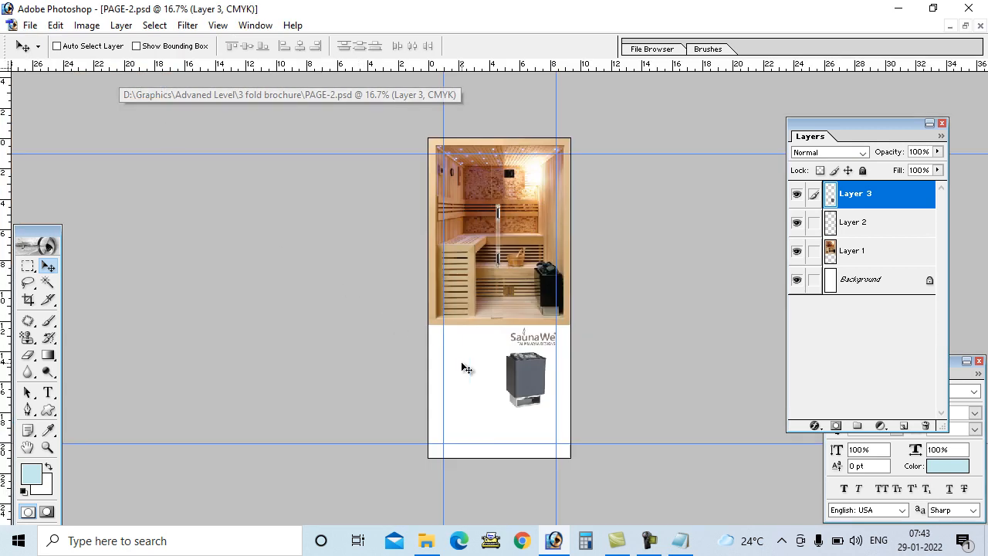
left_click_drag(523, 386, 470, 378)
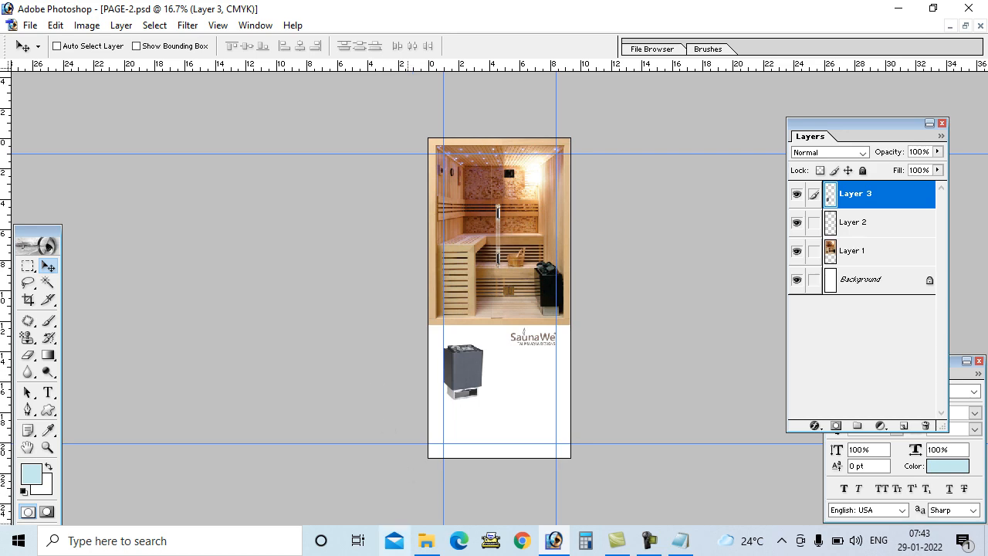
- Copy the page-2 heading "Sauna Designs" from the matter file in Notepad and paste it into PAGE-2 as text above the heater
left_click(679, 541)
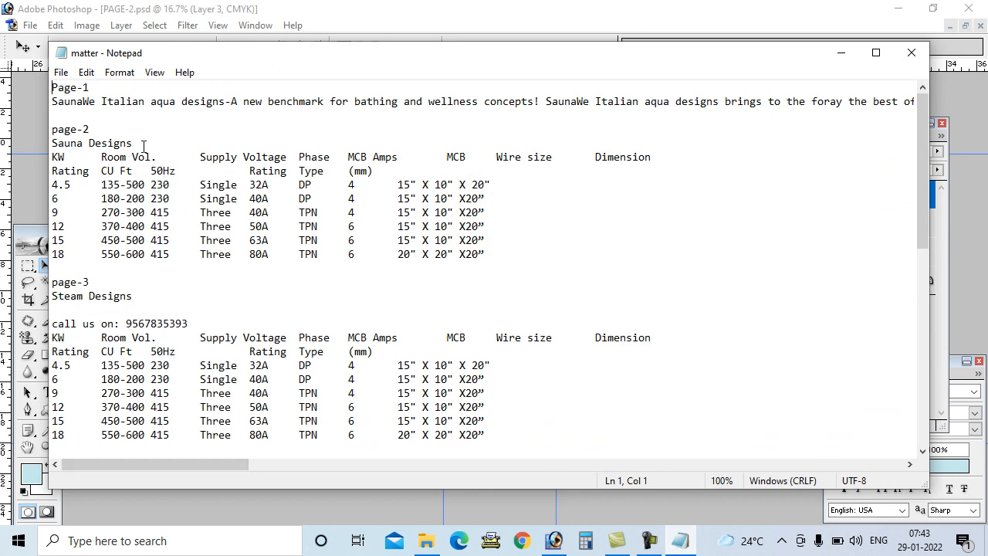
left_click_drag(133, 144, 51, 144)
right_click(69, 145)
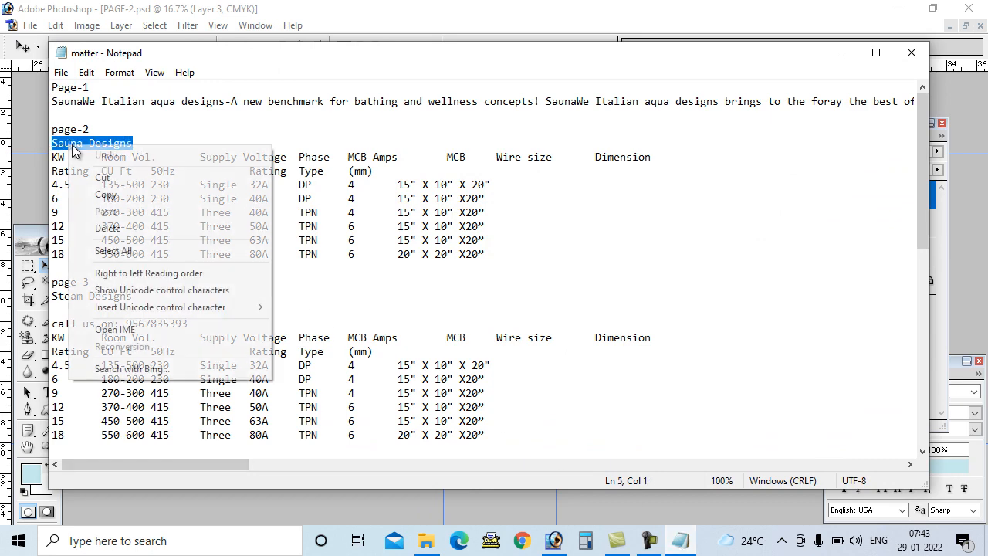
left_click(109, 194)
left_click(842, 52)
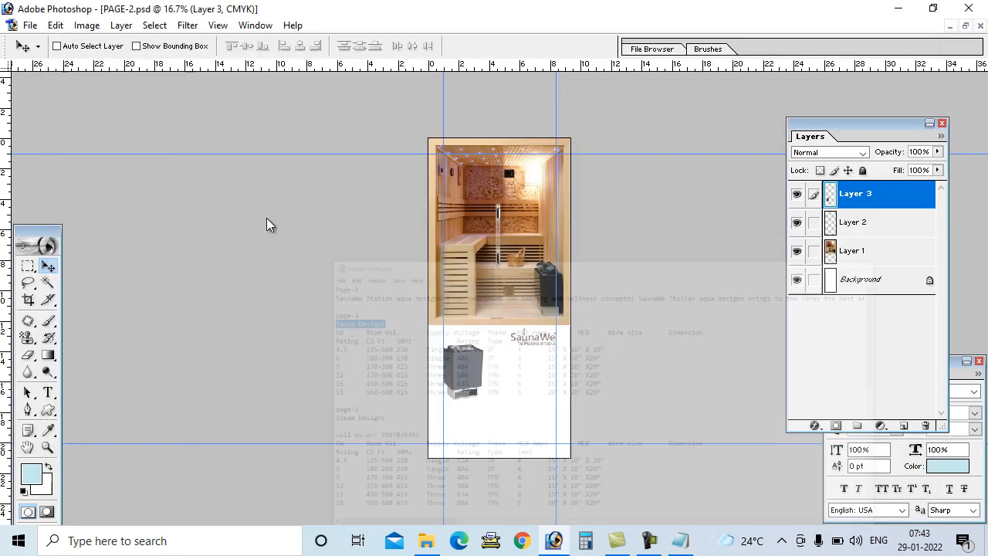
left_click(47, 393)
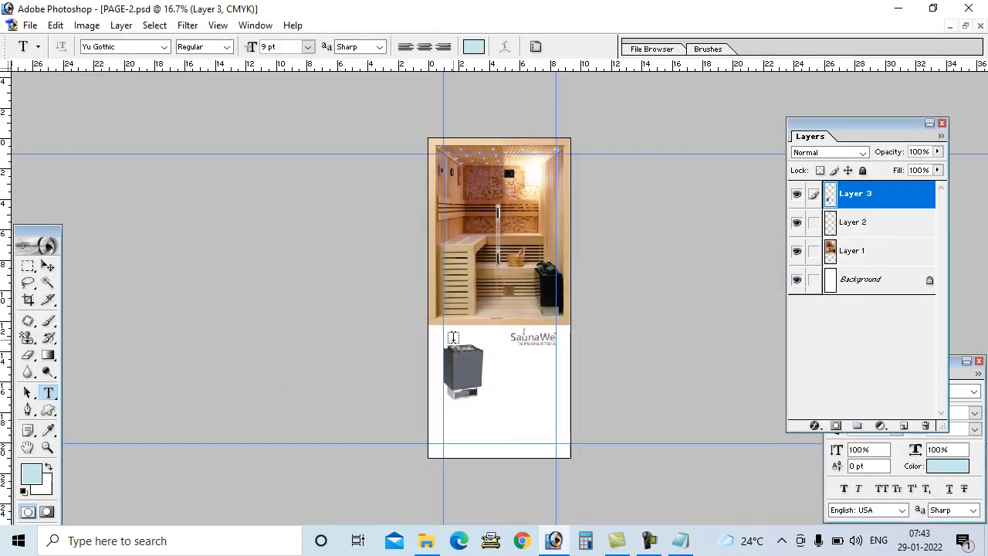
left_click(468, 360)
key("ctrl+v")
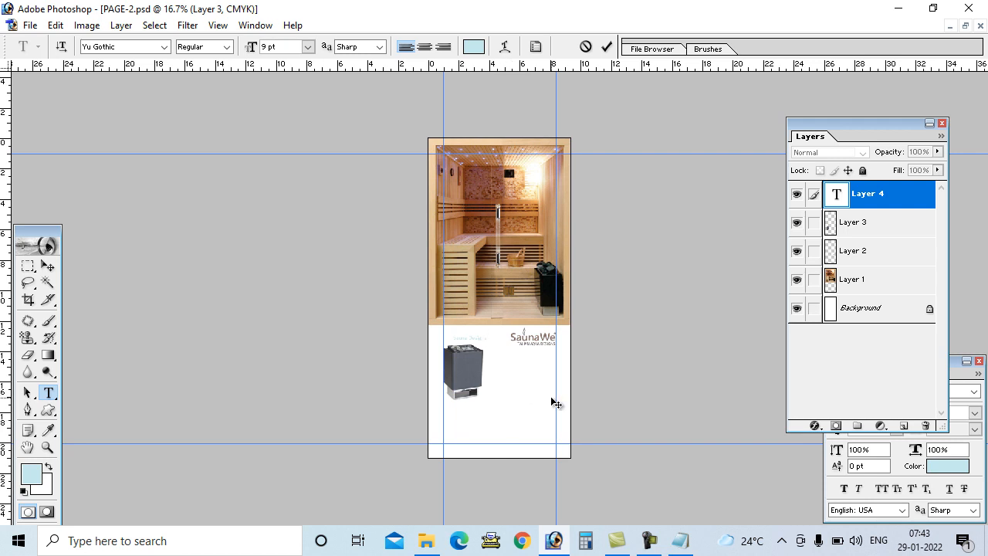
- Set the whole heading's text color to C 0, M 0, Y 0, K 100 and commit the text
key("ctrl+a")
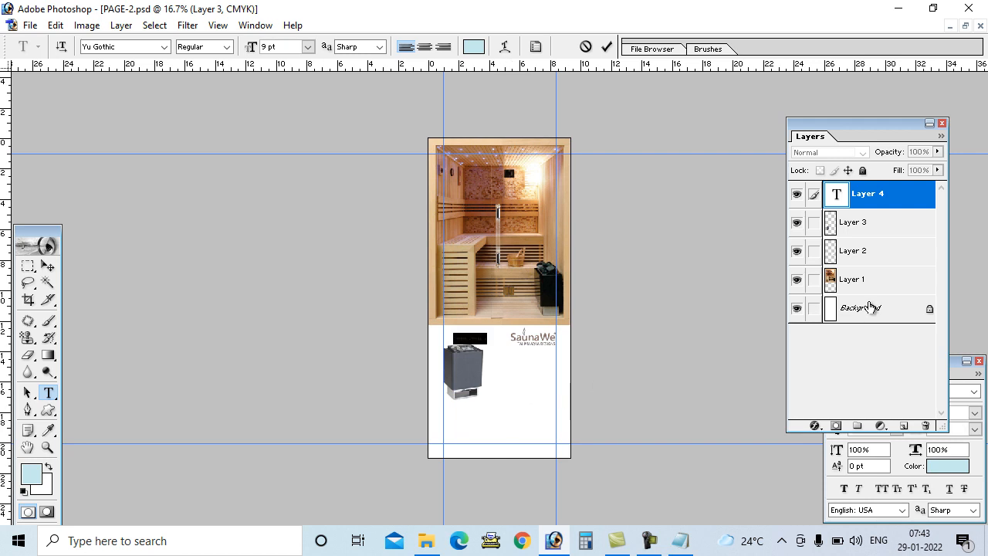
left_click(960, 373)
left_click(920, 375)
left_click_drag(873, 407, 874, 394)
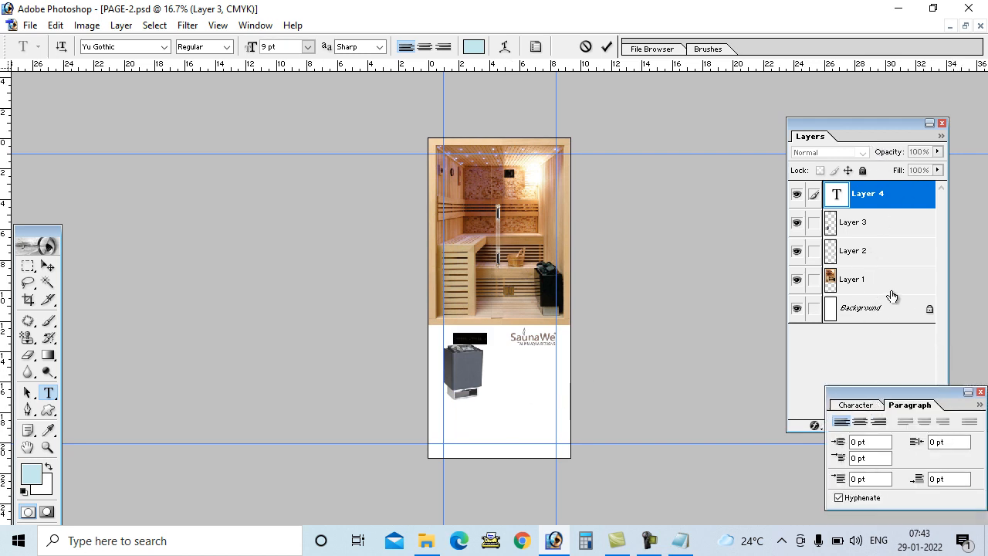
left_click(855, 405)
left_click(948, 466)
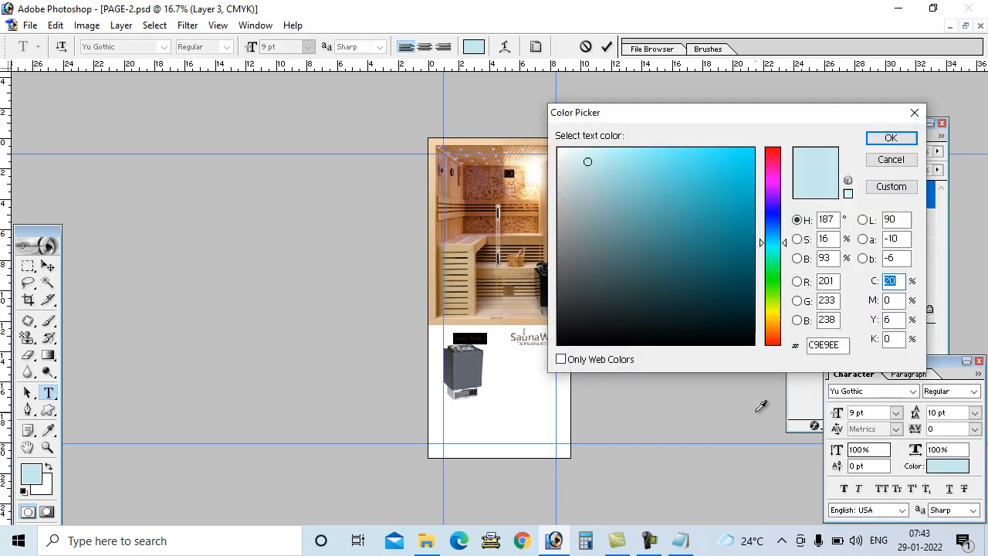
type("0")
key("Tab")
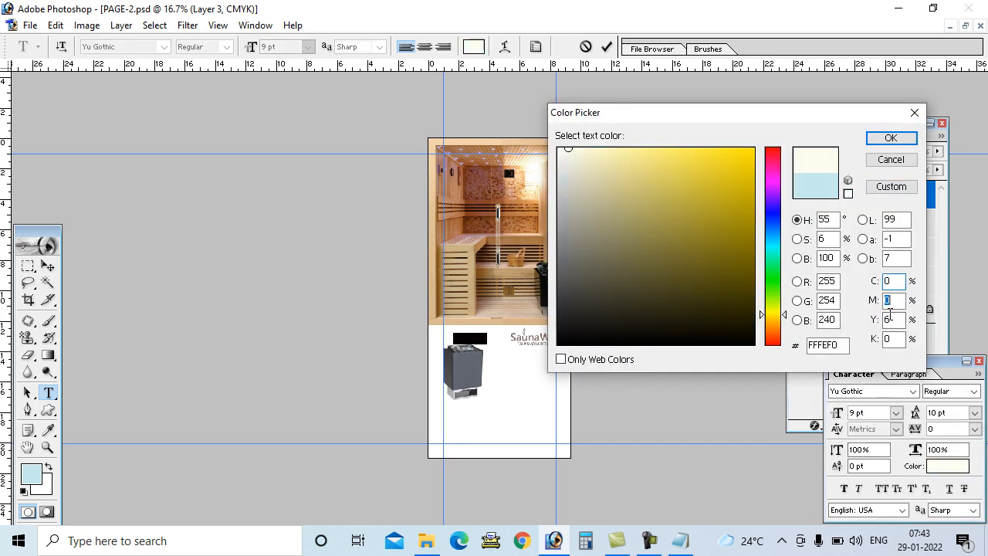
key("Tab")
type("0")
key("Tab")
type("100")
key("Return")
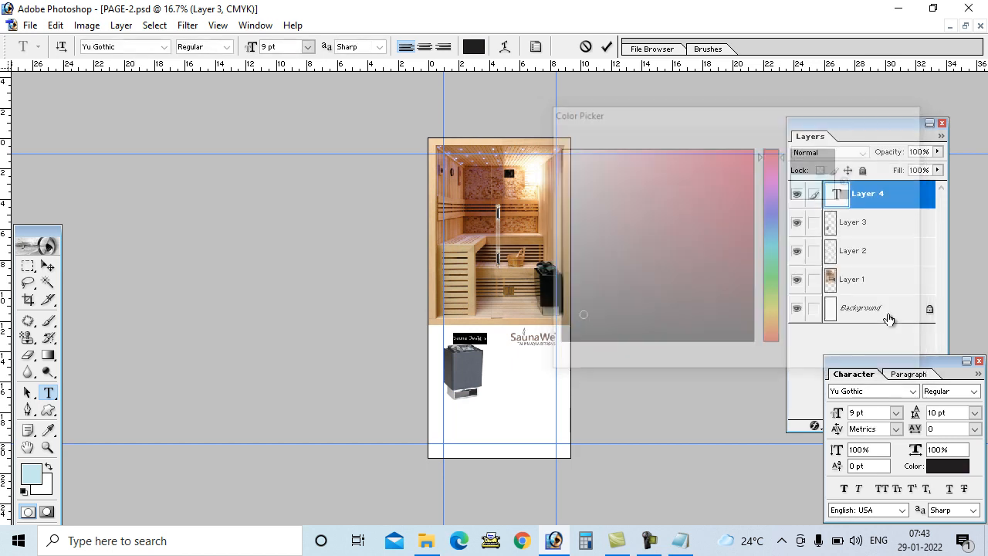
left_click(47, 265)
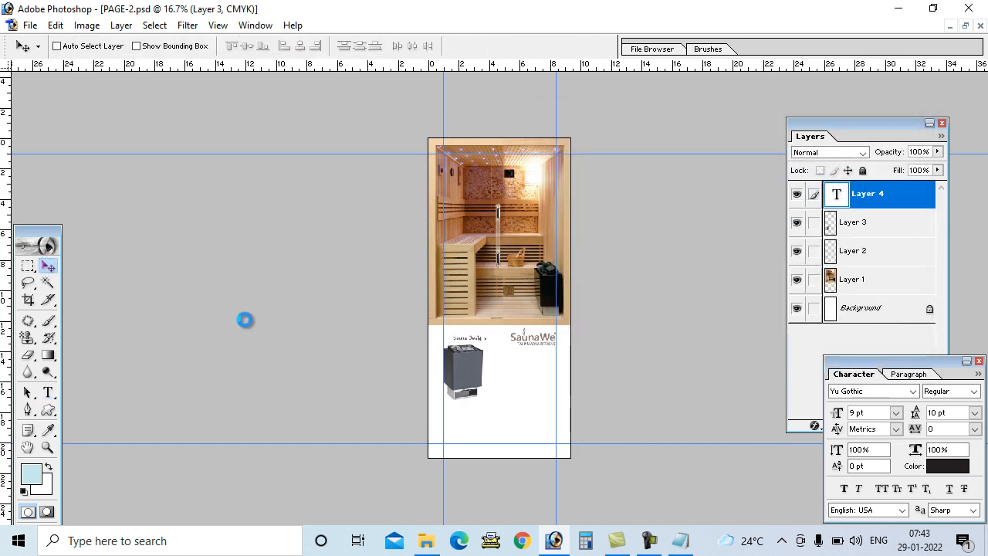
- Place the Sauna Designs heading above the heater, aligned with the left margin guide
key("z")
left_click_drag(382, 294, 629, 423)
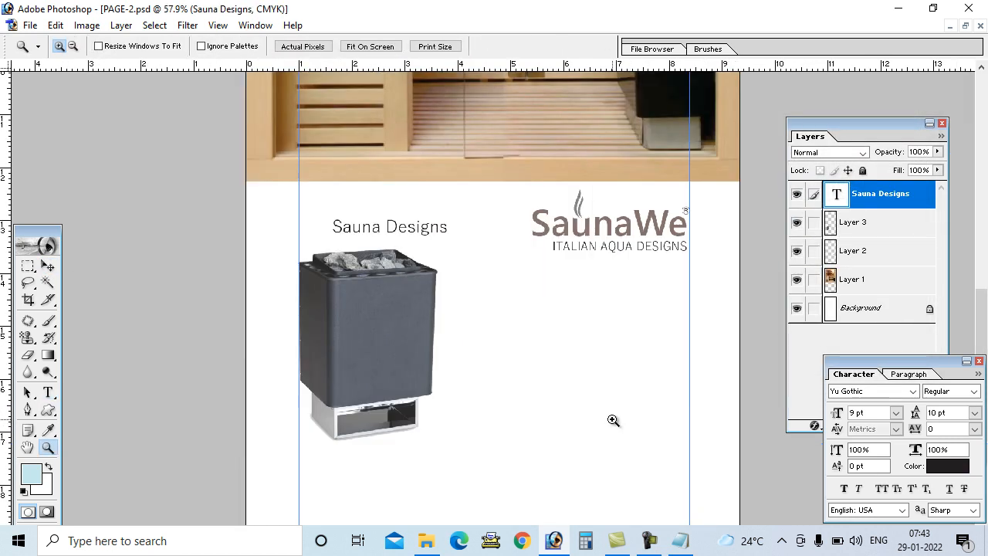
key("v")
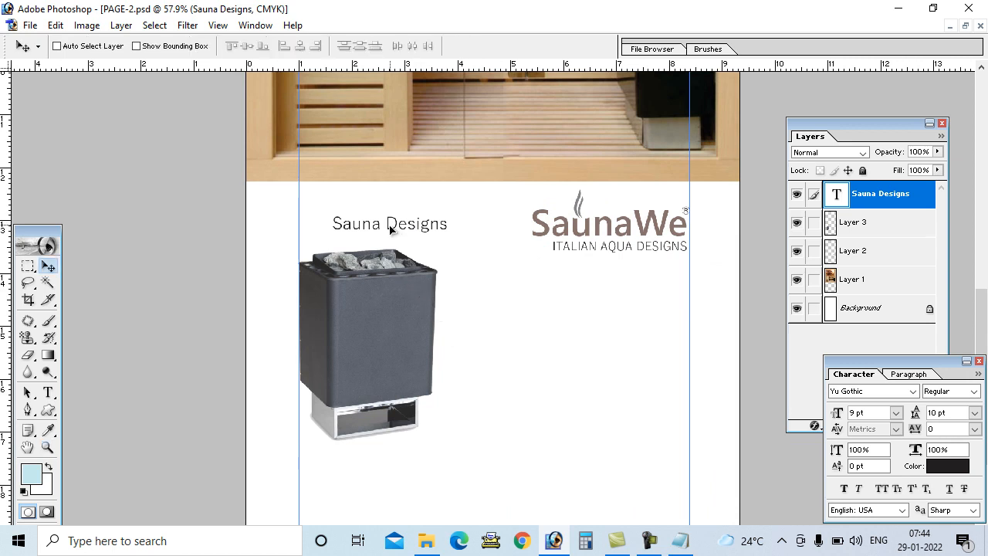
left_click_drag(394, 236, 359, 220)
- Set the Sauna Designs heading in all caps
left_click(902, 374)
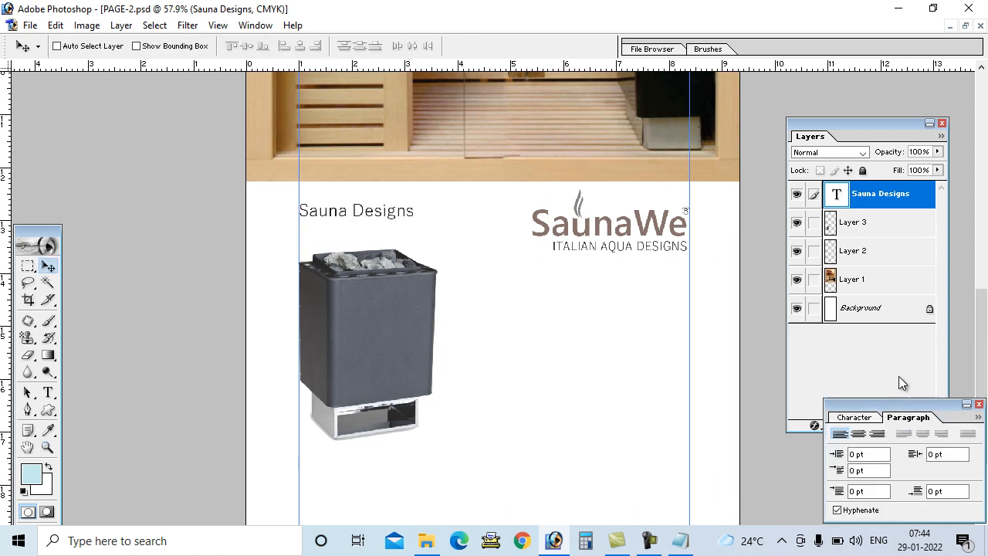
left_click(854, 375)
left_click(883, 491)
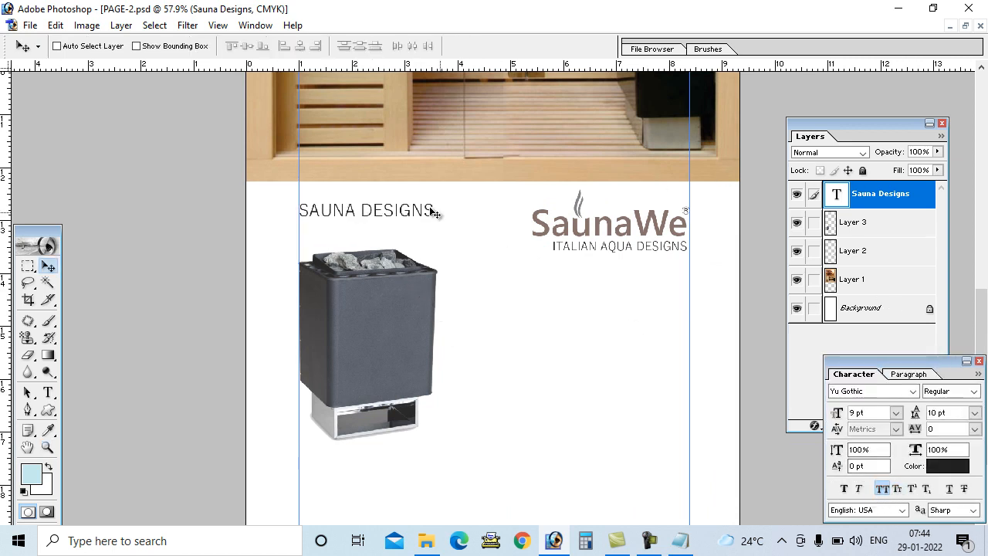
- Change the heading's font to Microsoft JhengHei UI Bold and shift the heading slightly down toward the heater
left_click(892, 391)
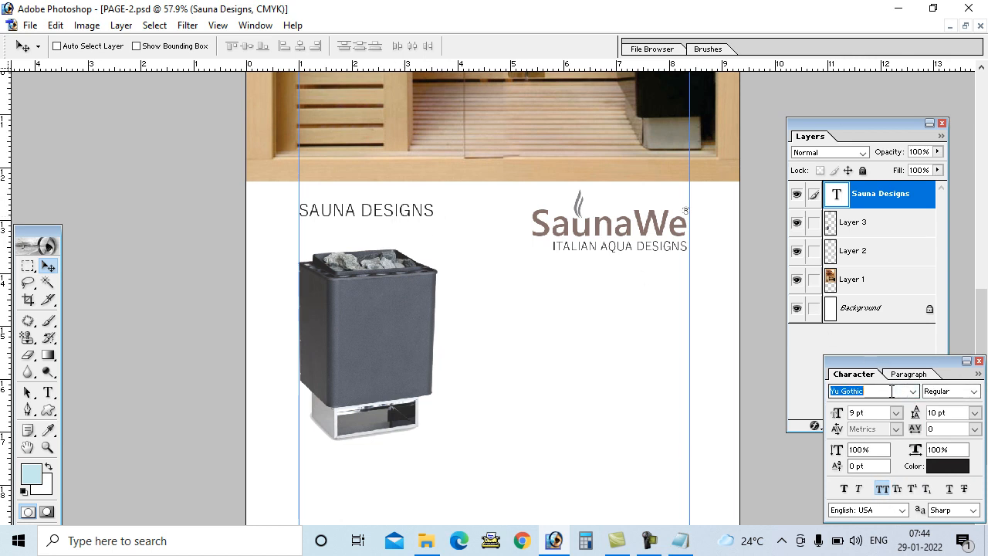
key("Down")
key("Down")
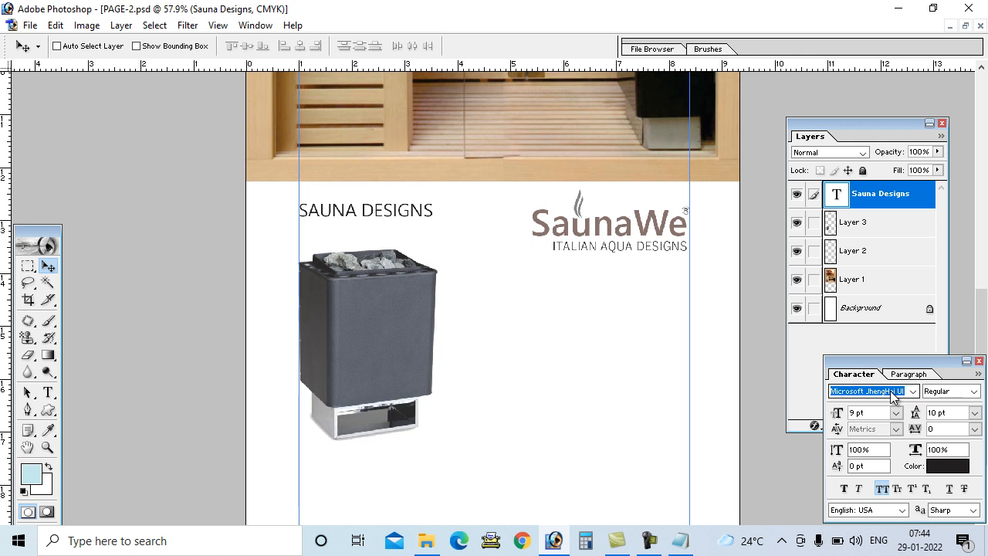
left_click(974, 393)
left_click(931, 418)
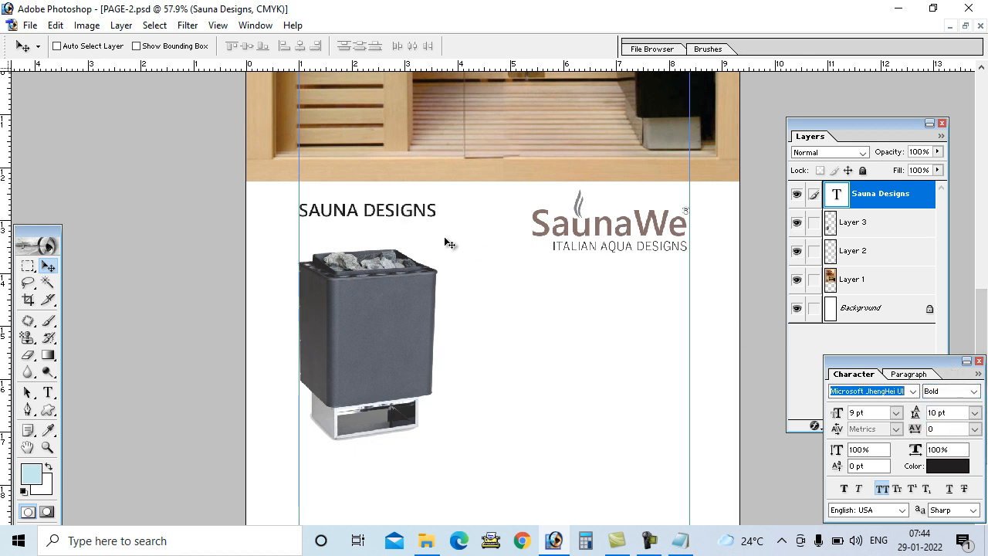
left_click_drag(410, 212, 408, 216)
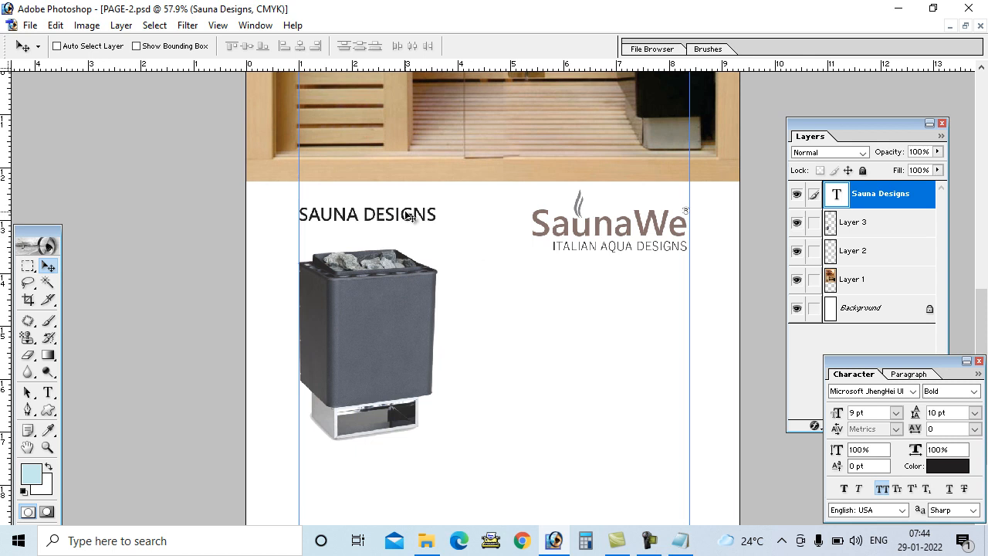
- Open the control panel image 4.png from the pics folder
key("ctrl+0")
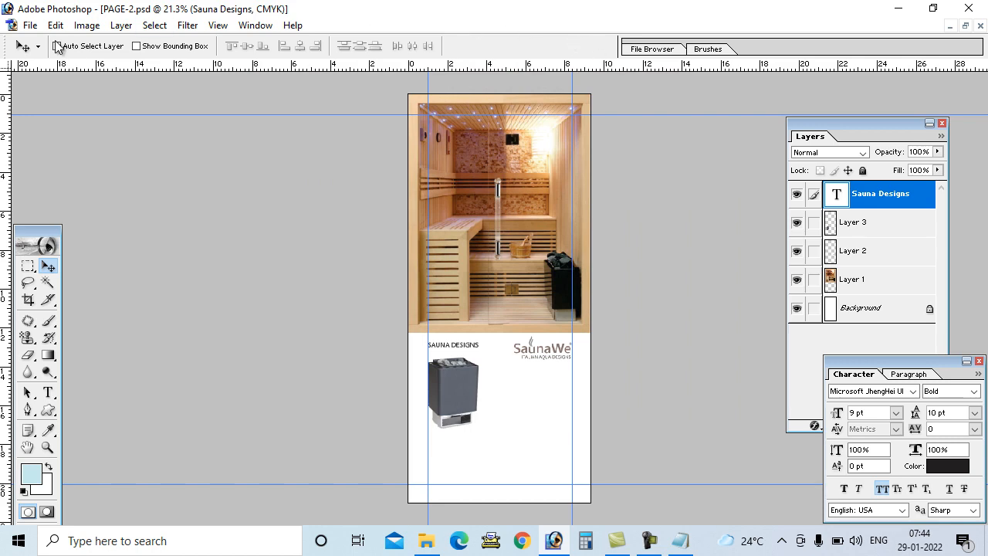
left_click(30, 24)
left_click(46, 60)
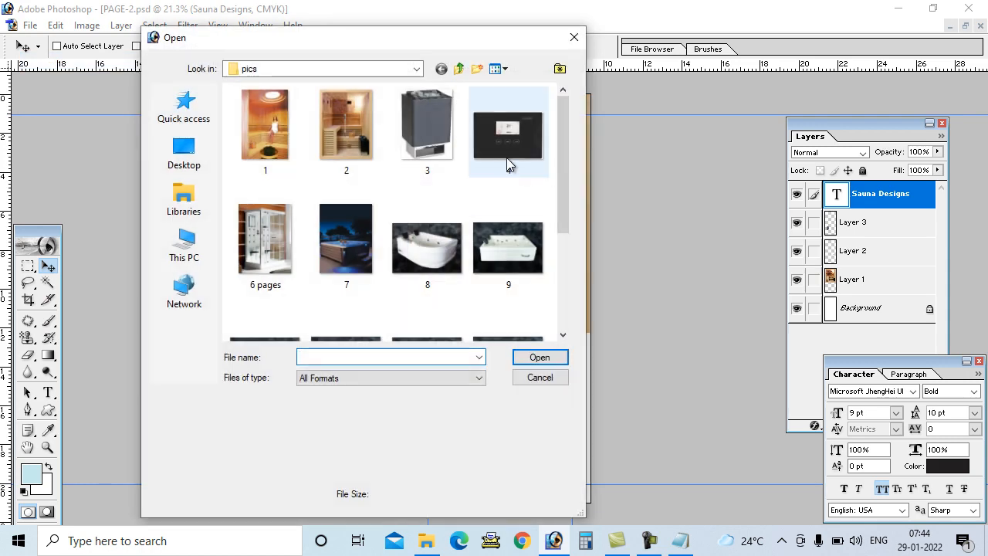
left_click(510, 143)
left_click(538, 358)
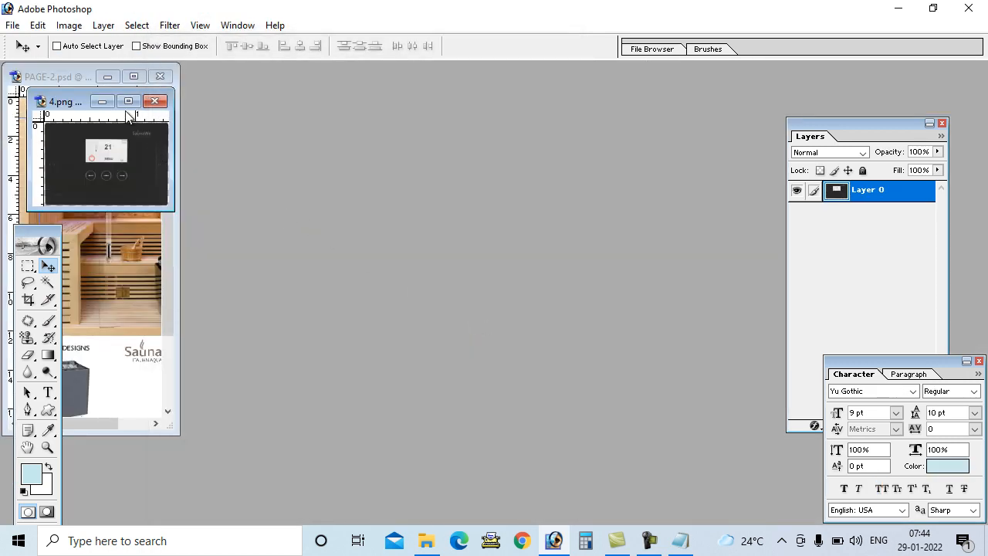
- Copy the control panel into PAGE-2, close 4.png, and place the panel beside the heater below the logo
left_click_drag(68, 105, 519, 169)
left_click_drag(556, 240, 132, 380)
left_click(604, 163)
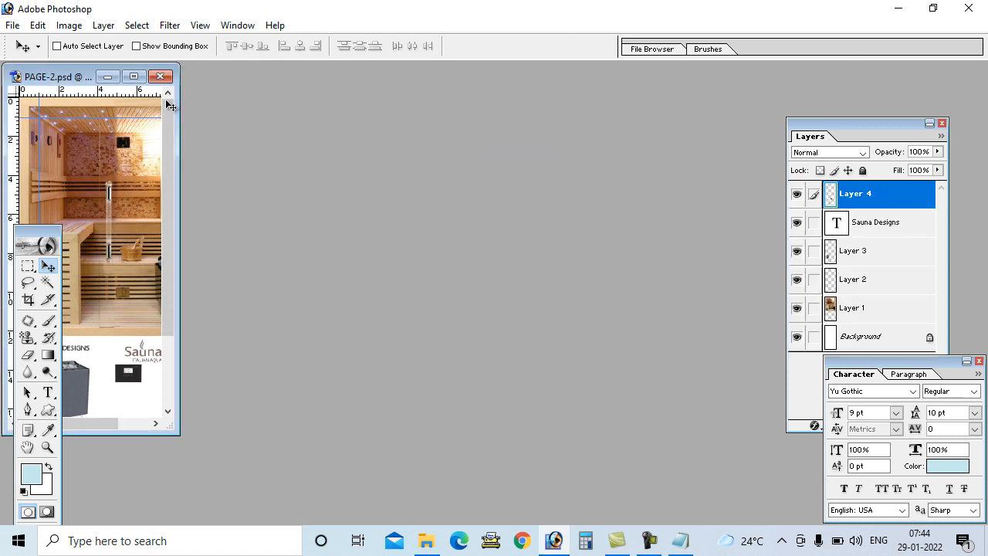
left_click(134, 76)
left_click_drag(519, 375, 542, 410)
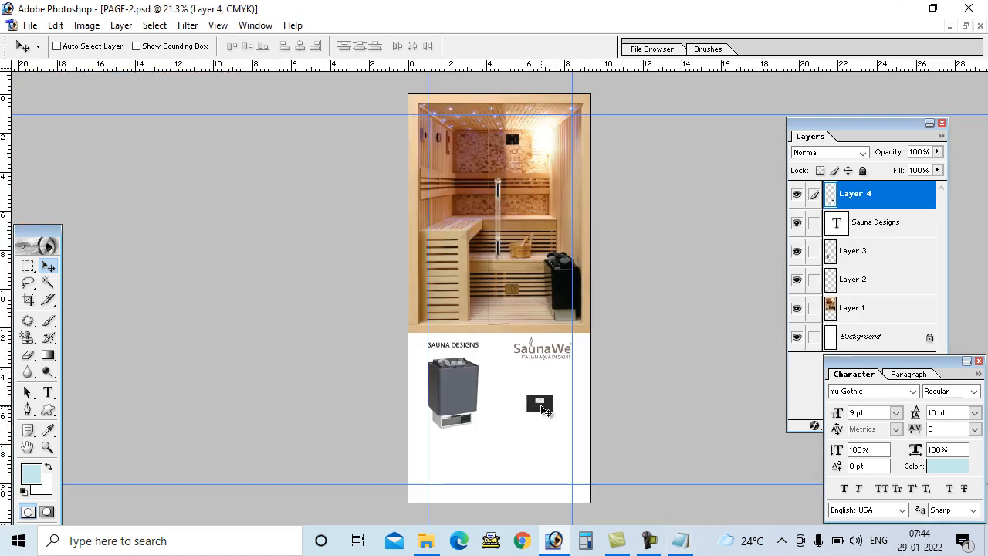
- Copy the page-2 sauna specification table, from the KW header row to the 18 KW row, from the matter file in Notepad
left_click(681, 539)
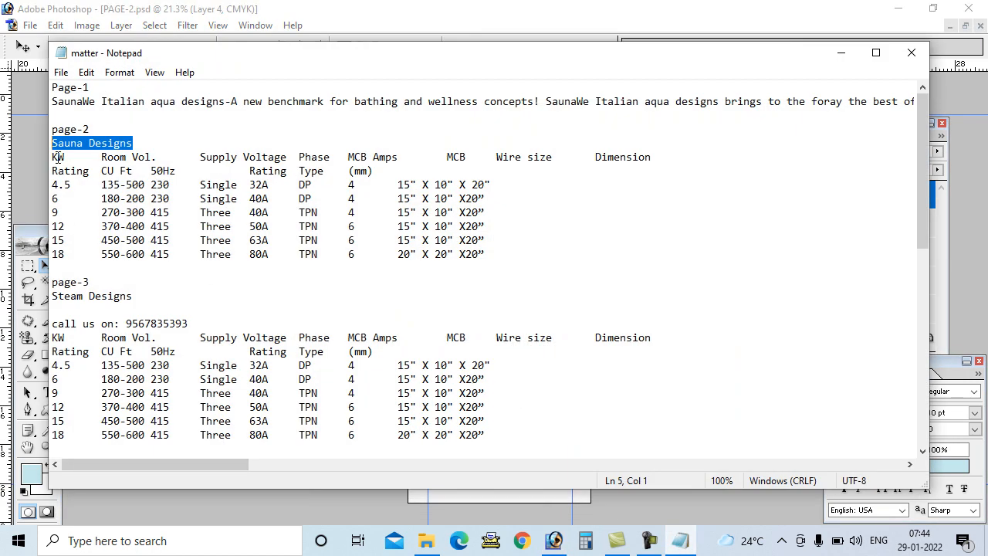
left_click_drag(54, 157, 440, 227)
left_click(524, 251)
left_click(525, 268)
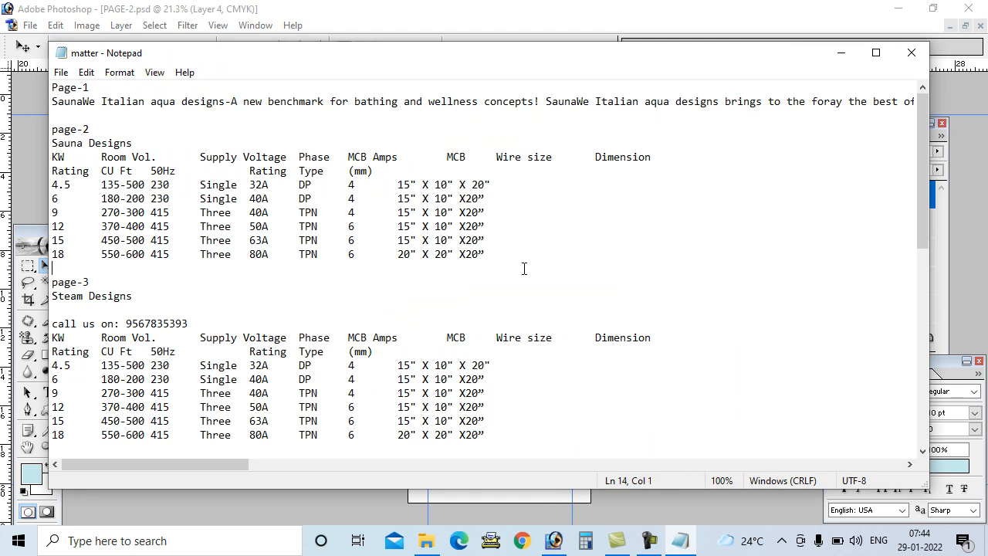
left_click_drag(57, 156, 429, 268)
right_click(427, 240)
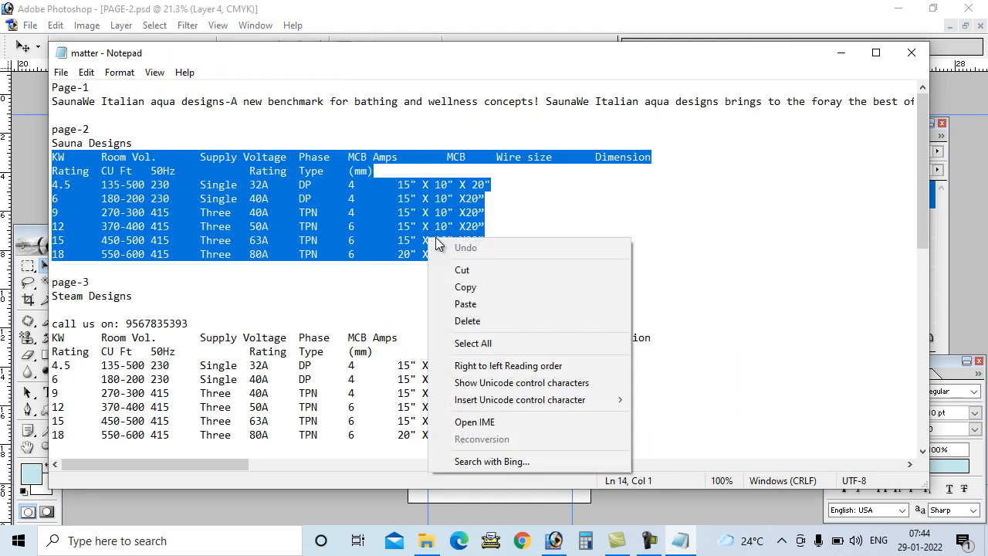
left_click(468, 286)
left_click(844, 55)
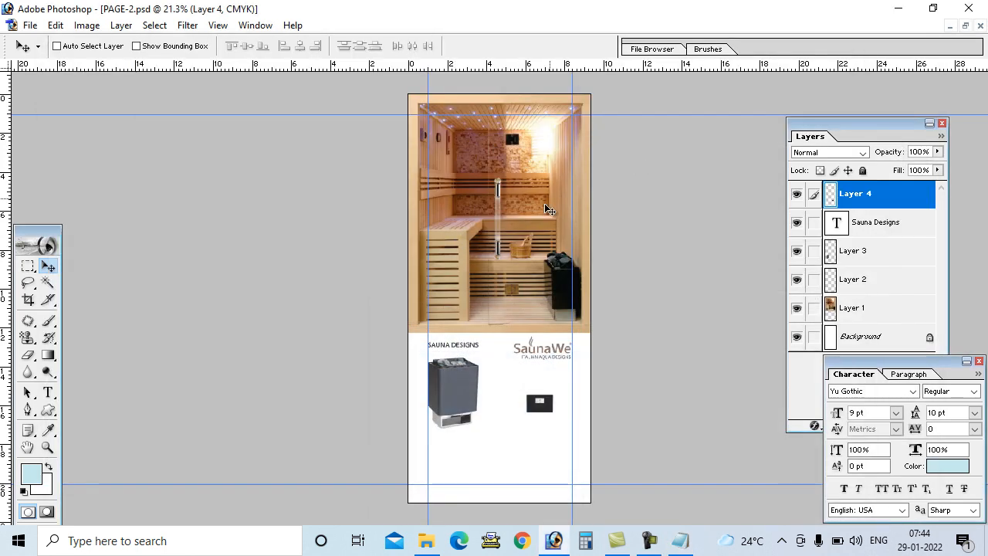
- Create a text box below the heater, widen it well past the page's right edge, and paste the specification table into it
left_click(48, 392)
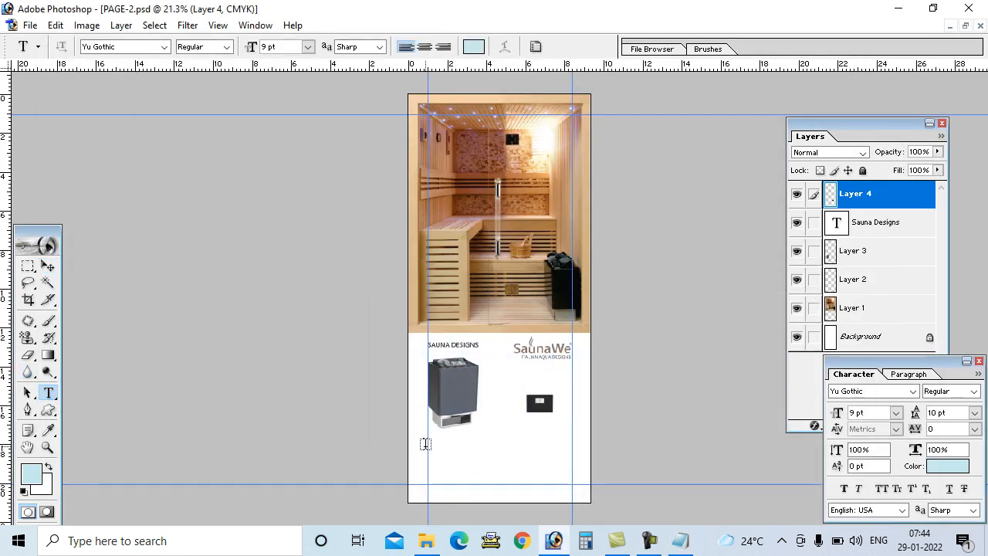
left_click_drag(430, 446, 573, 502)
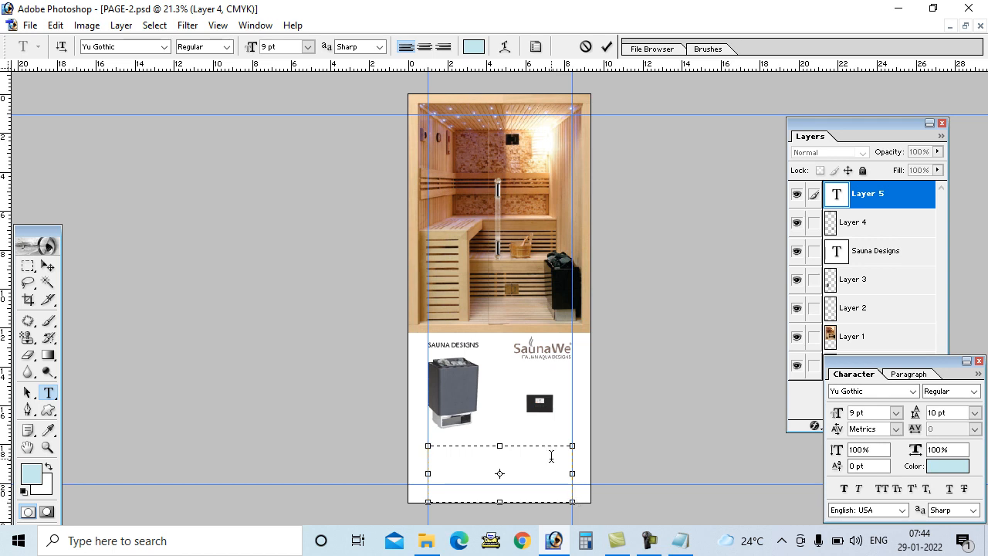
left_click_drag(572, 473, 790, 474)
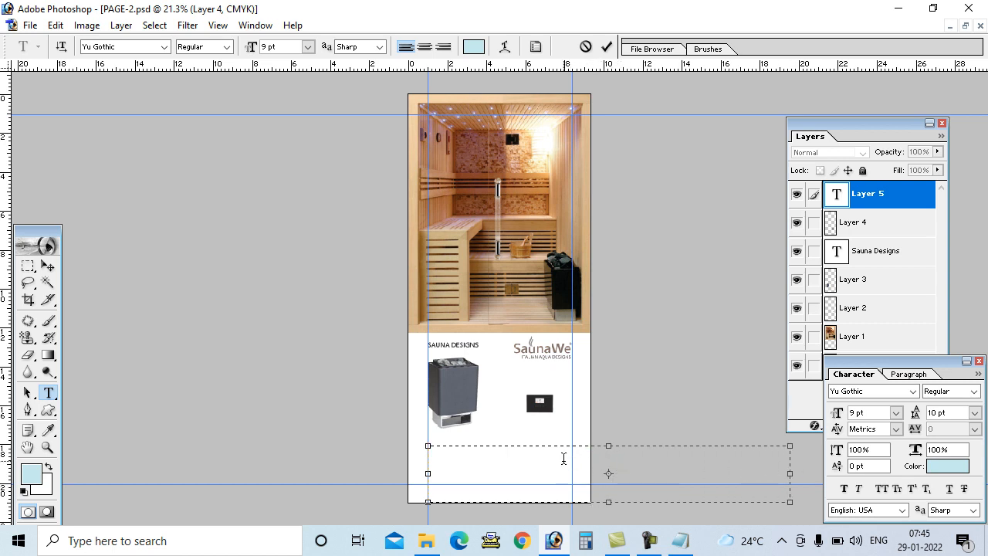
left_click(56, 24)
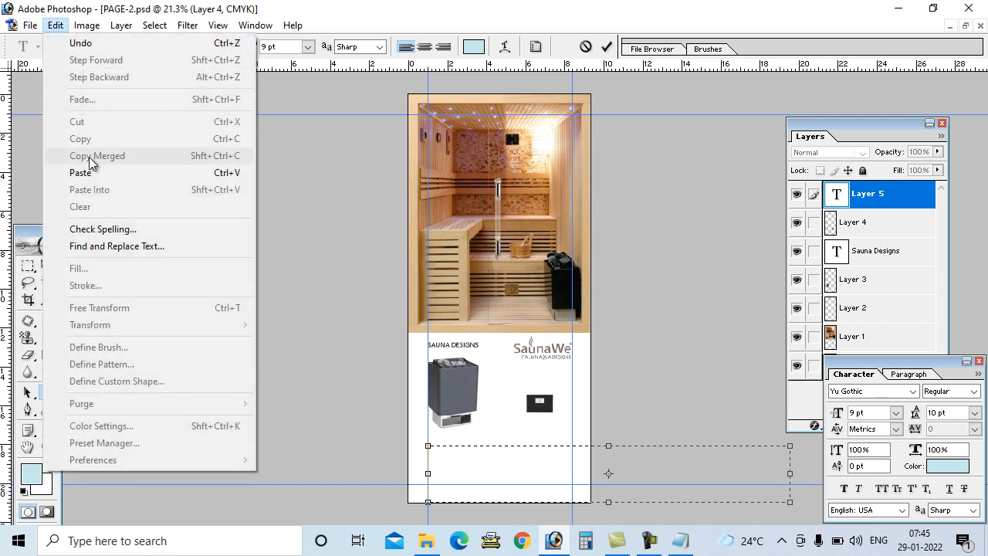
left_click(85, 172)
- Set the color of all the specification table text to C 0, M 0, Y 0, K 100
key("ctrl+a")
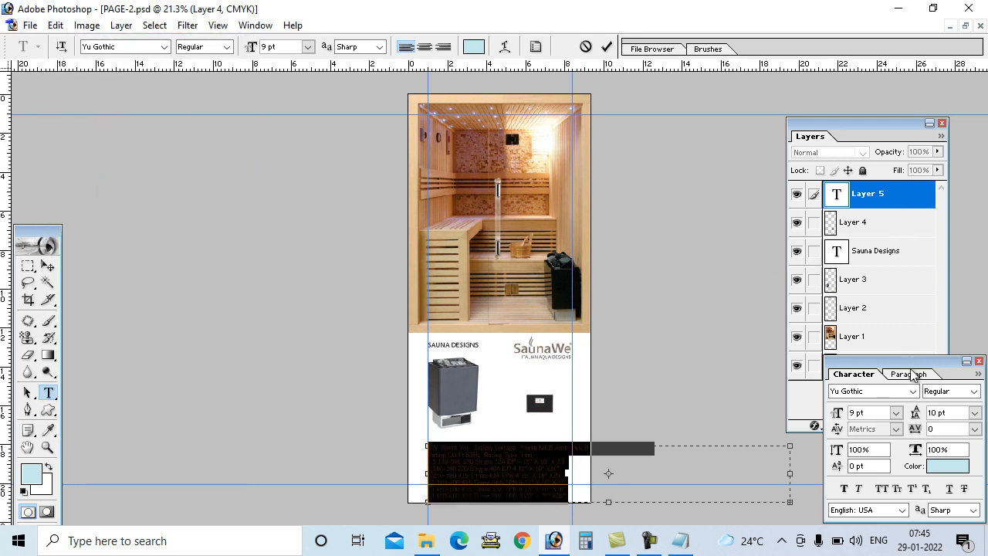
left_click(948, 466)
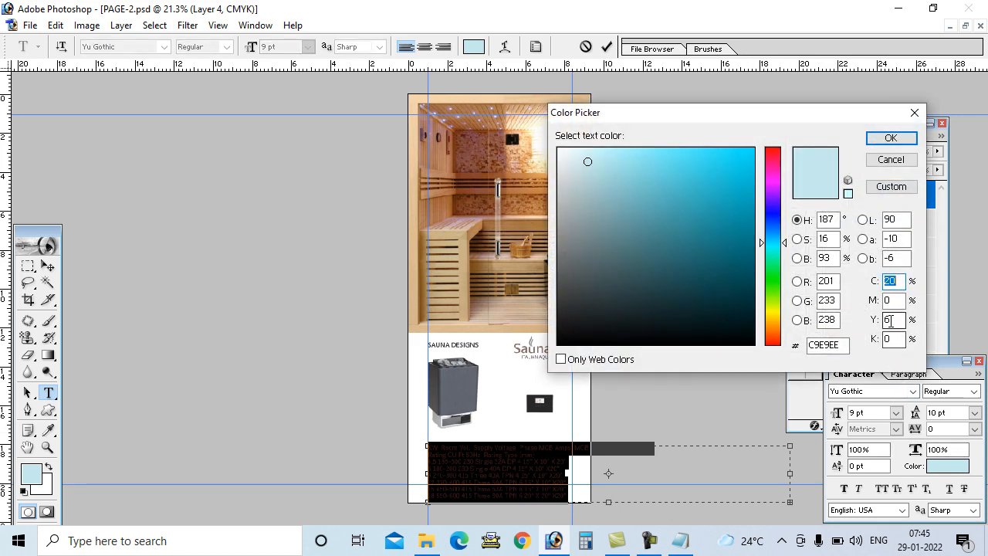
type("0")
key("Tab")
key("Tab")
type("0")
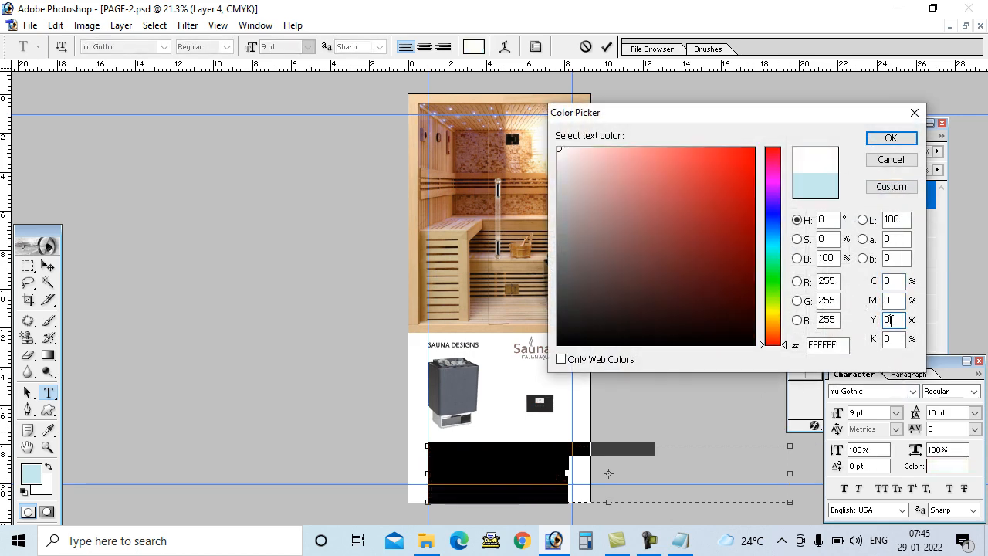
key("Tab")
type("100")
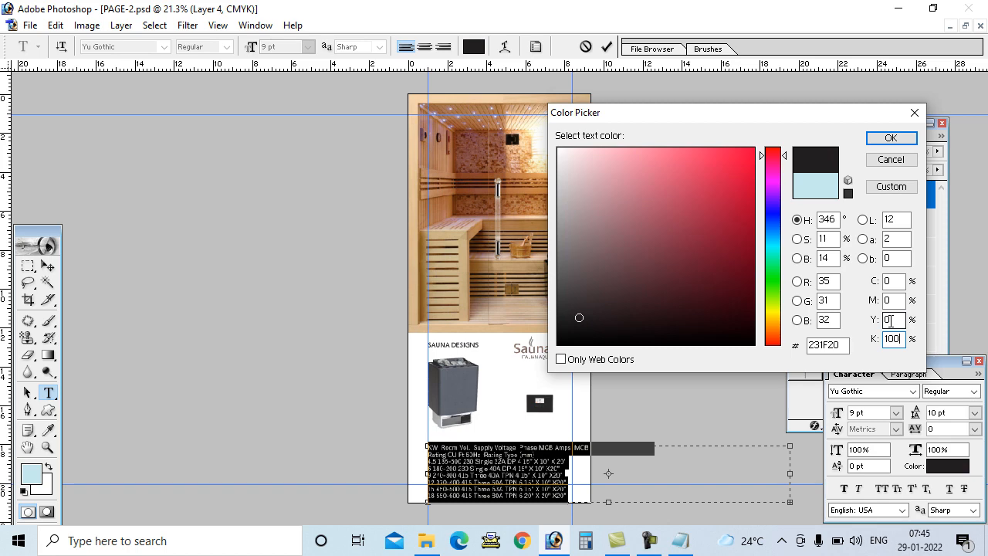
left_click(891, 137)
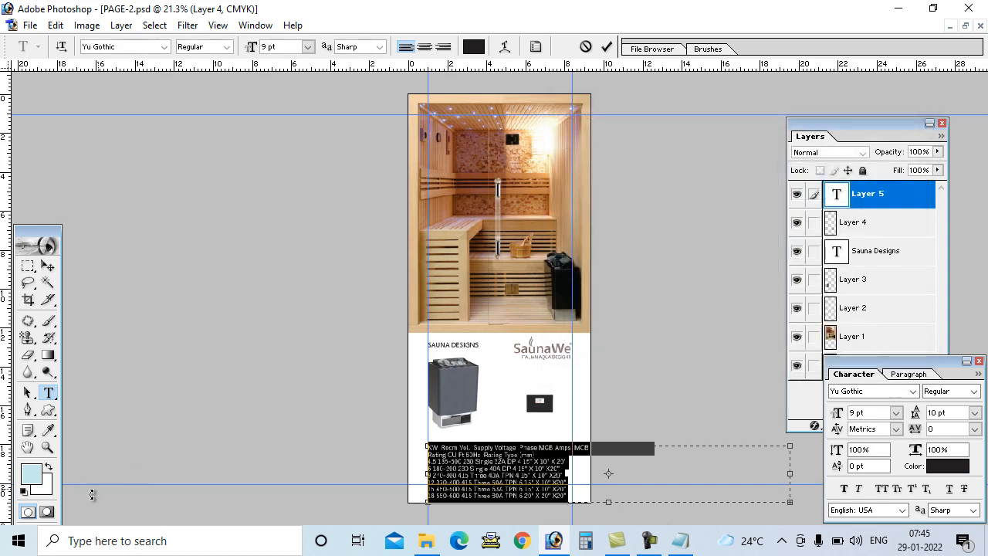
- Set the foreground color to C 0, M 0, Y 0, K 100
left_click(31, 479)
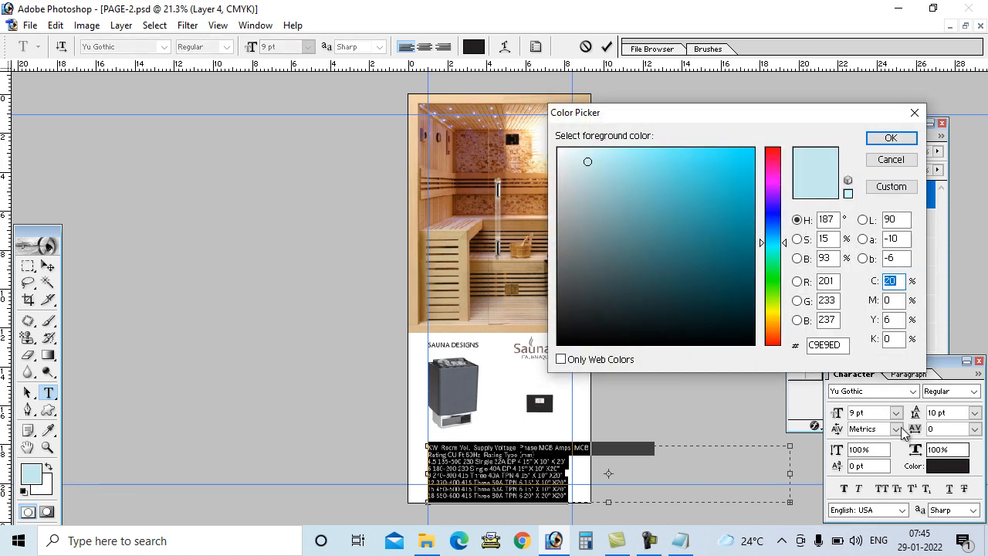
type("0")
key("Tab")
key("Tab")
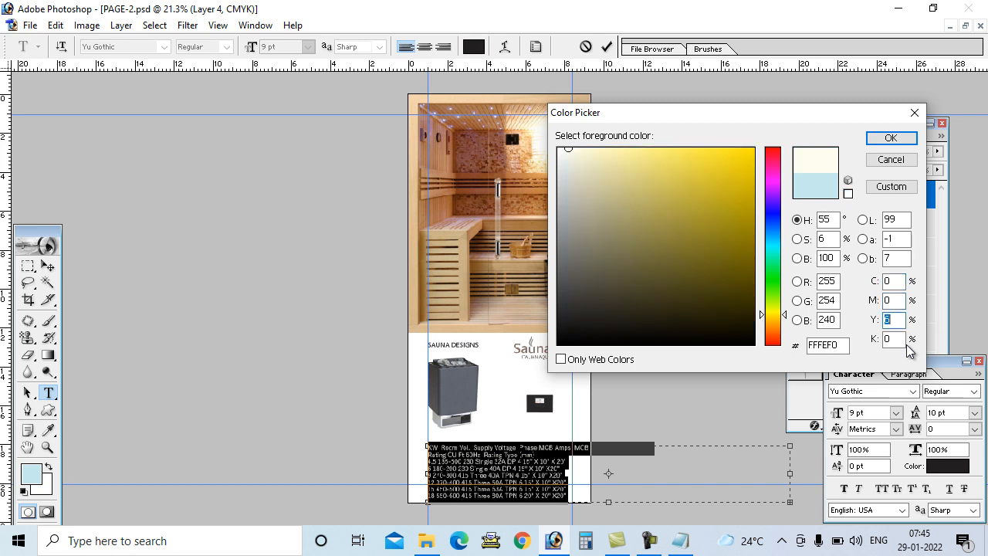
type("0")
key("Tab")
type("100")
key("Return")
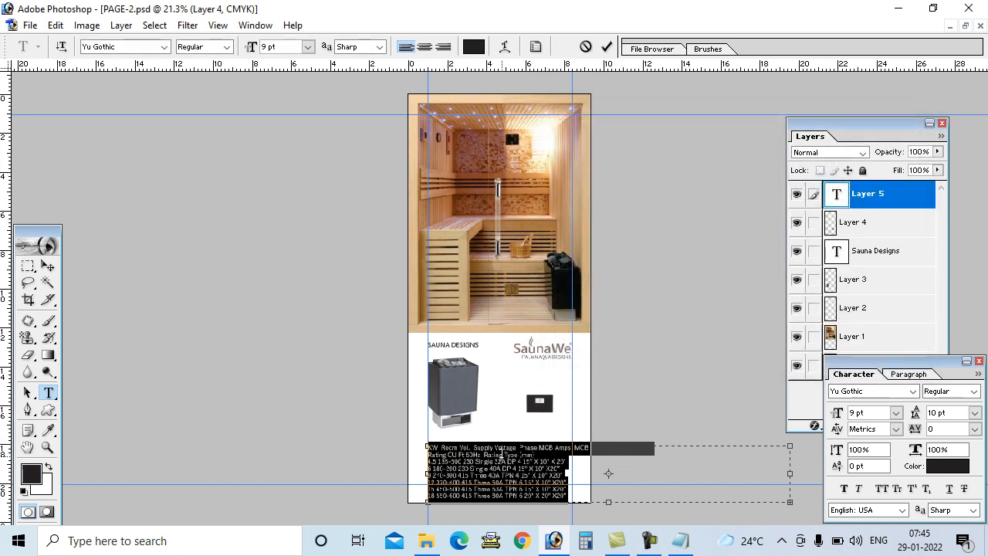
- Extend the table's text box below the page's lower edge and set all its text to 7 pt
left_click_drag(608, 505, 609, 520)
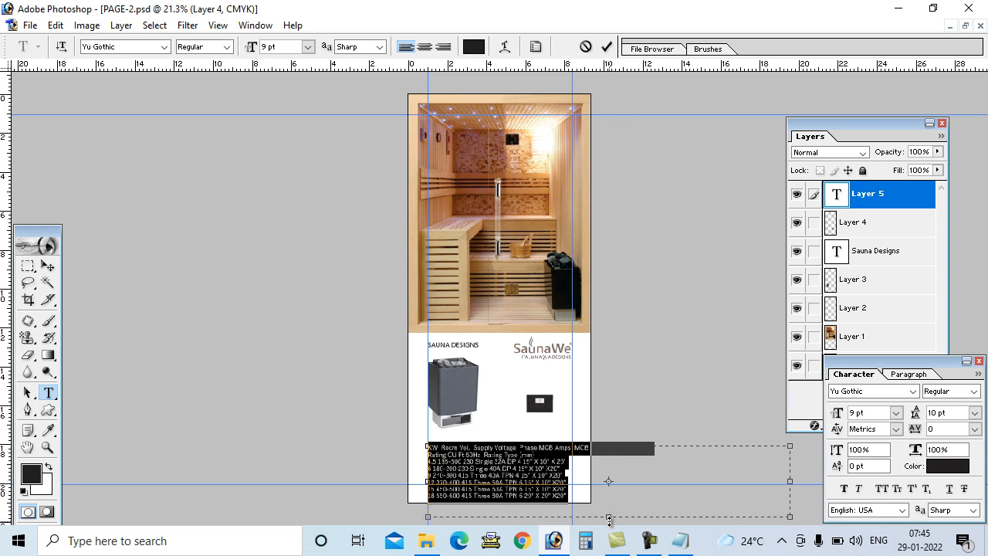
left_click(496, 469)
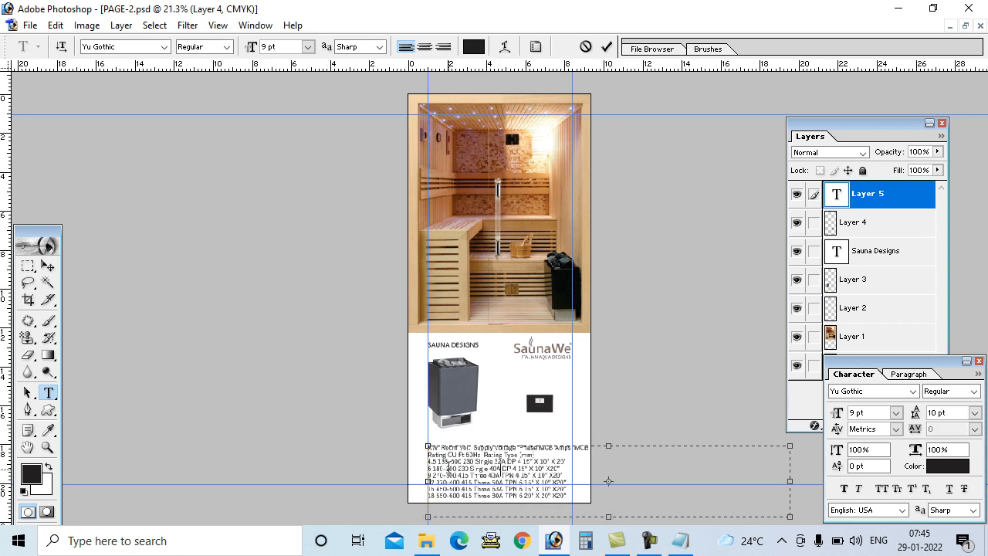
key("ctrl+a")
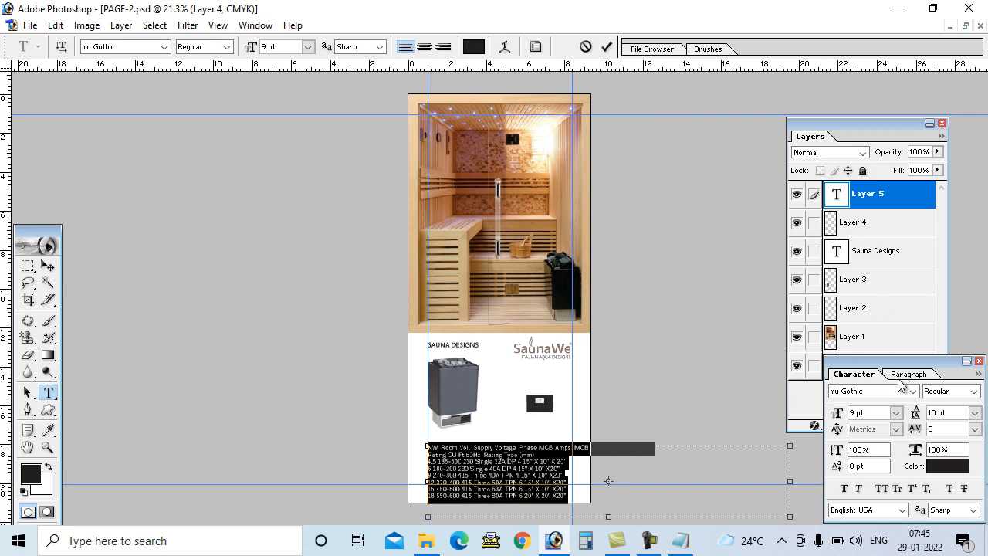
left_click(874, 412)
type("7")
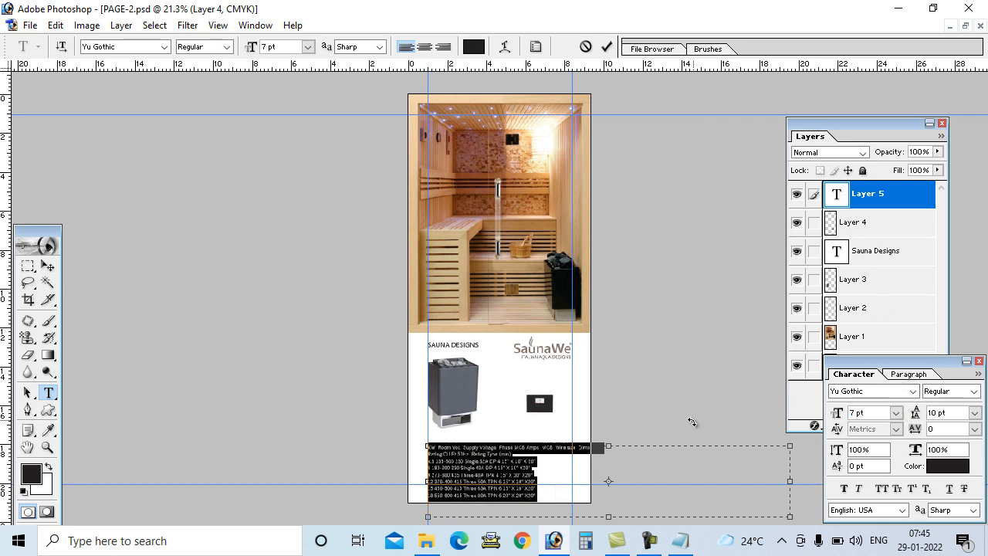
- Narrow the text box to end just past the page's right edge and move the table up beneath the heater
left_click_drag(795, 486, 626, 486)
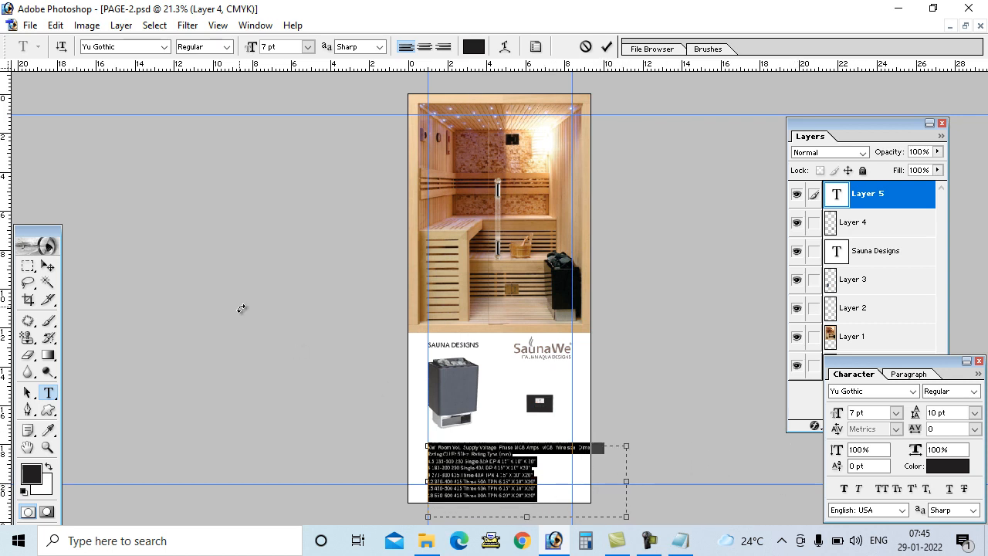
left_click(48, 266)
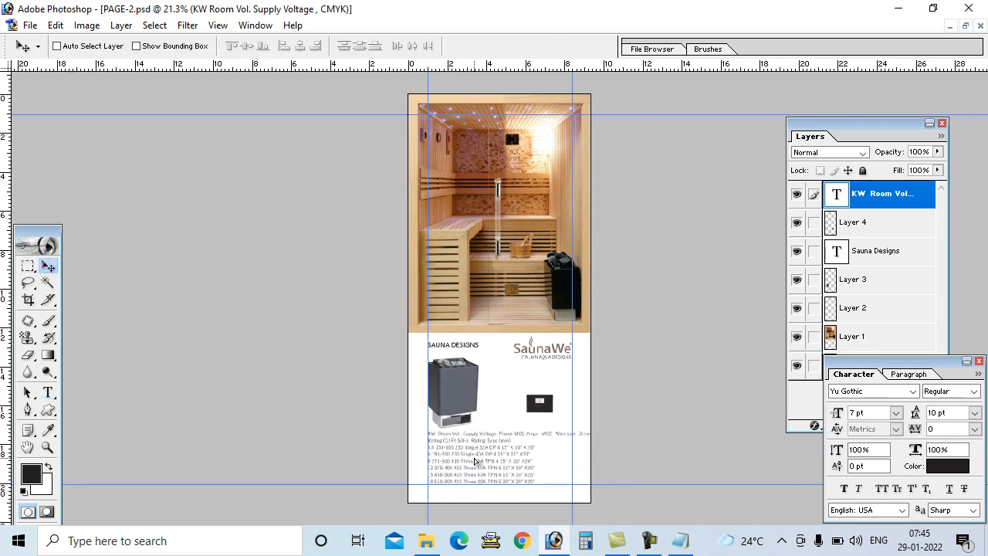
- Move the Layers palette clear of the specification table and set the table's font to Square721 Cn BT
key("z")
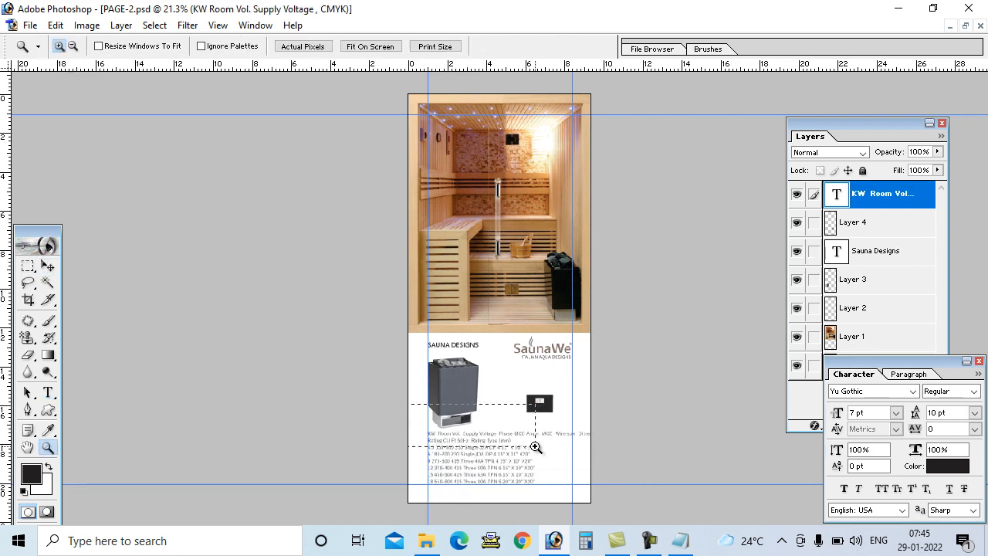
left_click_drag(533, 450, 680, 508)
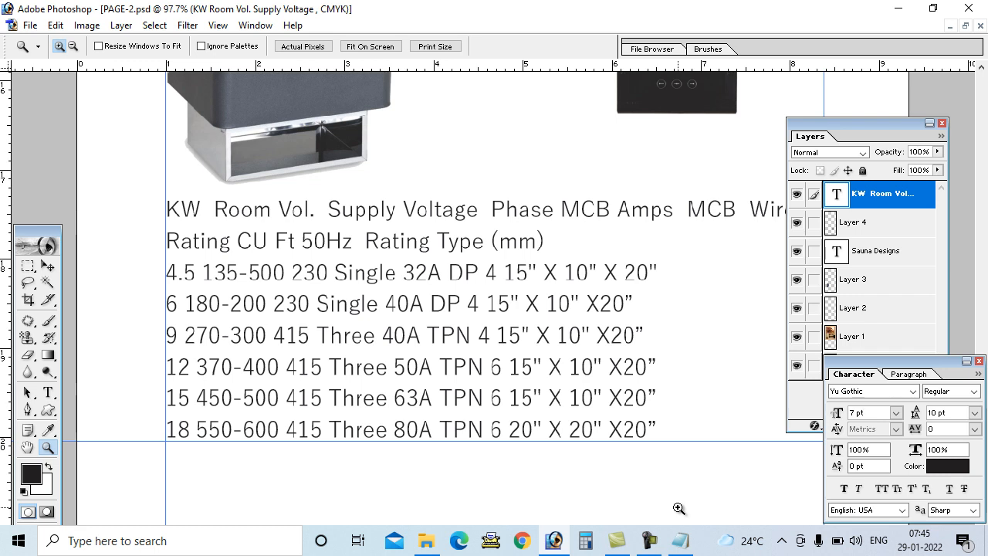
left_click_drag(808, 130, 915, 170)
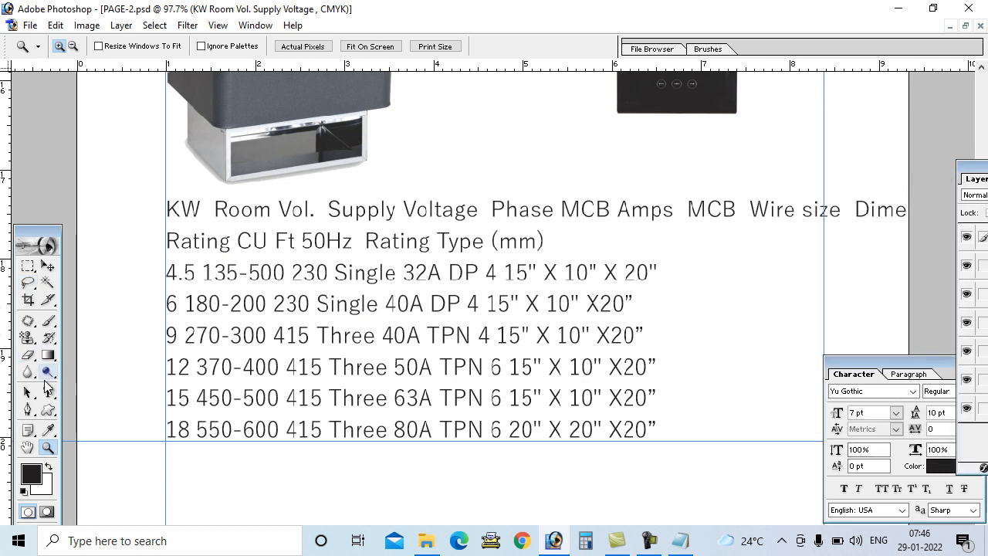
left_click(47, 373)
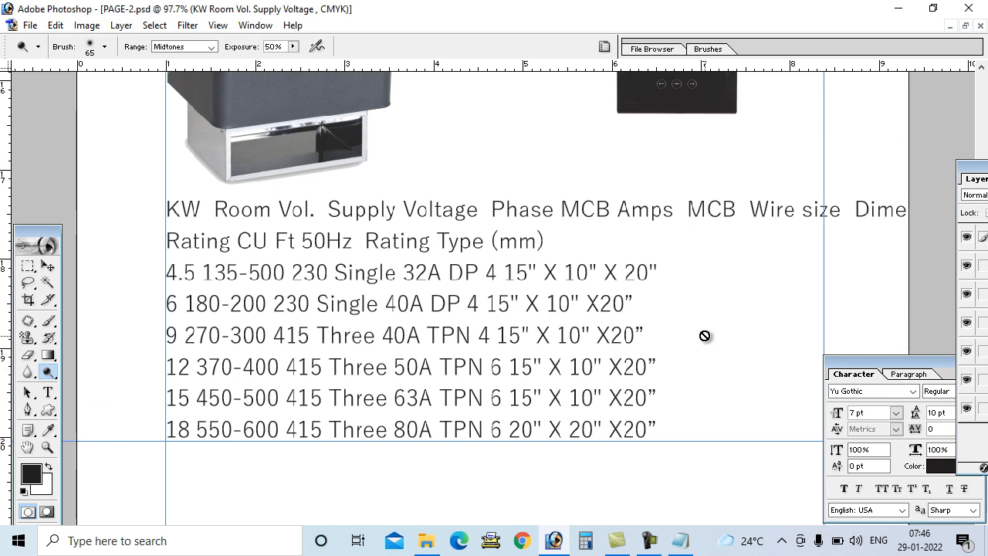
left_click(47, 266)
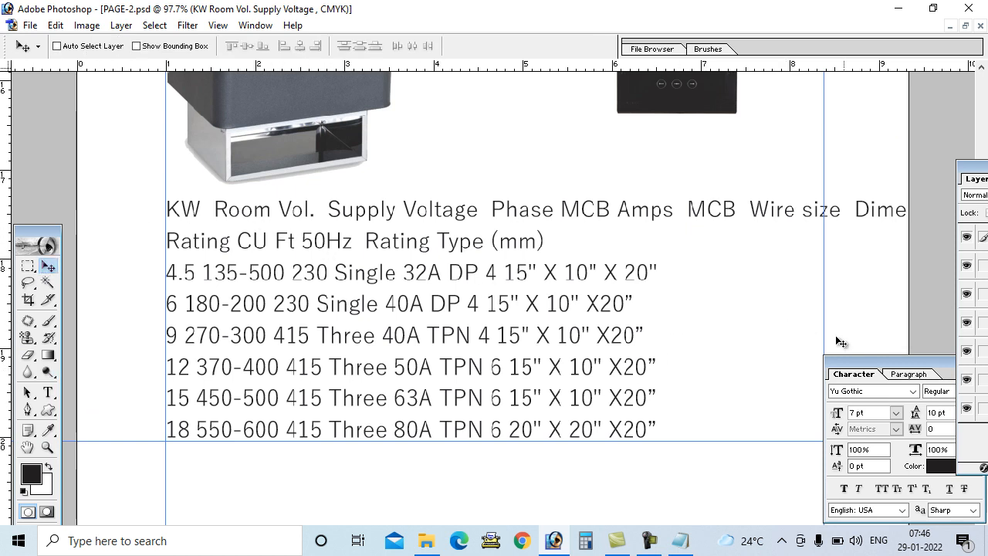
left_click(860, 390)
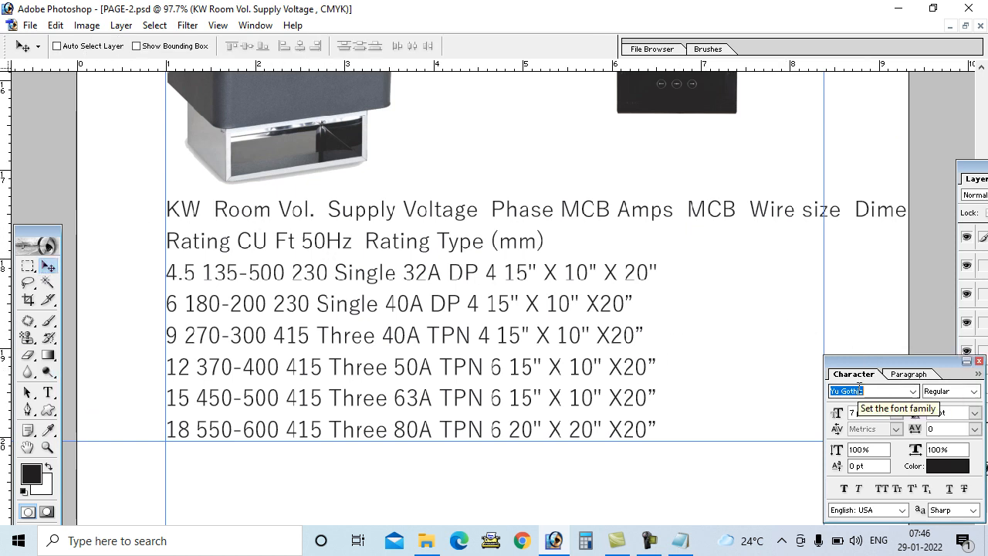
type("Swis721 BT")
key("Up")
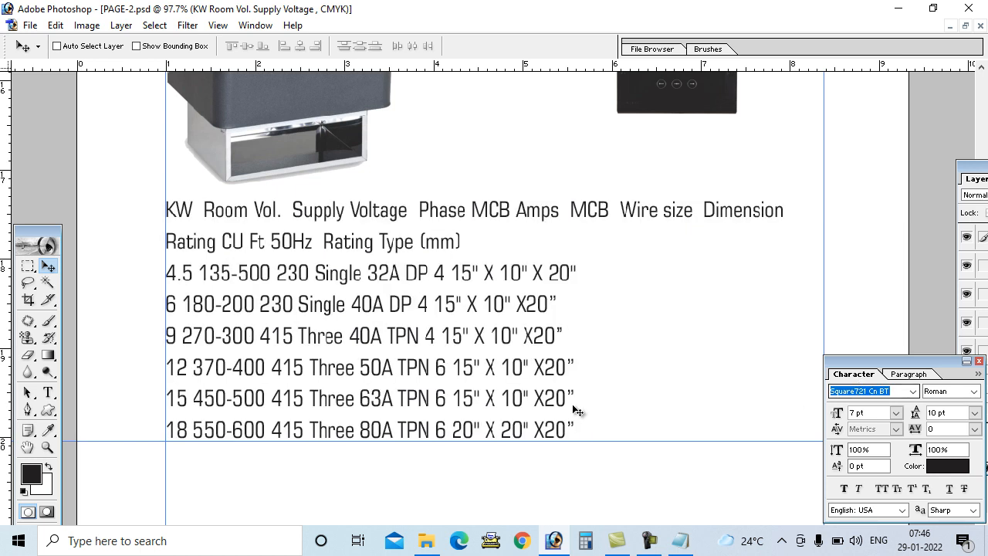
key("Return")
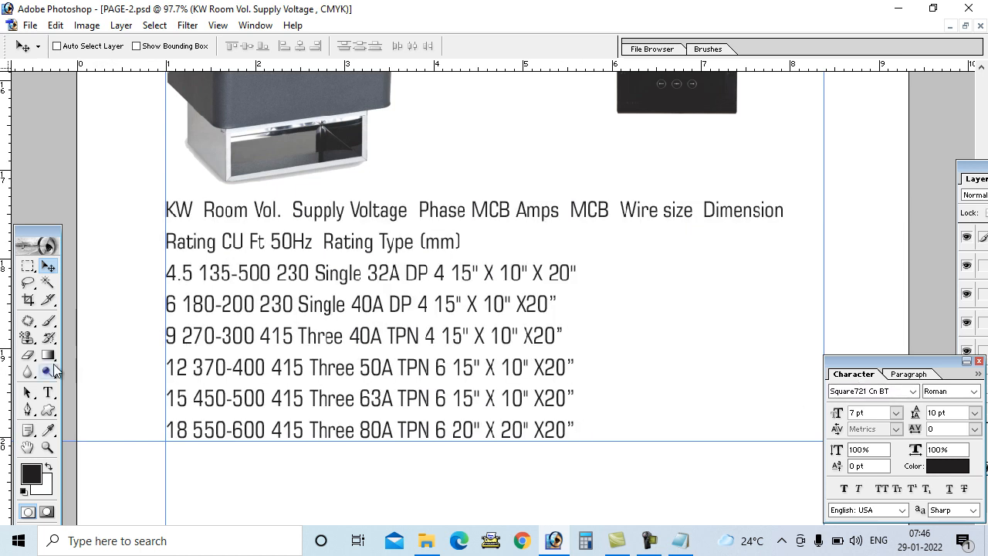
- Insert spaces after the KW value in all six data rows so the room volume values line up in a column
left_click(48, 392)
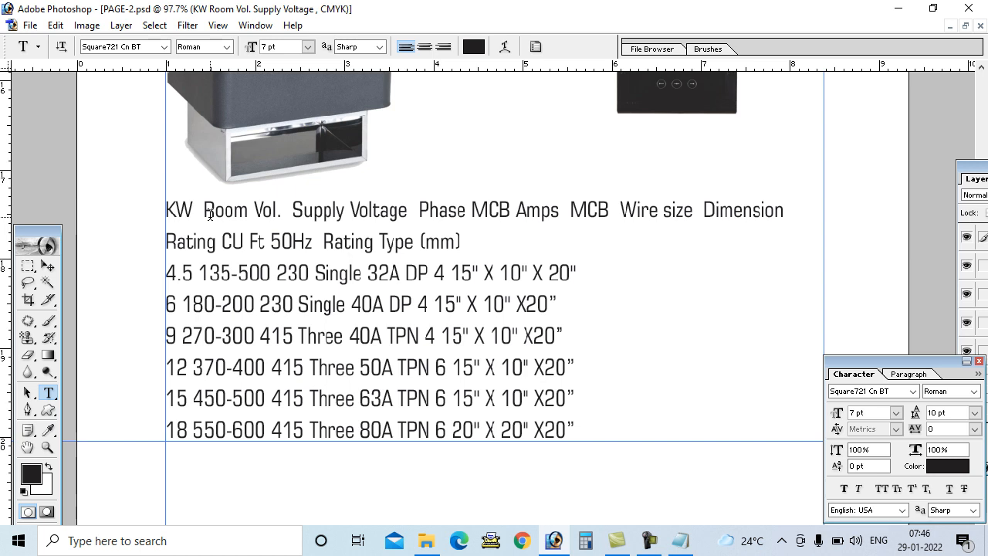
left_click(204, 270)
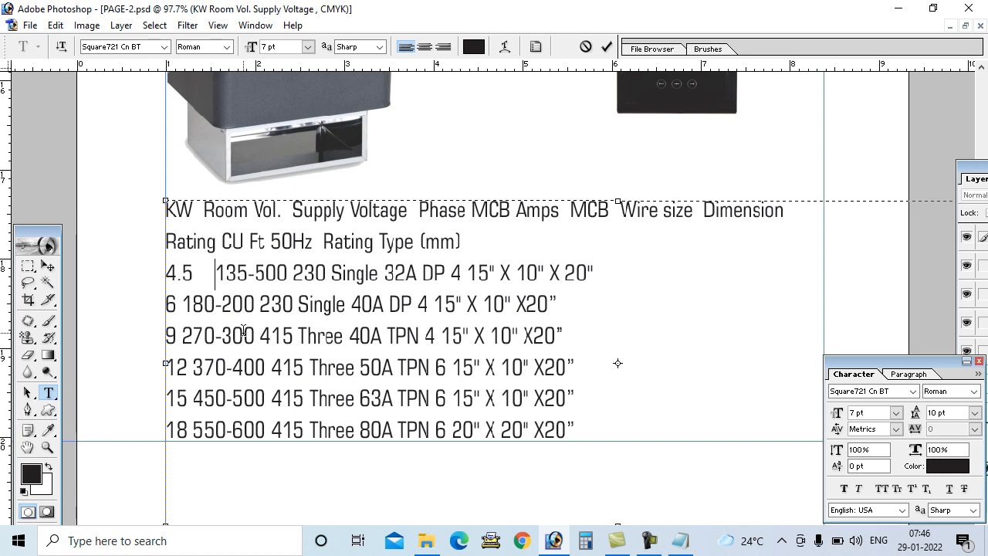
left_click(187, 306)
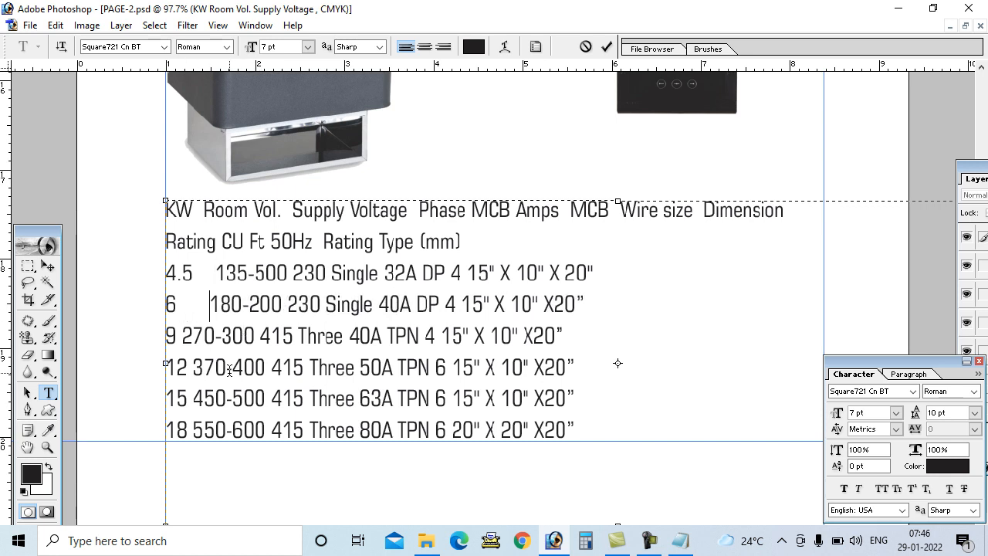
left_click(184, 337)
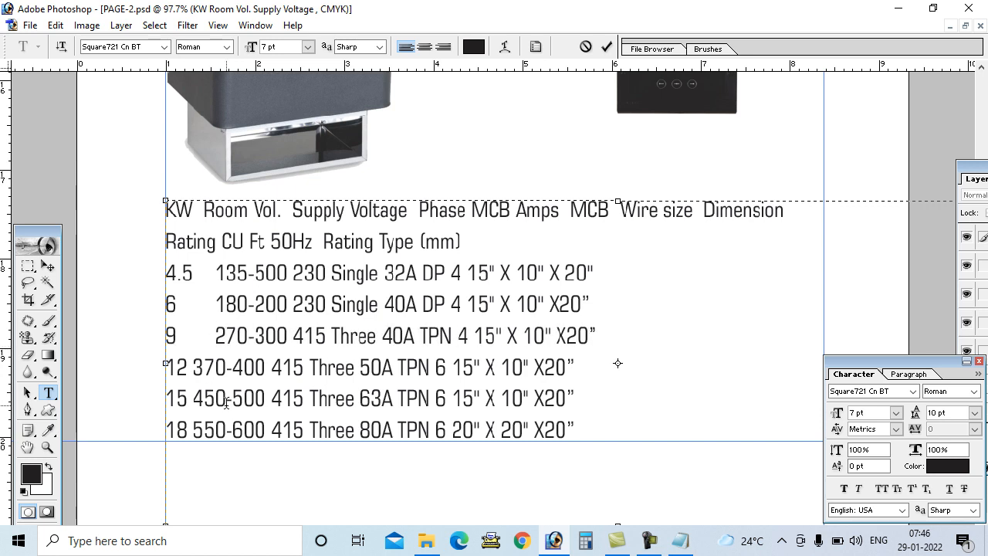
left_click(192, 367)
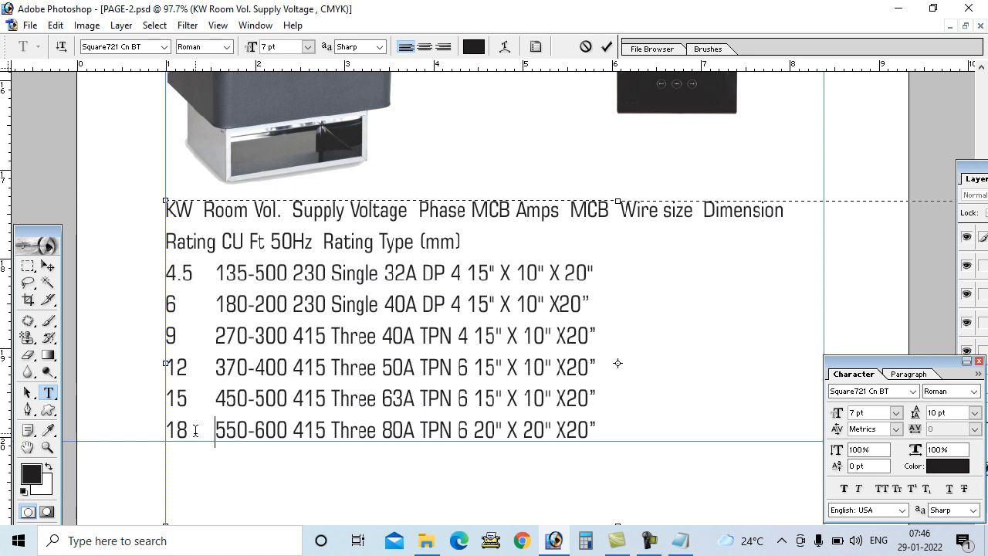
- Insert spaces before the voltage values in all six data rows to form a column, removing one extra space in the 12 KW row
left_click(293, 274)
left_click(300, 305)
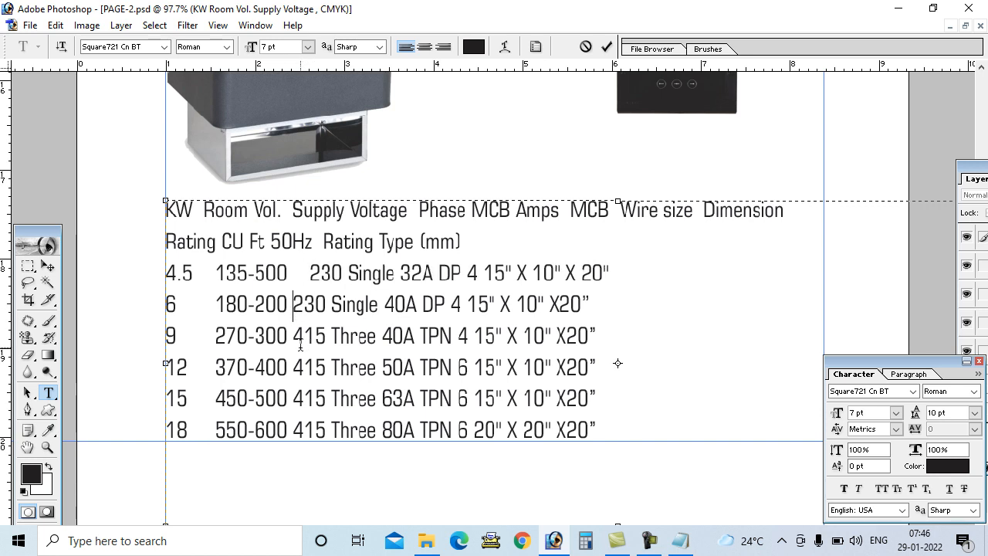
left_click(295, 337)
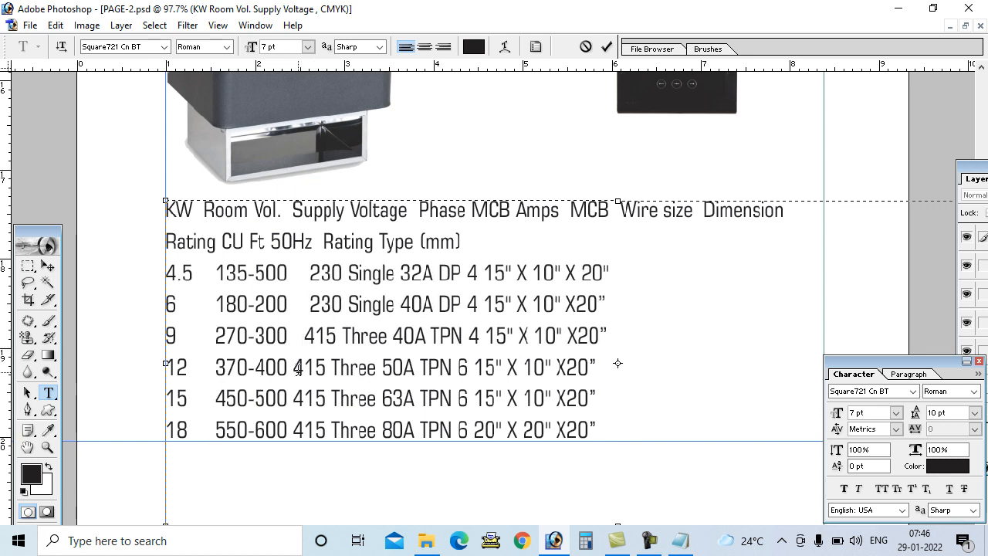
left_click(296, 367)
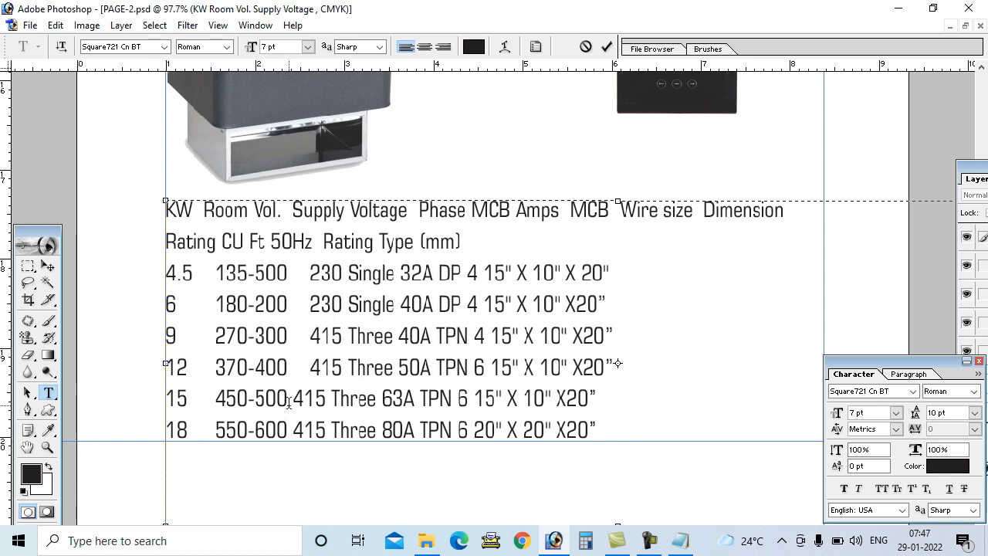
left_click(290, 400)
left_click(295, 430)
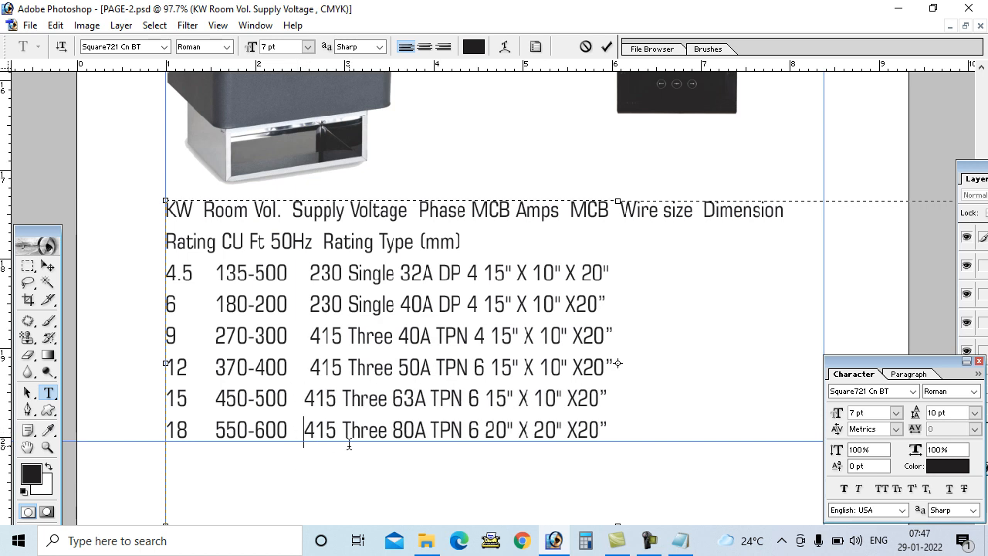
key("Up")
key("Up")
key("shift+Left")
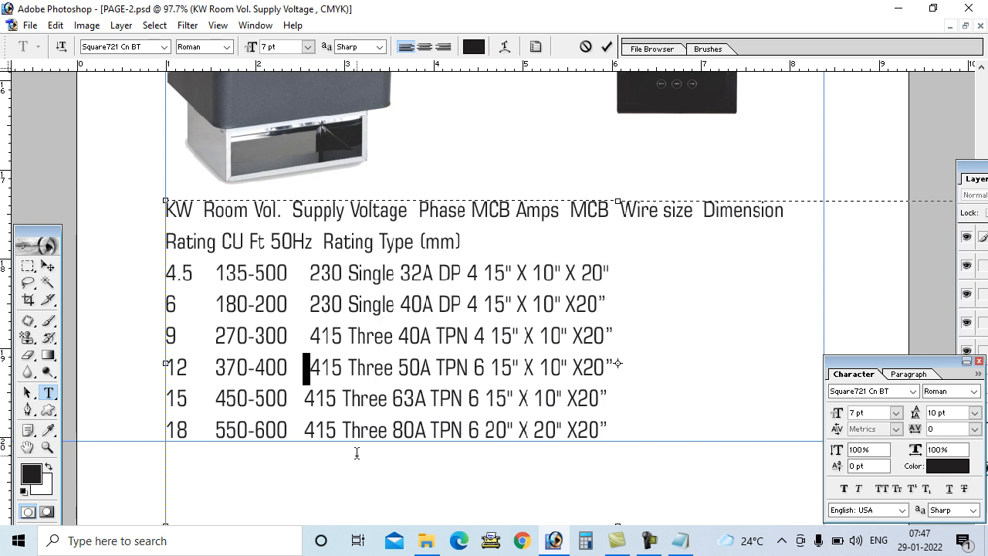
key("BackSpace")
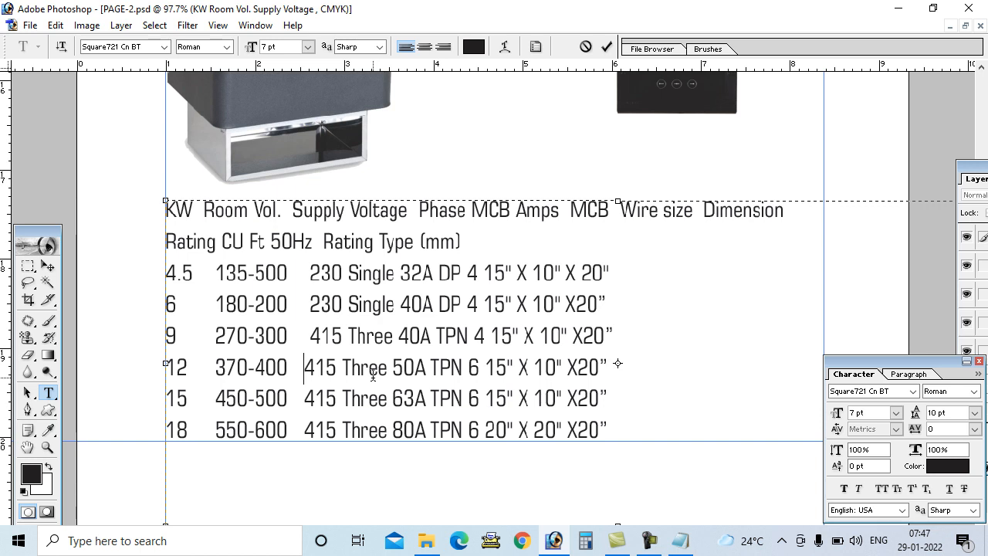
- Insert spaces before the phase values (Single or Three) in all six data rows so they line up in a column
left_click(347, 273)
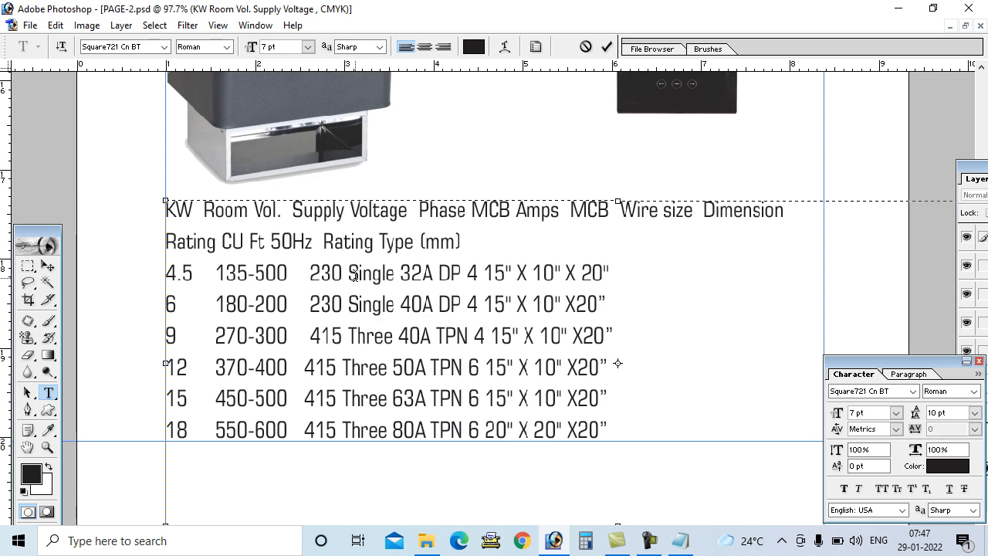
left_click(349, 304)
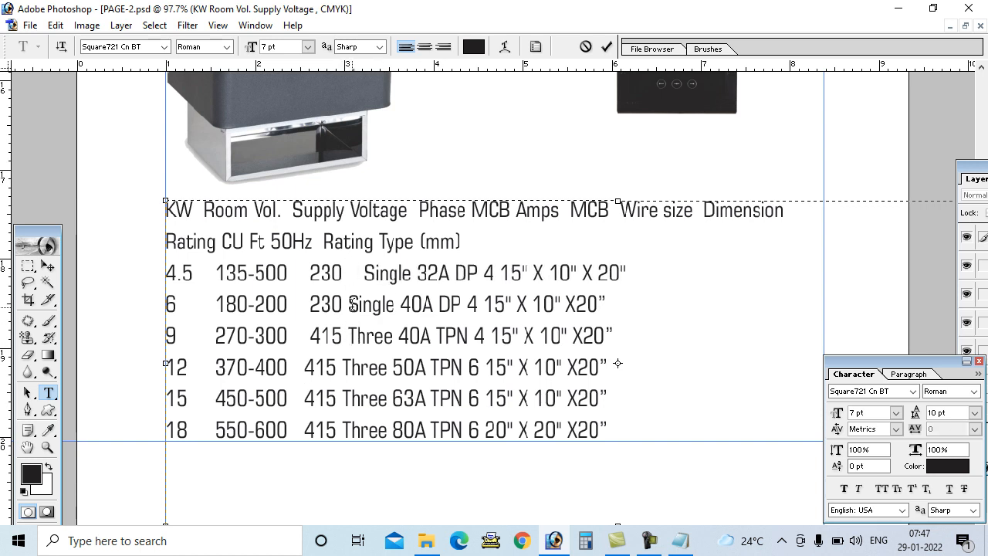
left_click(349, 336)
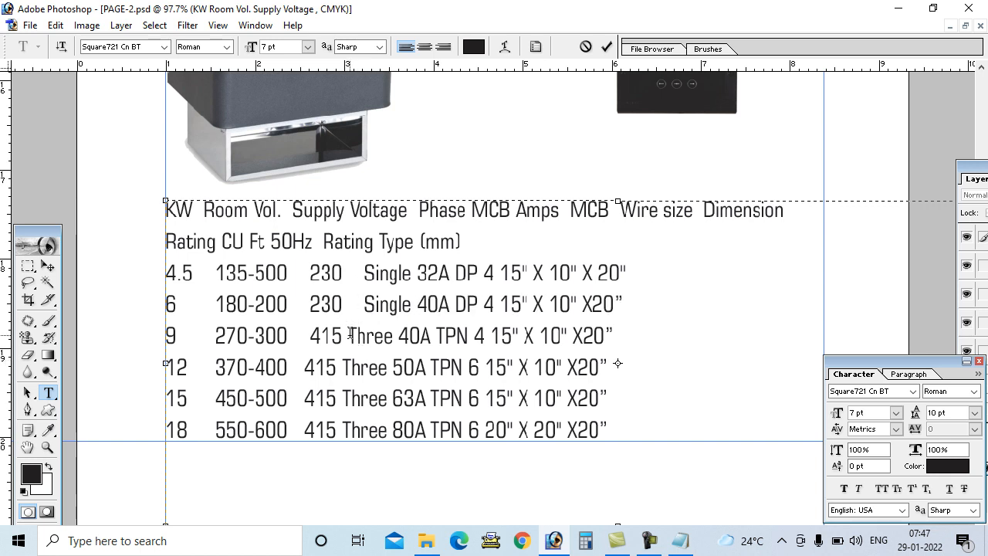
left_click(346, 370)
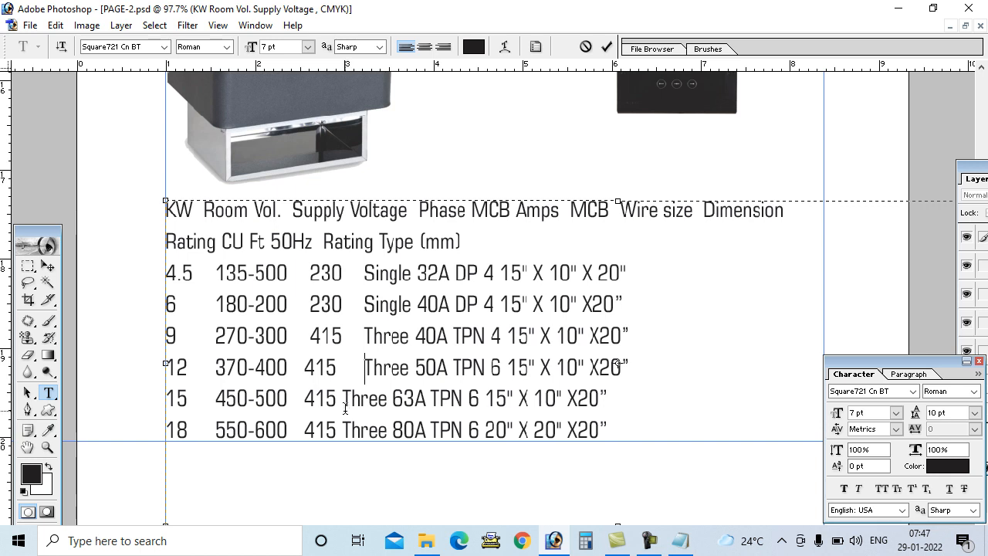
left_click(344, 398)
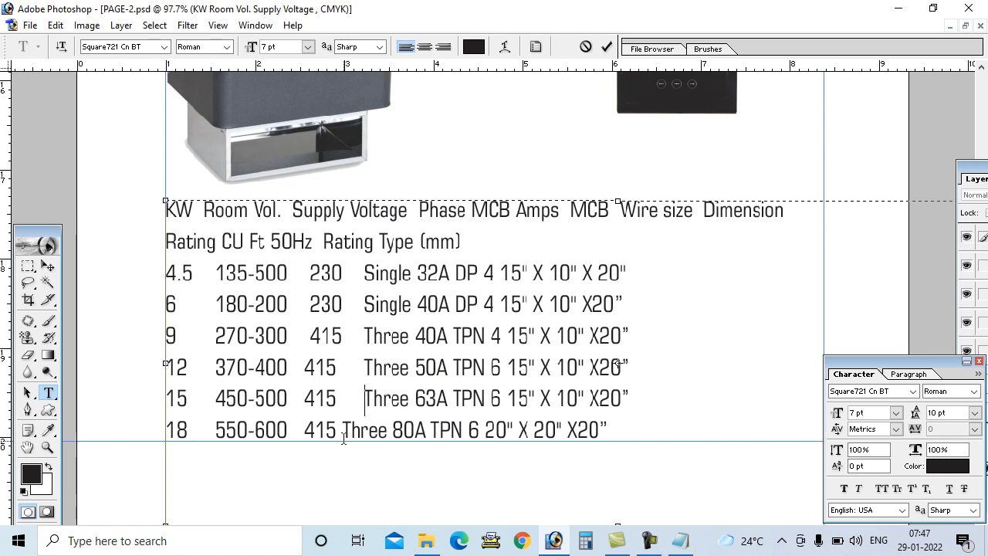
left_click(343, 430)
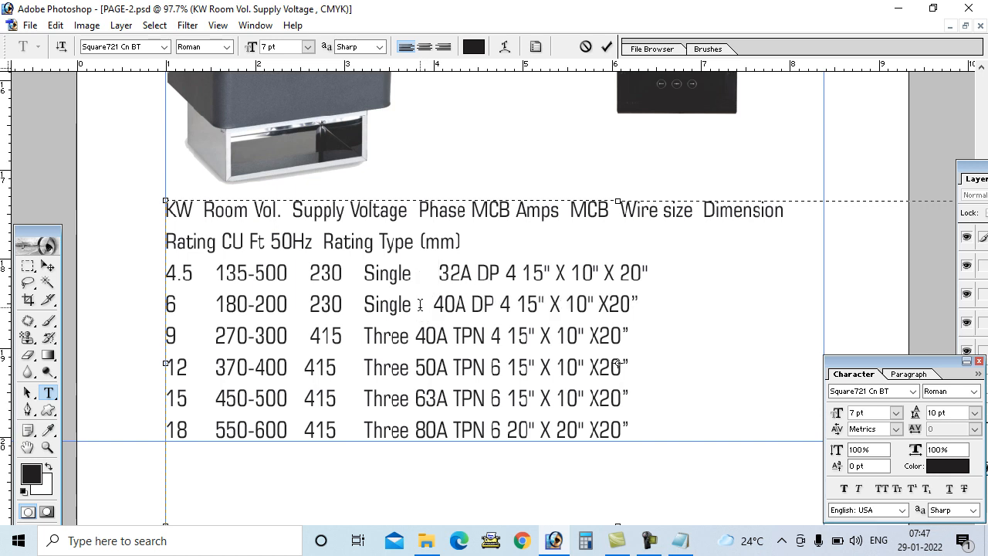
- Insert spaces before the MCB amp values to align them in a column, removing one extra space in the 9 and 12 KW rows
left_click(417, 336)
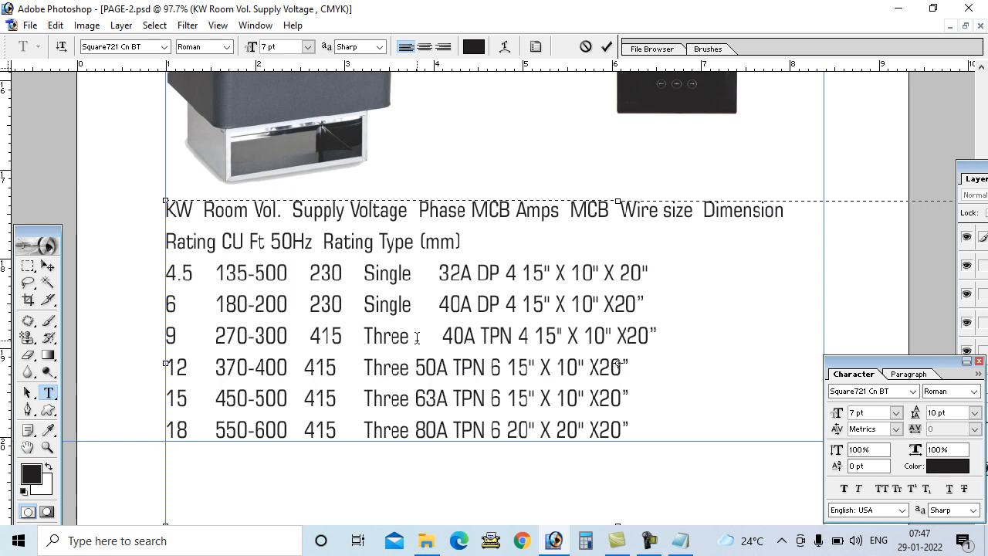
left_click(417, 367)
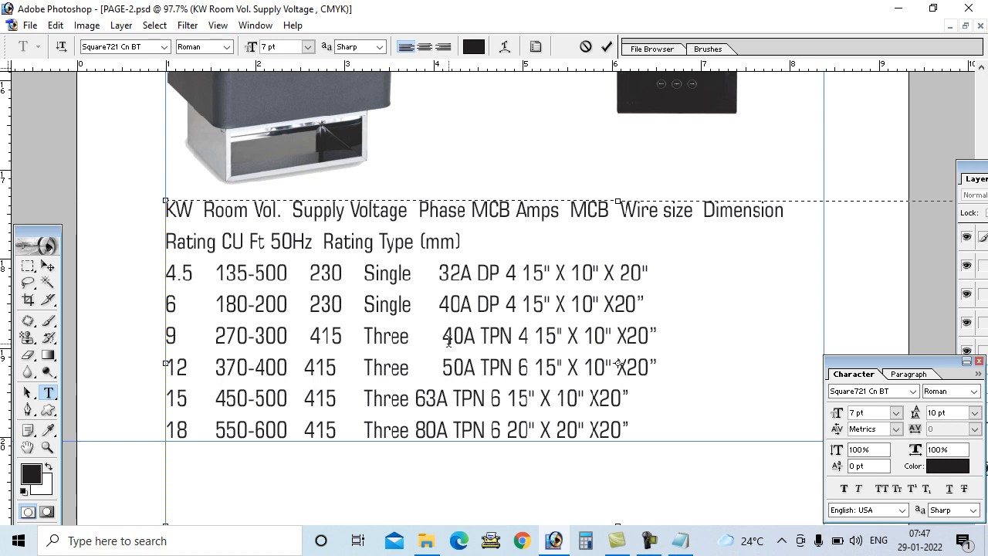
left_click_drag(444, 337, 437, 338)
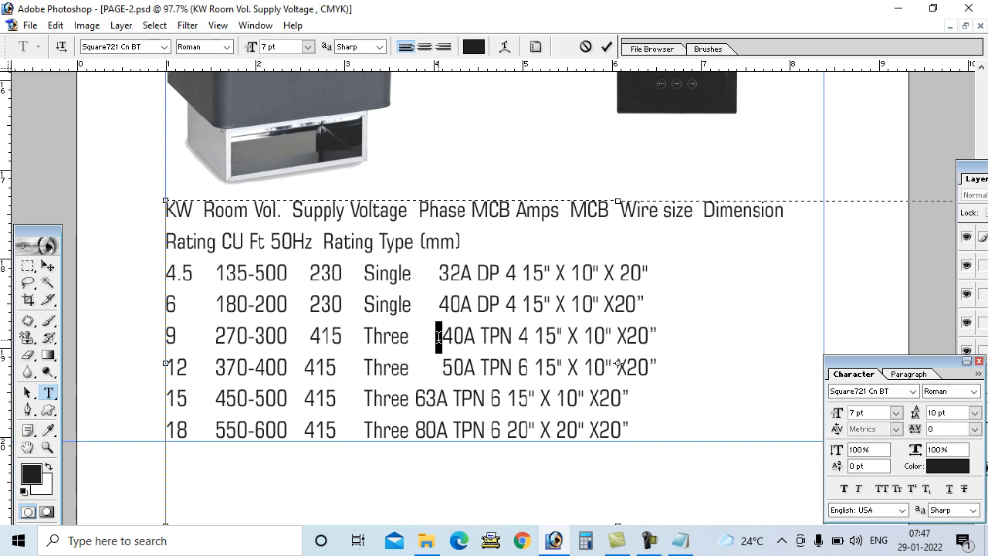
key("BackSpace")
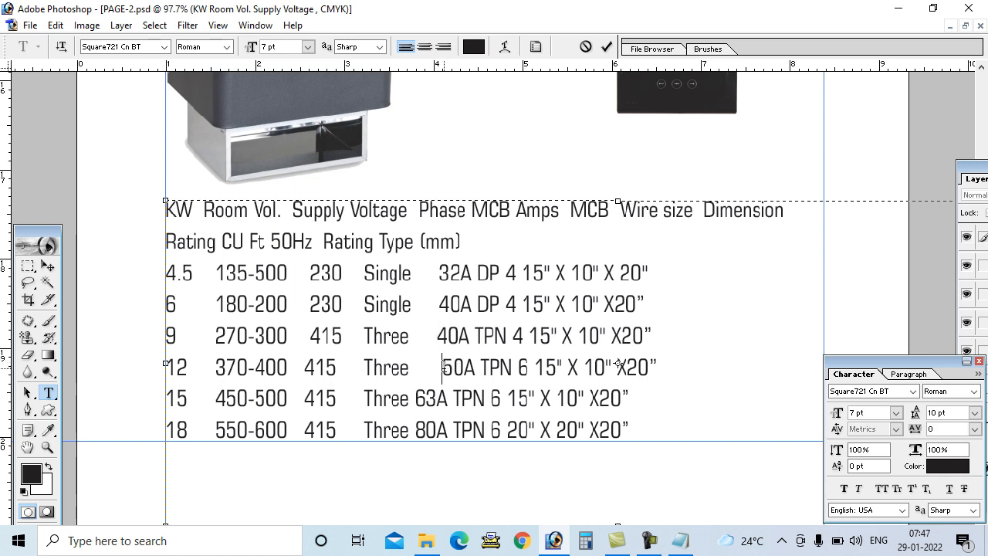
key("BackSpace")
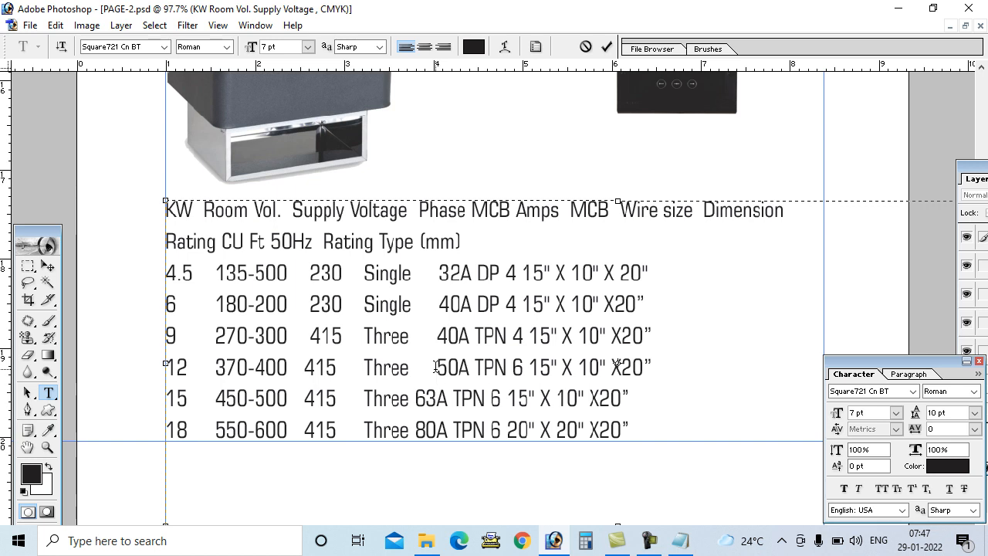
left_click(420, 399)
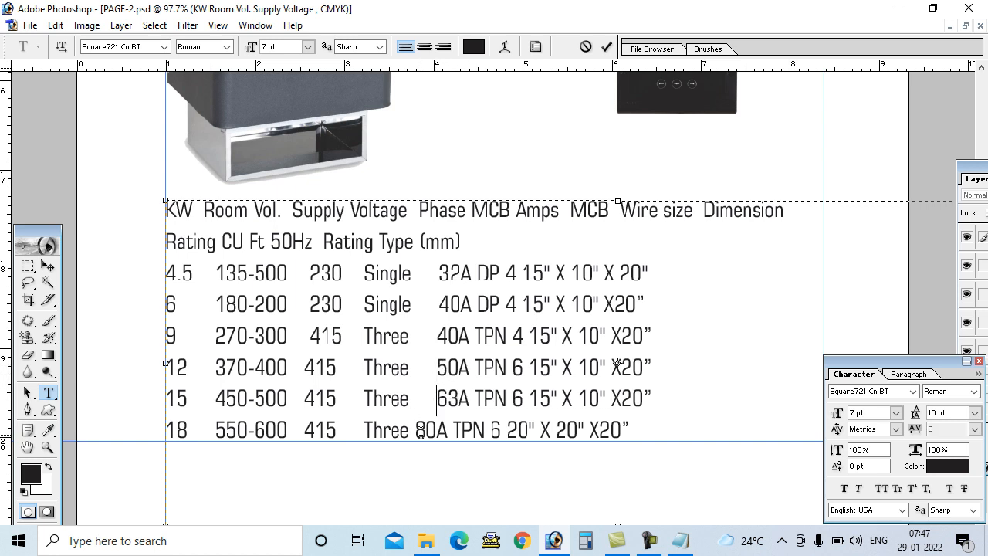
left_click(421, 430)
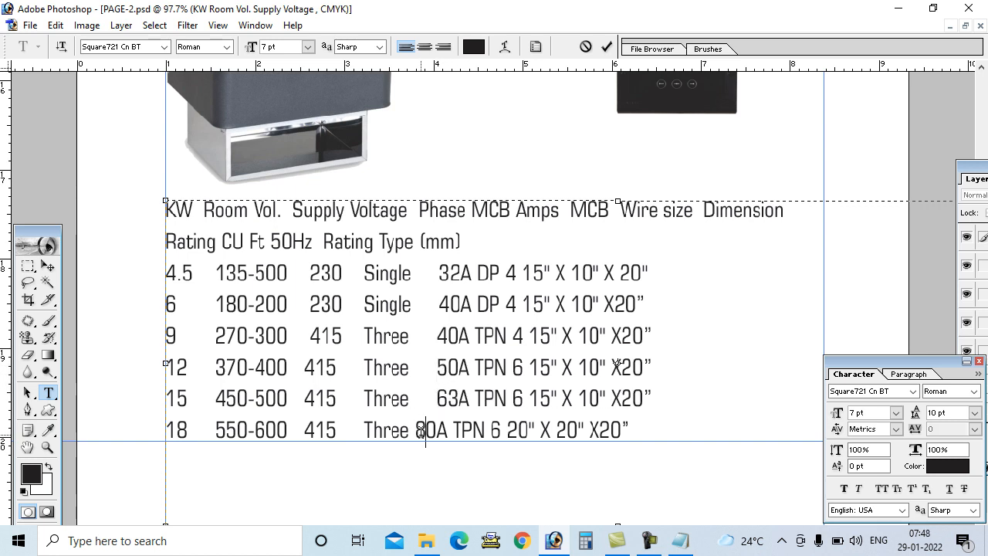
- Insert spaces before the MCB type values (DP or TPN) in all six data rows to form a column
left_click(478, 273)
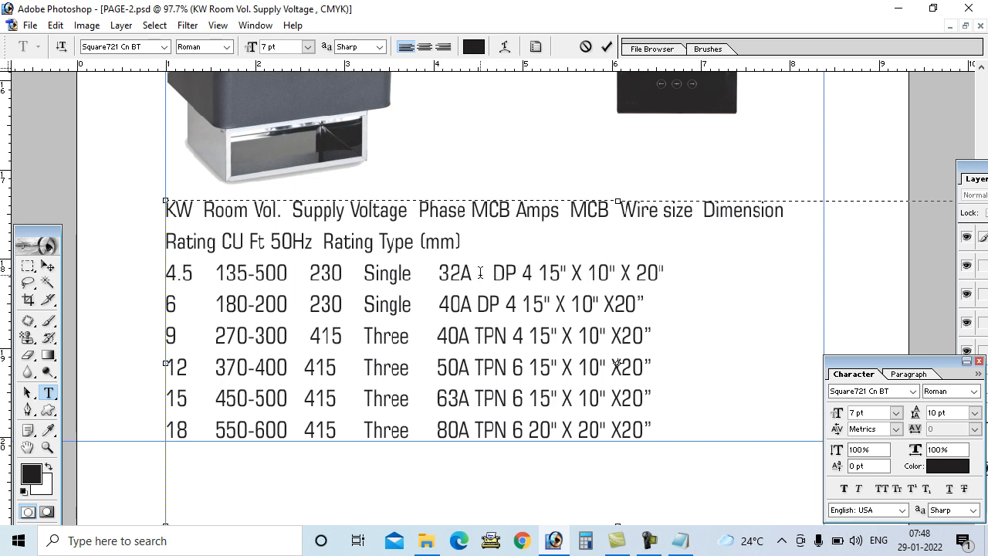
left_click(477, 307)
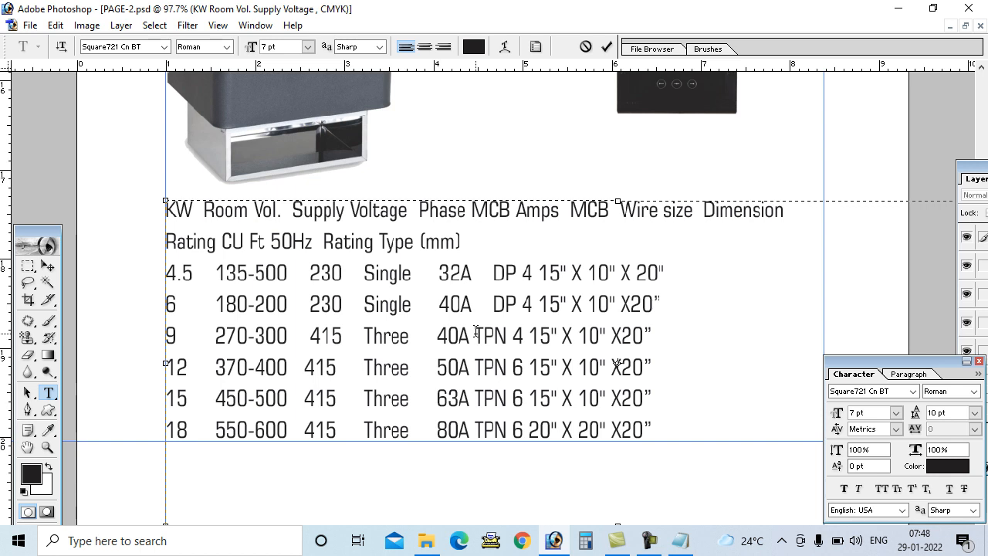
left_click(476, 334)
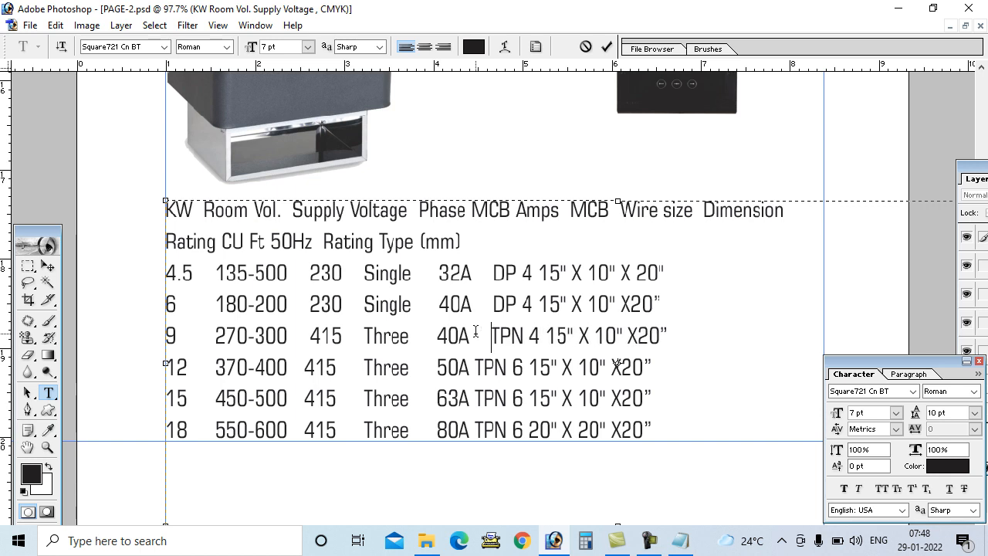
left_click(476, 367)
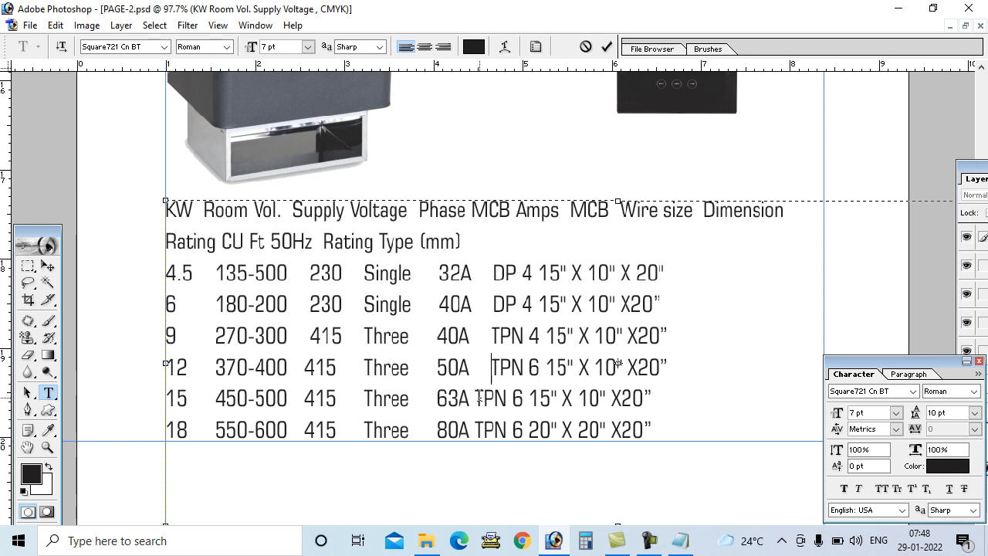
left_click(476, 398)
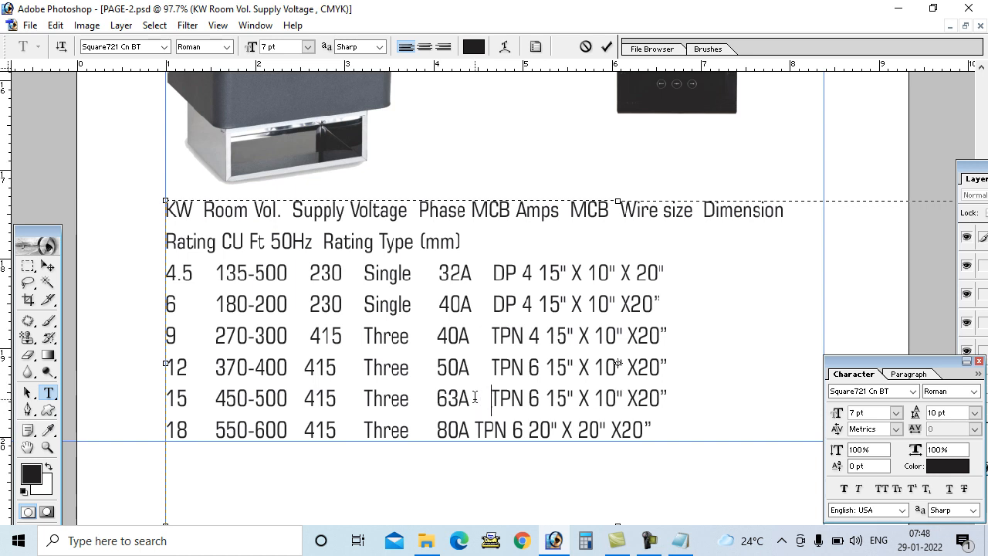
left_click(476, 429)
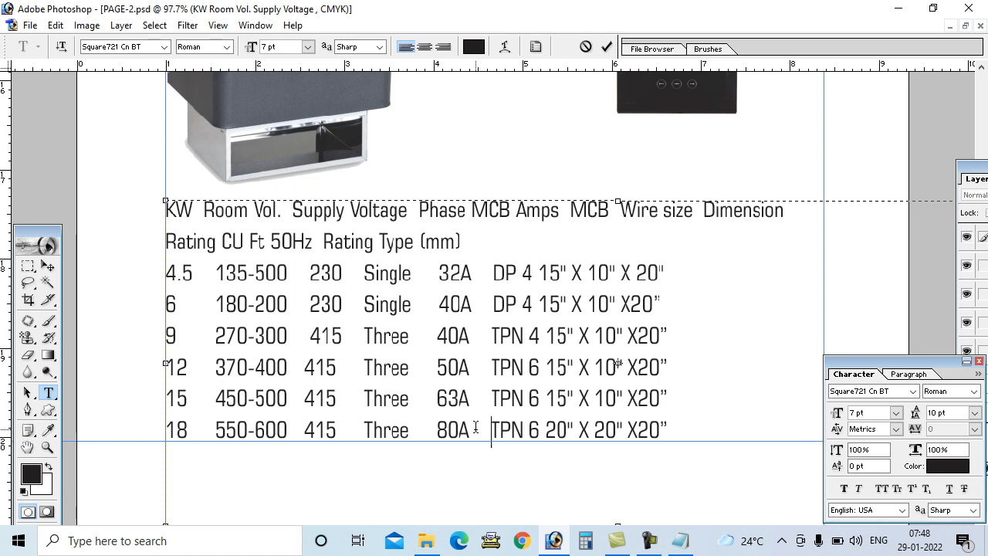
- Insert spaces before the wire size values (4 or 6) in all six data rows, adjusting the spacing until the column lines up
left_click(523, 273)
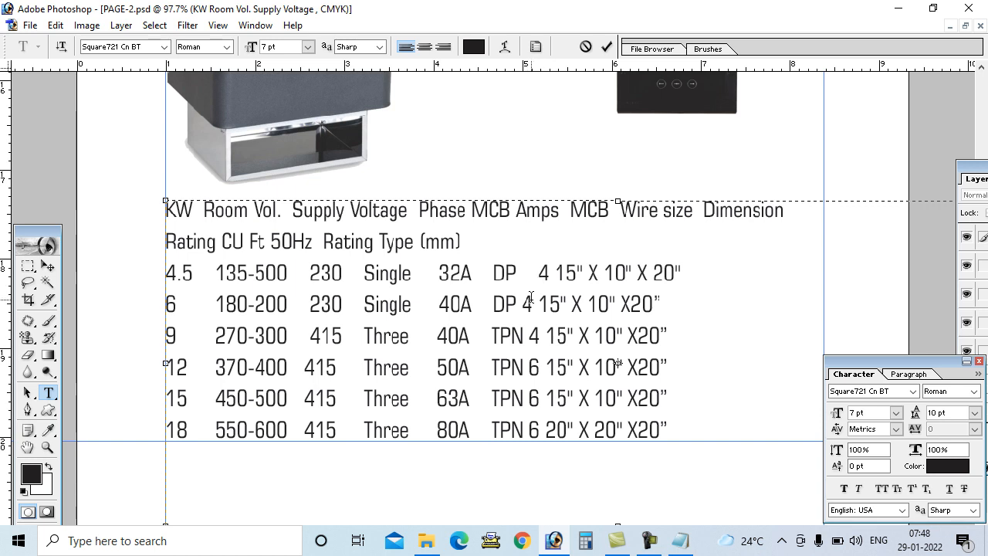
left_click(529, 303)
key("Left")
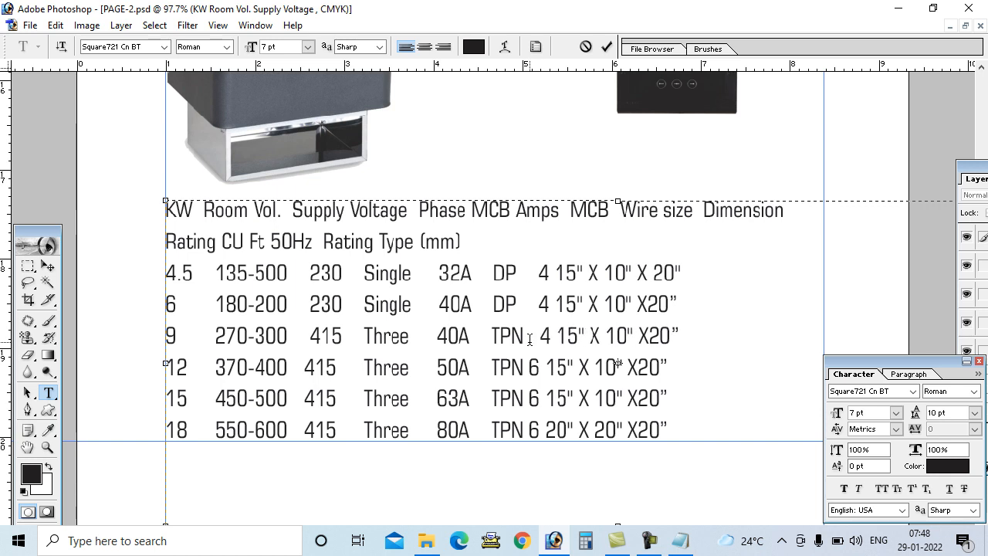
left_click(532, 367)
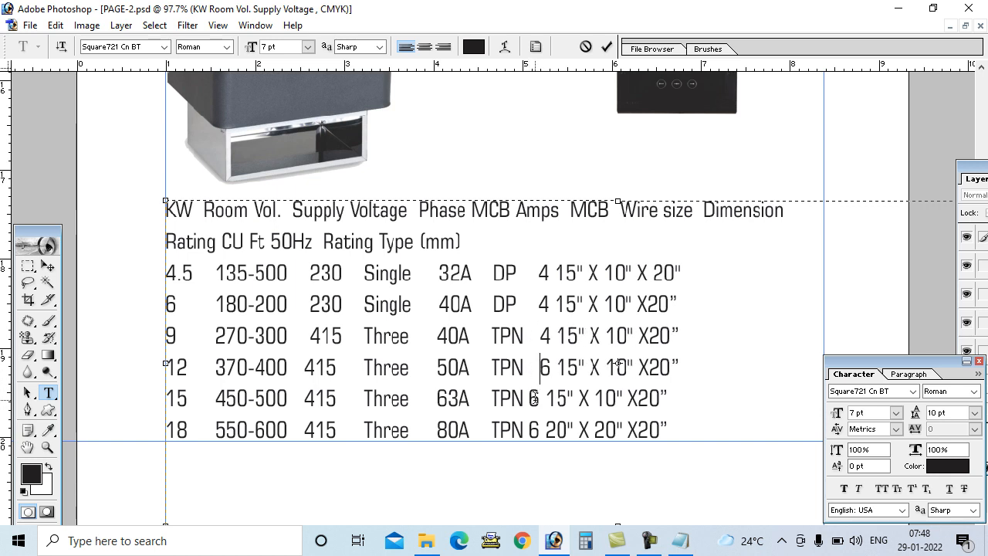
key("Down")
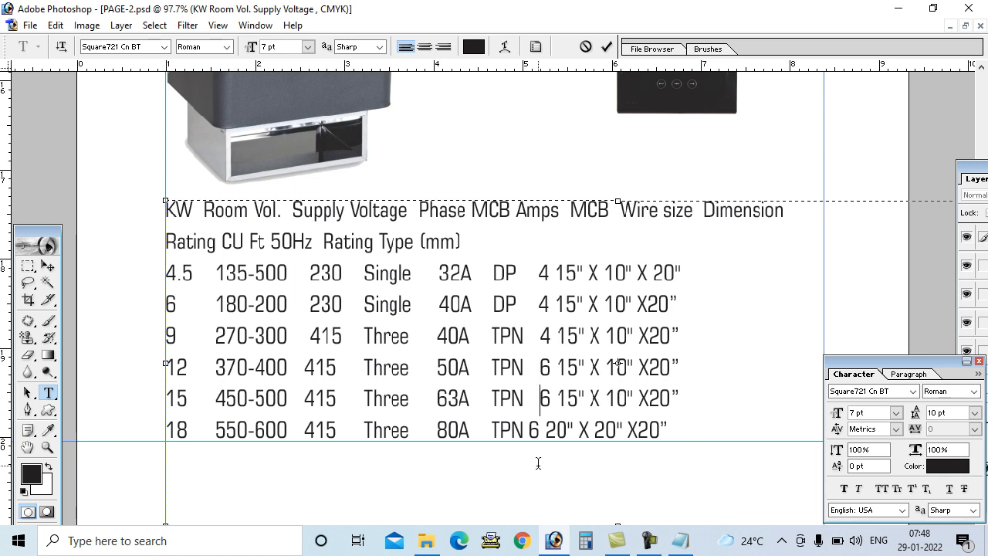
left_click(543, 368)
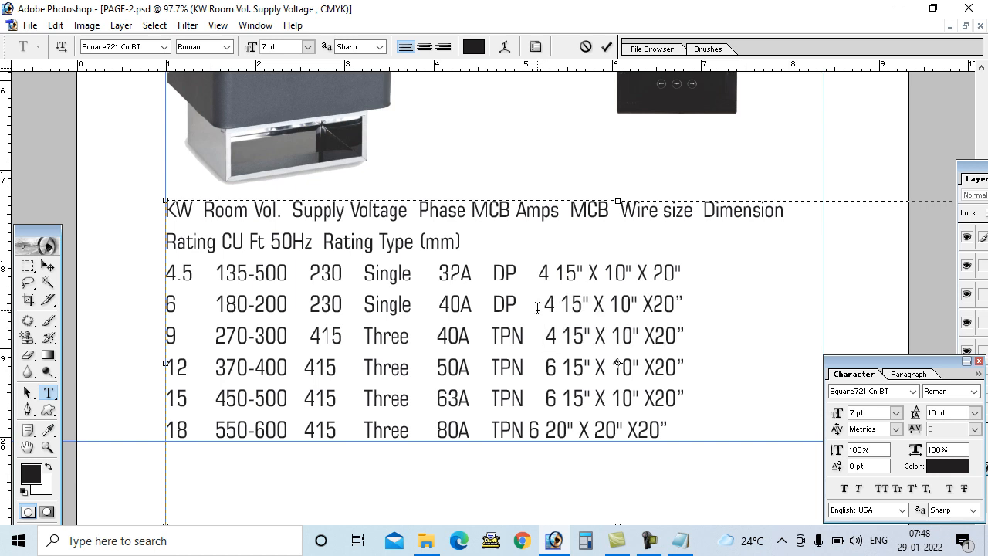
left_click(540, 273)
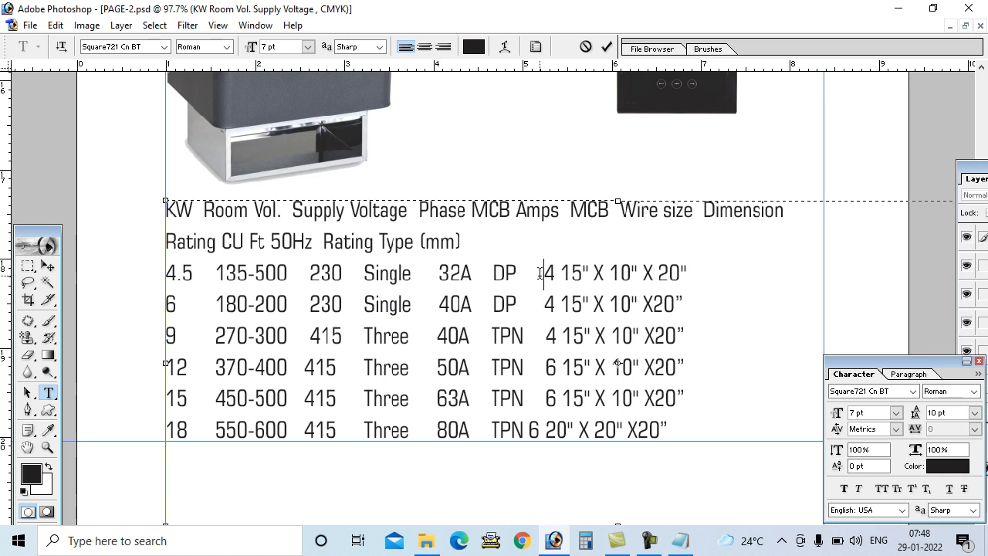
left_click(531, 430)
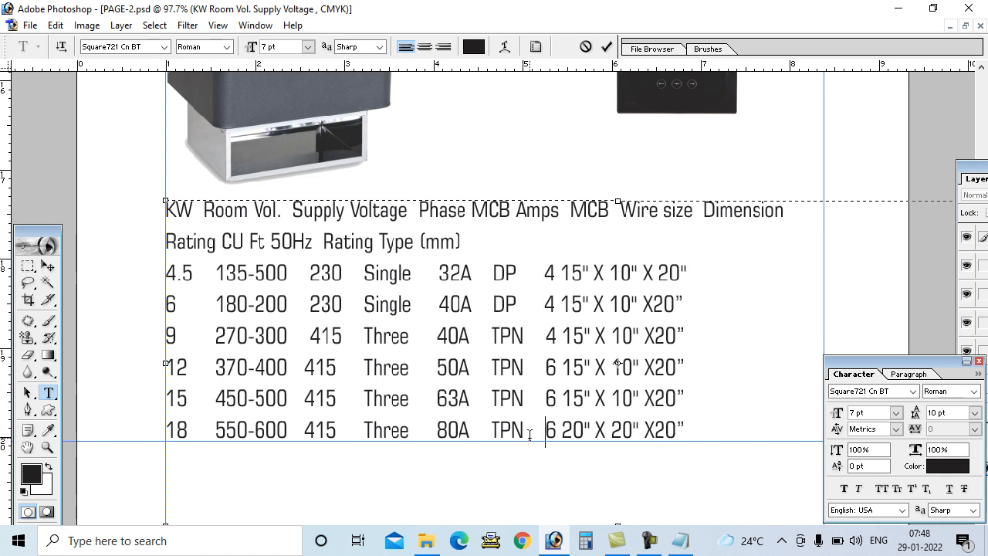
- Insert spaces before the dimension values in all six data rows so they line up in the last column
left_click(563, 273)
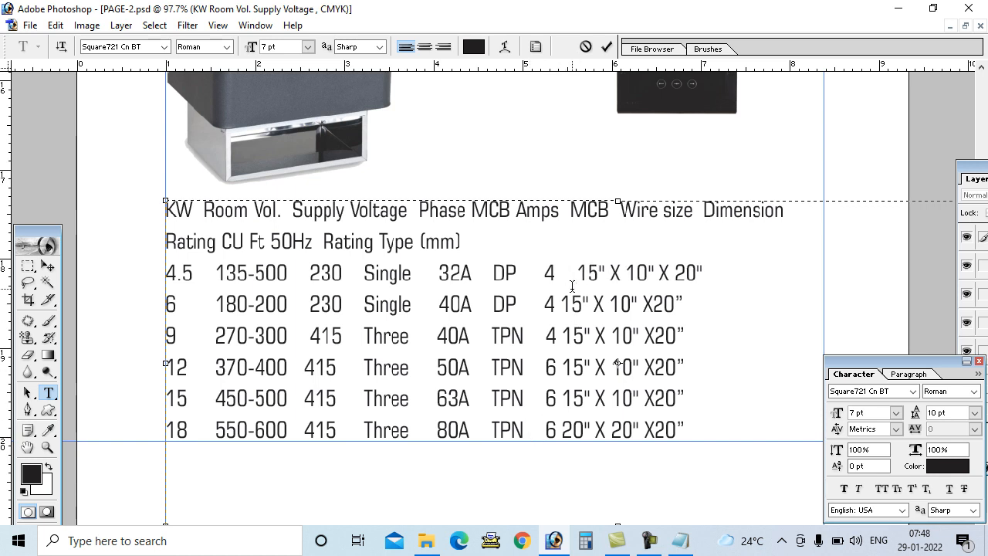
left_click(561, 302)
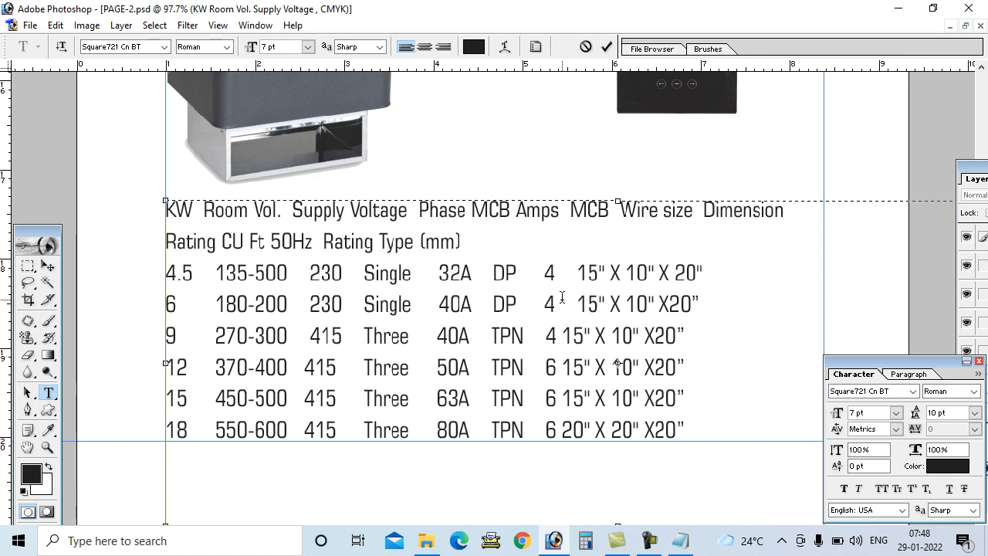
left_click(566, 335)
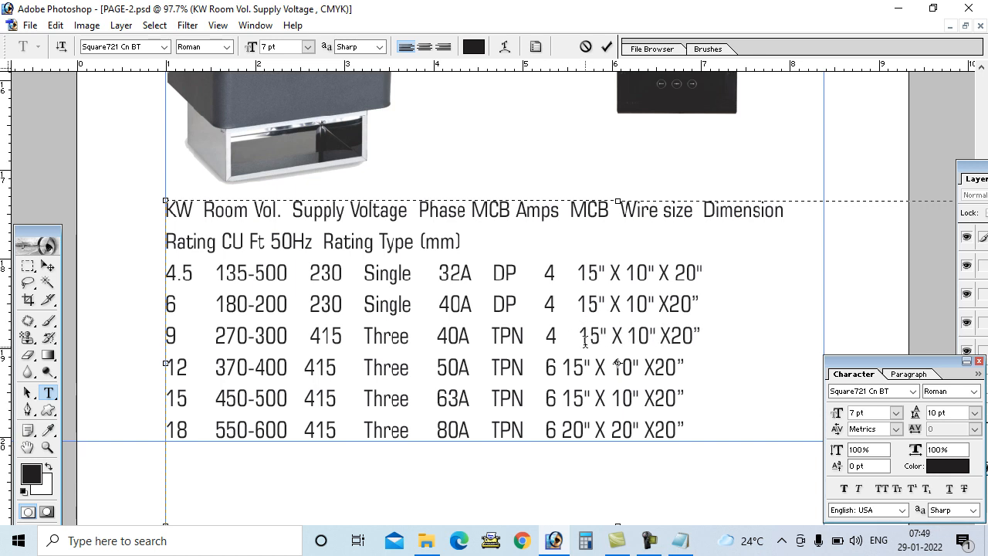
left_click(568, 368)
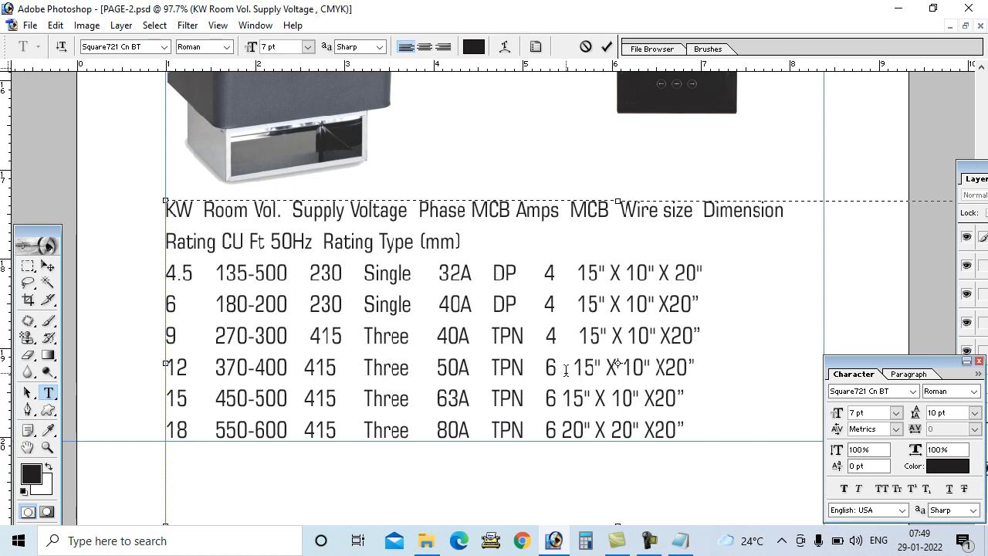
left_click(563, 399)
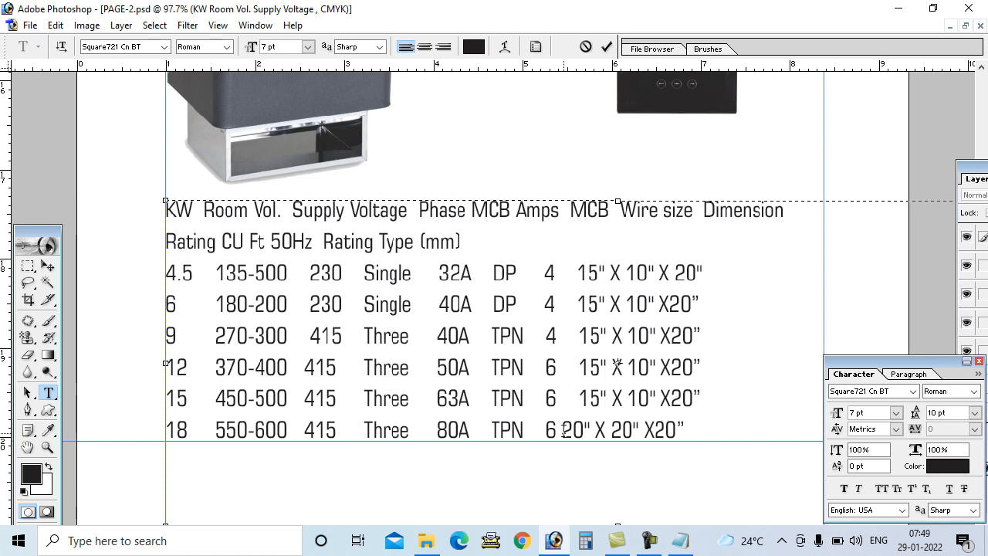
left_click(564, 431)
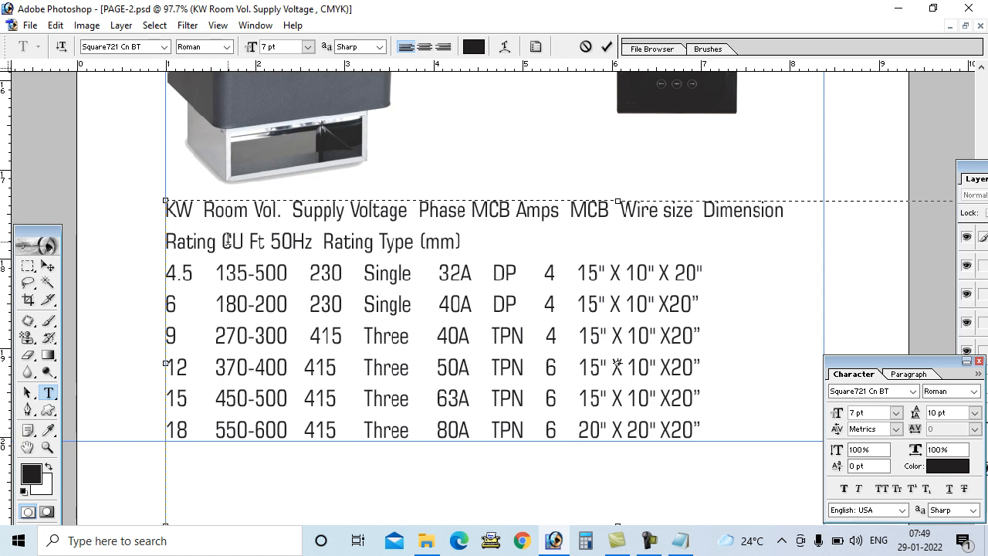
- Insert spaces between the headings in the table's first header line to spread Room Vol., Supply Voltage, Phase and MCB Amps over their columns
left_click(205, 211)
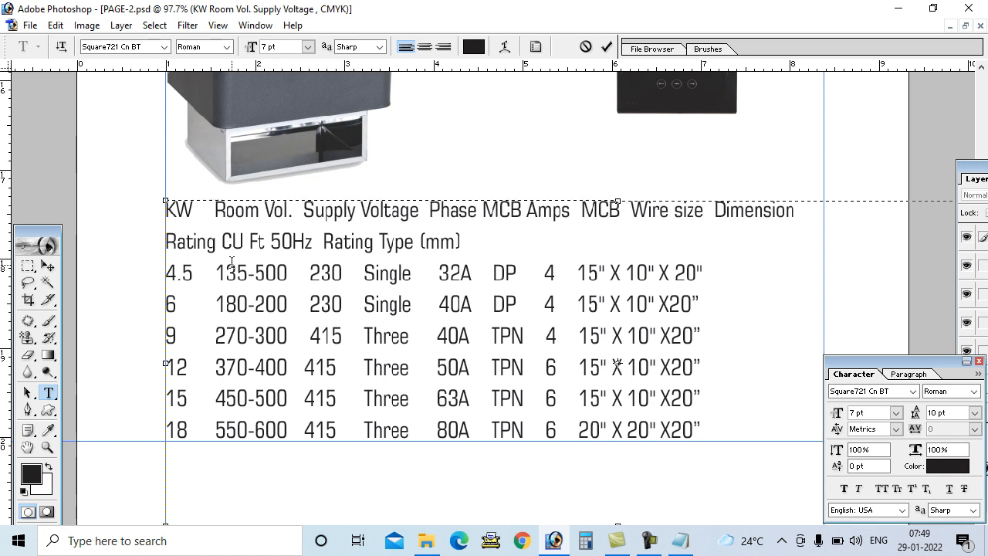
left_click(299, 208)
left_click(429, 210)
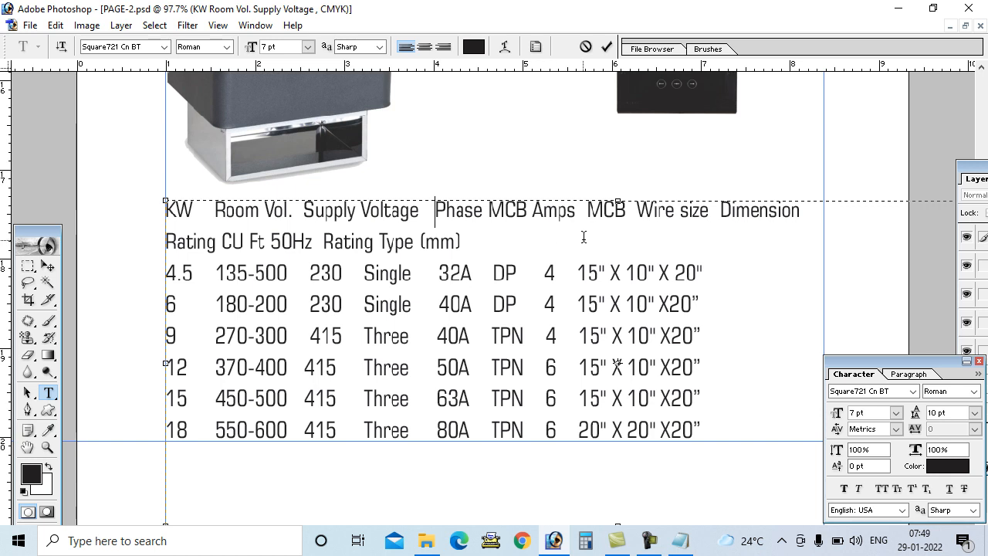
left_click(490, 210)
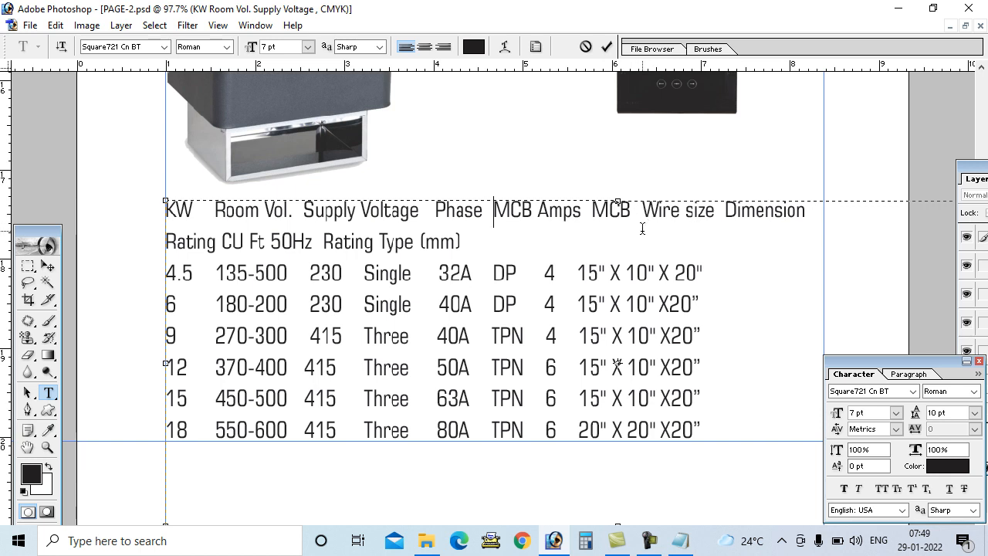
- Set the font size of the table's two header lines to 6 pt
left_click_drag(473, 245, 154, 211)
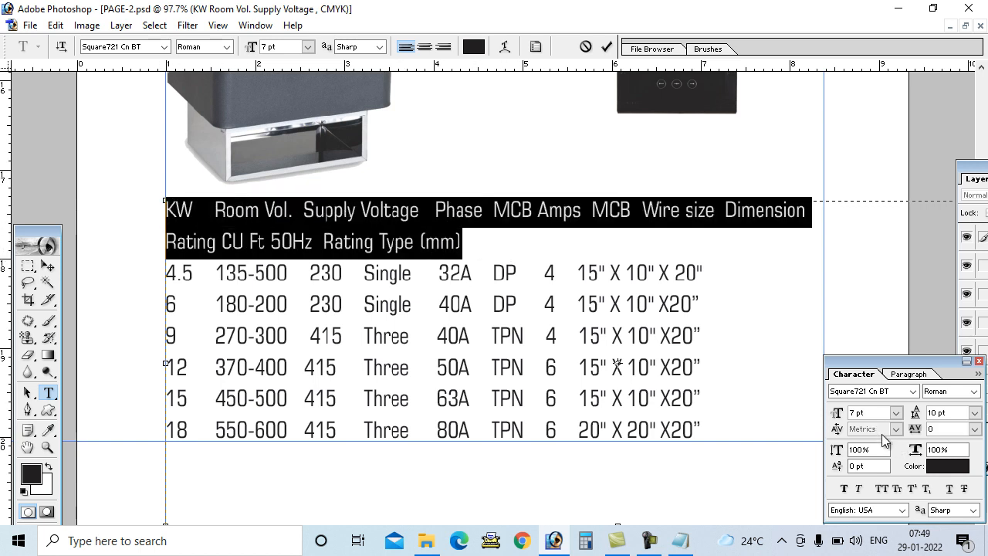
left_click(871, 414)
type("5")
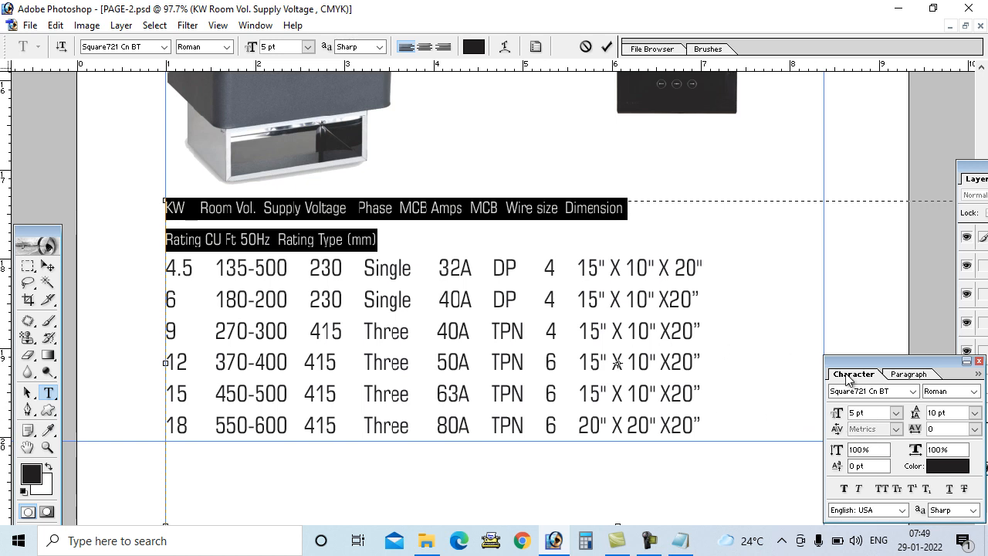
key("Return")
key("Up")
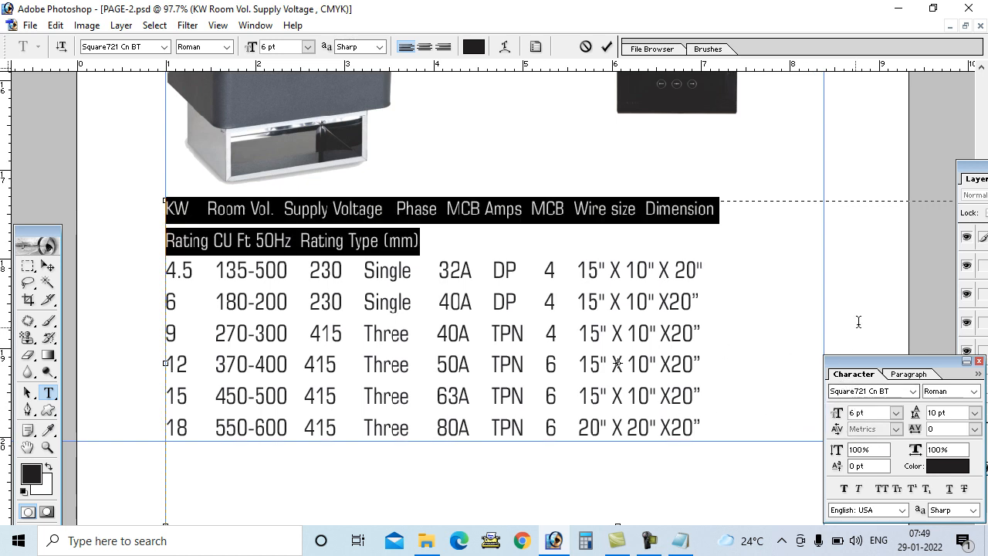
left_click(553, 227)
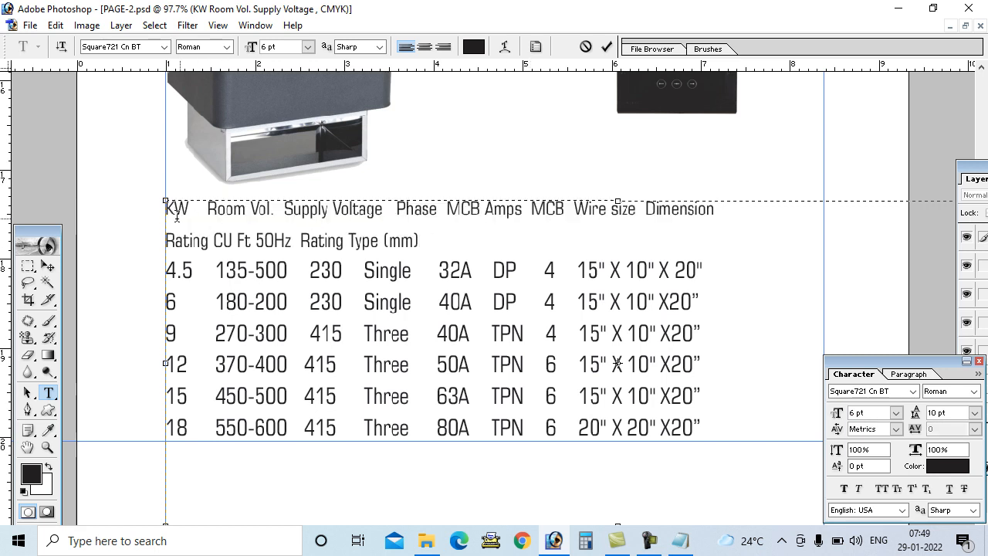
- Set the leading of the two header lines to 6 pt
left_click_drag(167, 211, 431, 237)
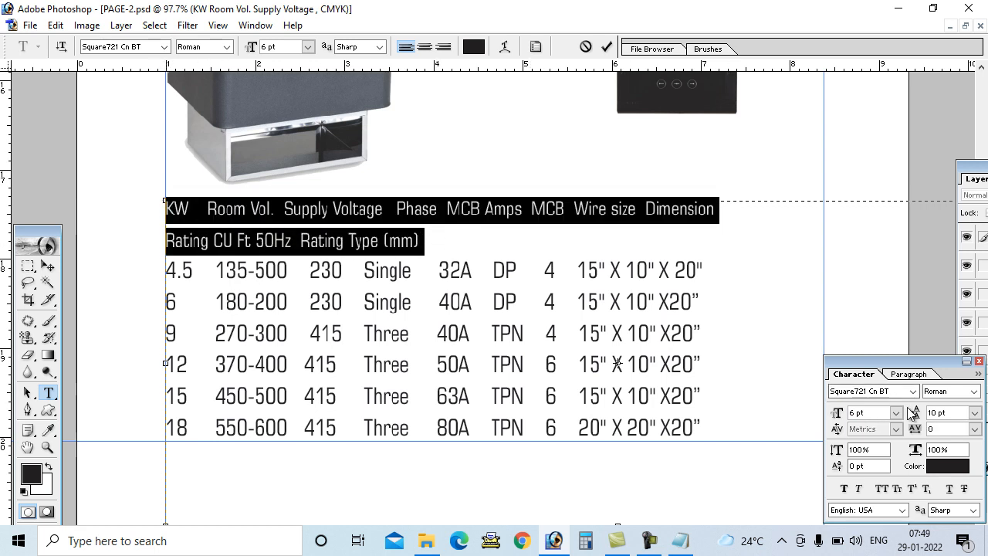
left_click_drag(955, 416, 828, 420)
type("5")
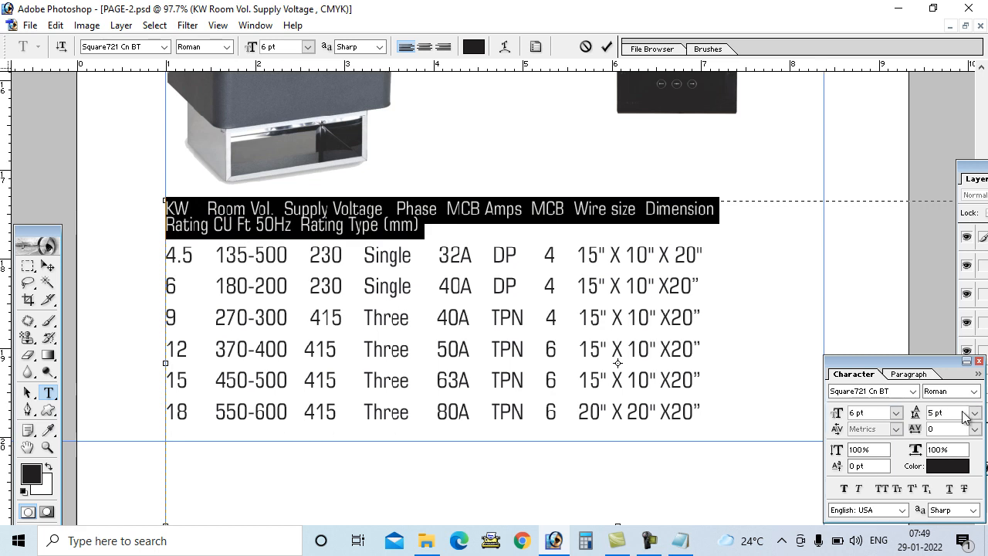
left_click_drag(957, 414, 859, 430)
type("6")
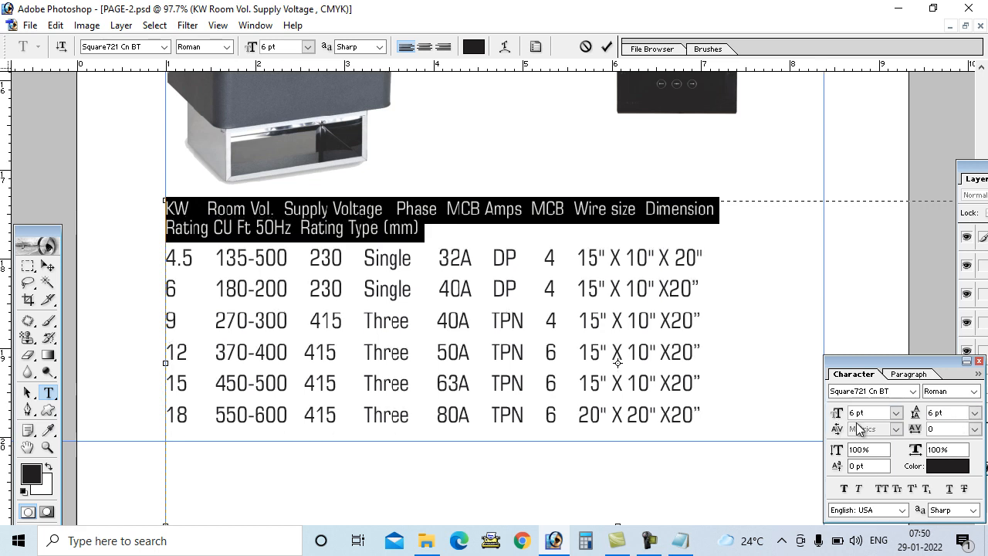
- Insert spaces in the second header line to place 50Hz under Supply Voltage, Rating Type under MCB Amps and (mm) under Wire size
left_click(333, 259)
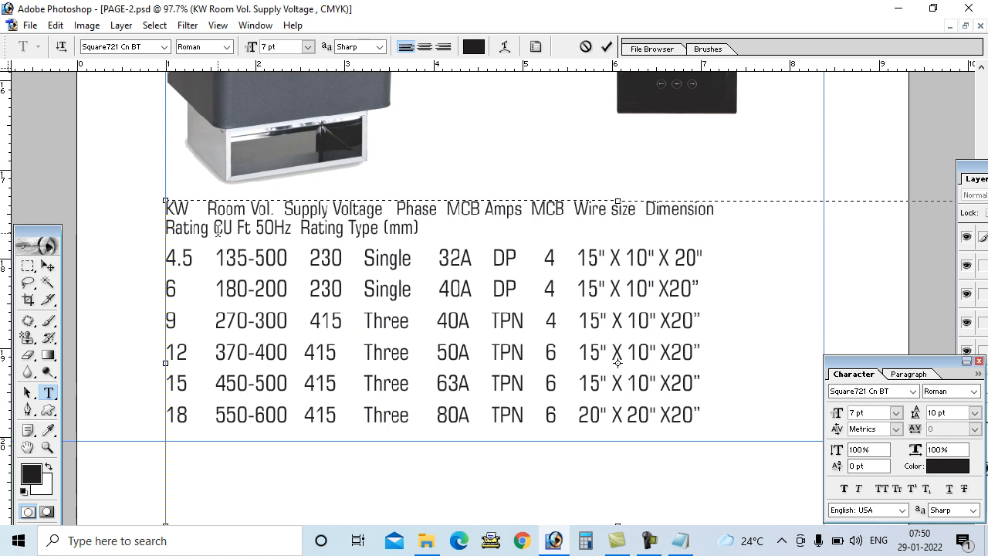
left_click(259, 228)
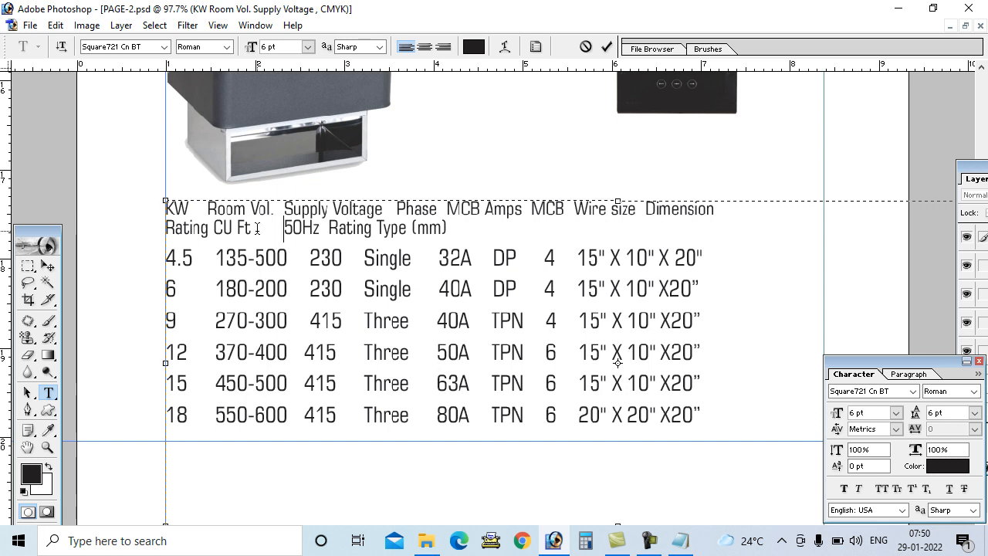
left_click(330, 229)
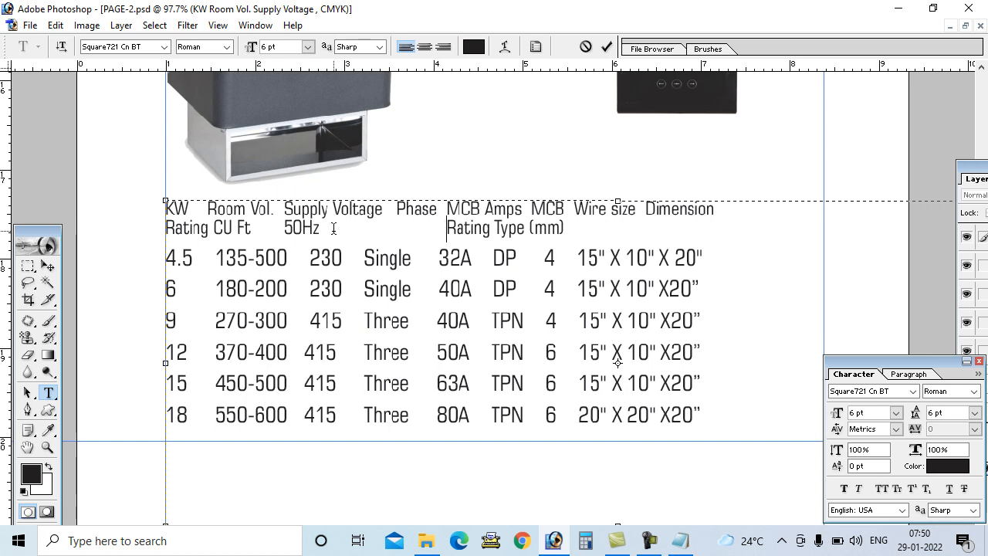
left_click(531, 228)
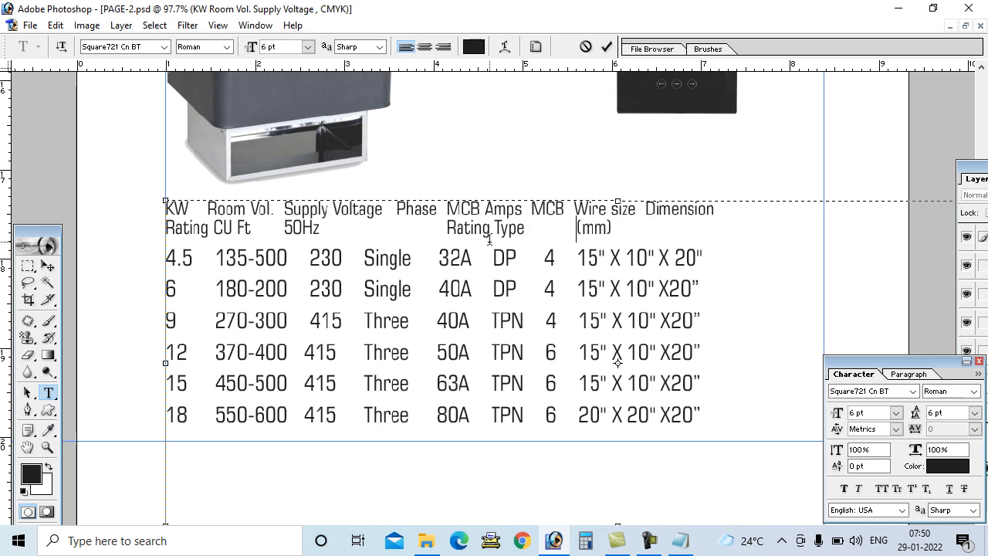
- Narrow the text box to the table's width, lower its top edge, and move the table to the middle between the vertical guides below the product images
key("ctrl+minus")
key("ctrl+minus")
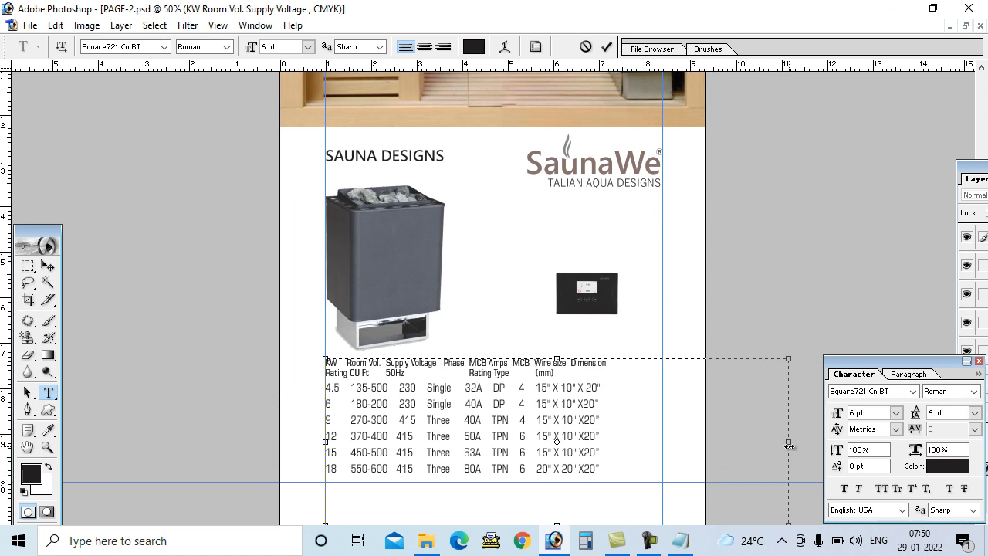
left_click_drag(788, 442, 620, 445)
left_click_drag(473, 359, 473, 434)
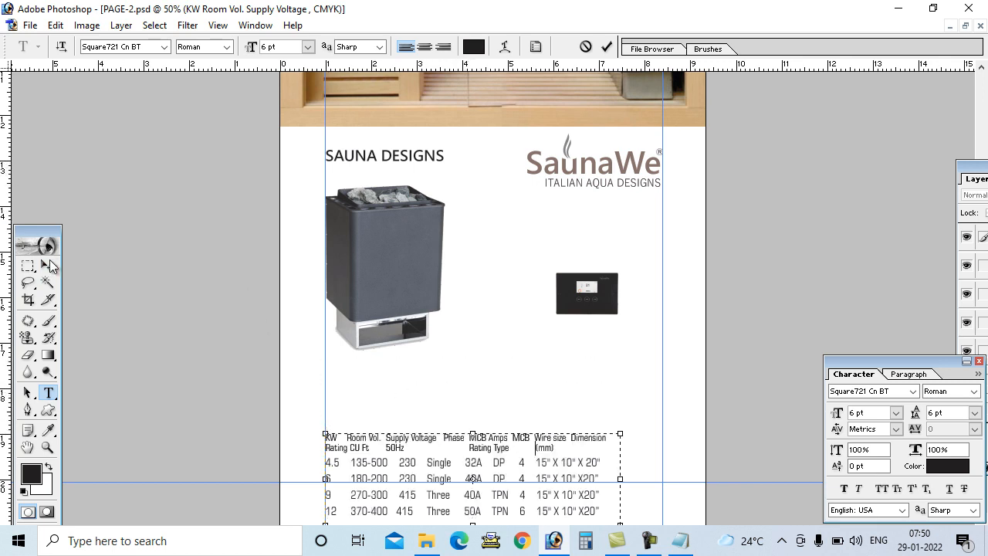
left_click(48, 266)
left_click_drag(409, 471, 438, 417)
key("Down")
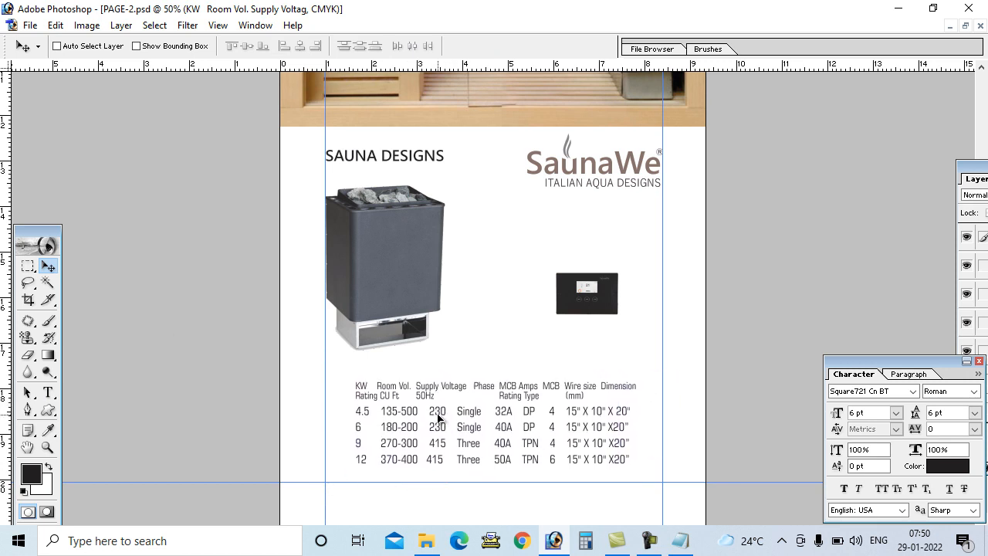
- Set the whole table's leading to 7 pt and nudge the table slightly up and to the right
left_click(953, 414)
key("Return")
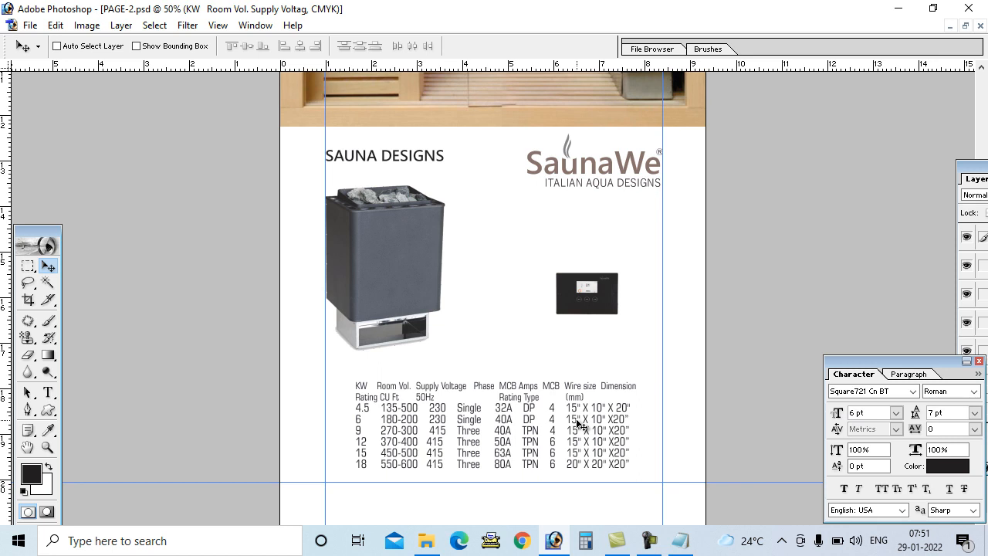
mouse_move(577, 422)
left_mouse_down()
mouse_move(572, 415)
mouse_move(572, 427)
left_mouse_up()
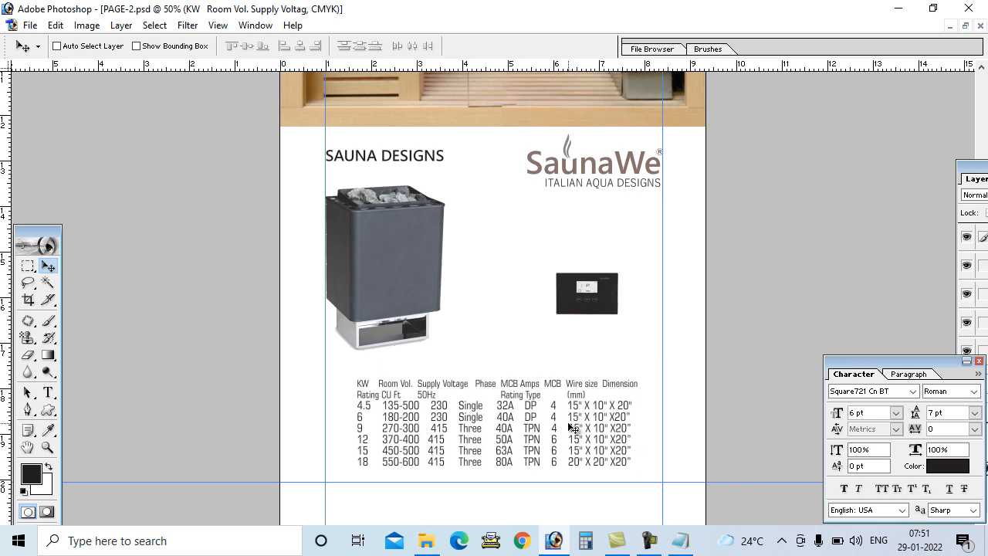
- Select the full-width rectangular strip around the table down to the page's bottom edge and add a new layer for it
key("ctrl+0")
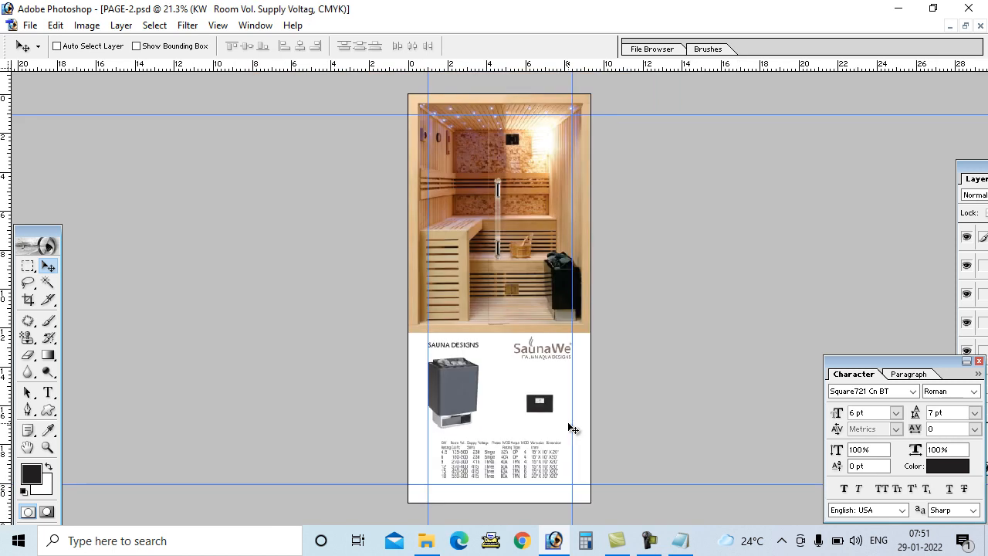
key("m")
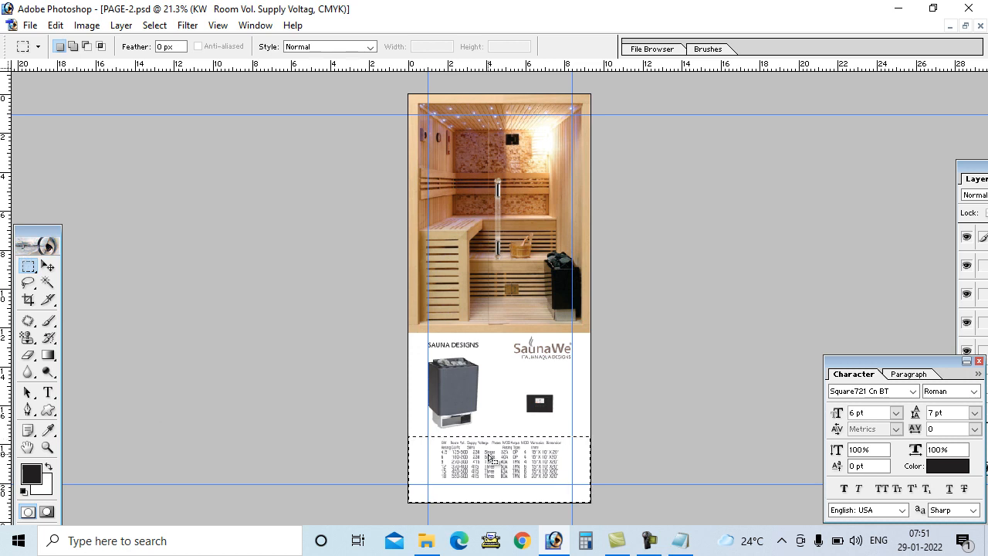
left_click_drag(967, 165, 855, 155)
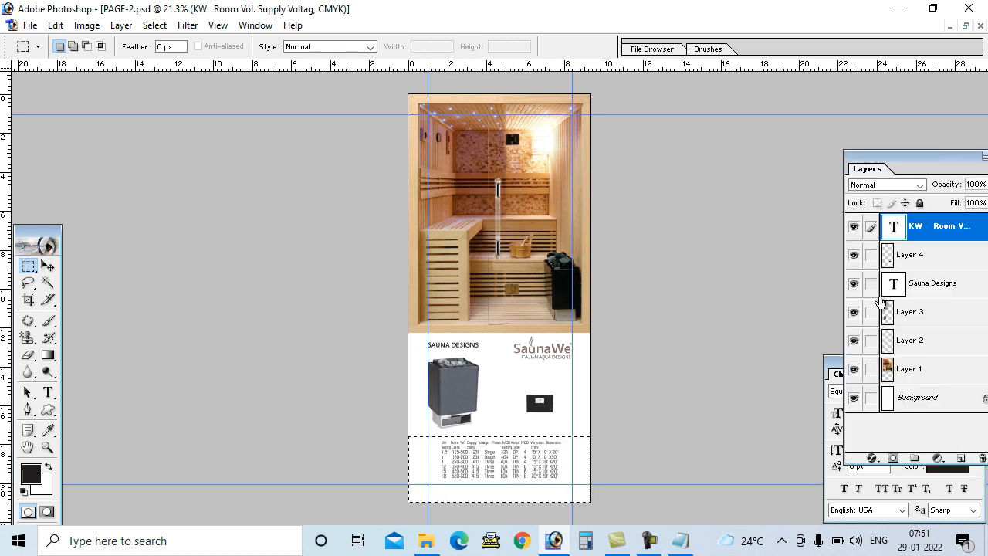
left_click(960, 458)
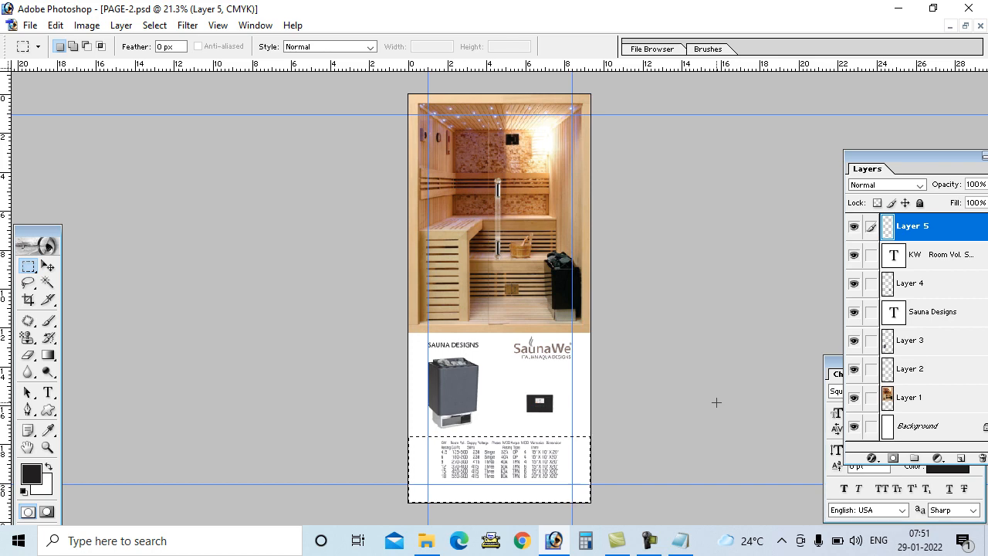
- Set the foreground colour to the light wood tone E0C199 sampled from the sauna photo's frame
left_click(31, 478)
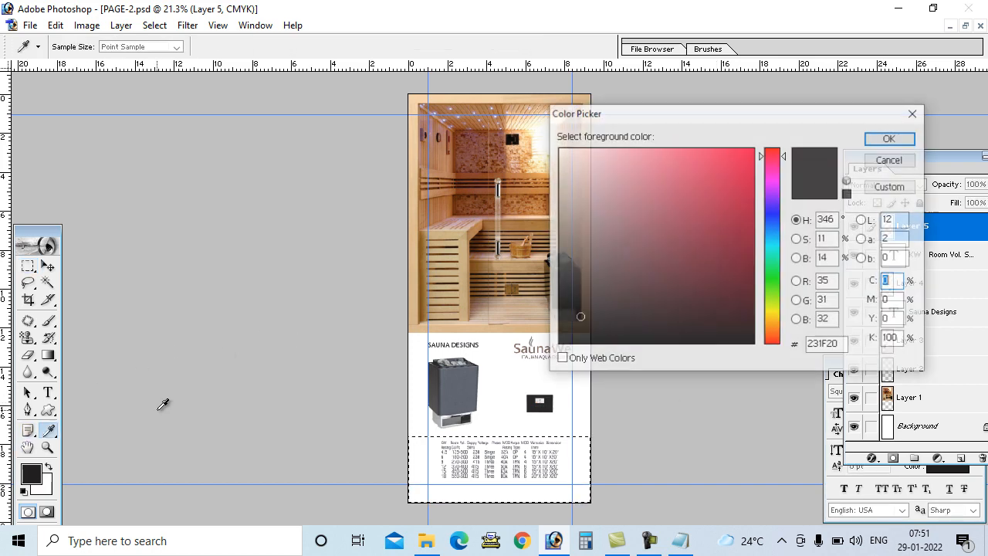
left_click_drag(564, 120, 663, 110)
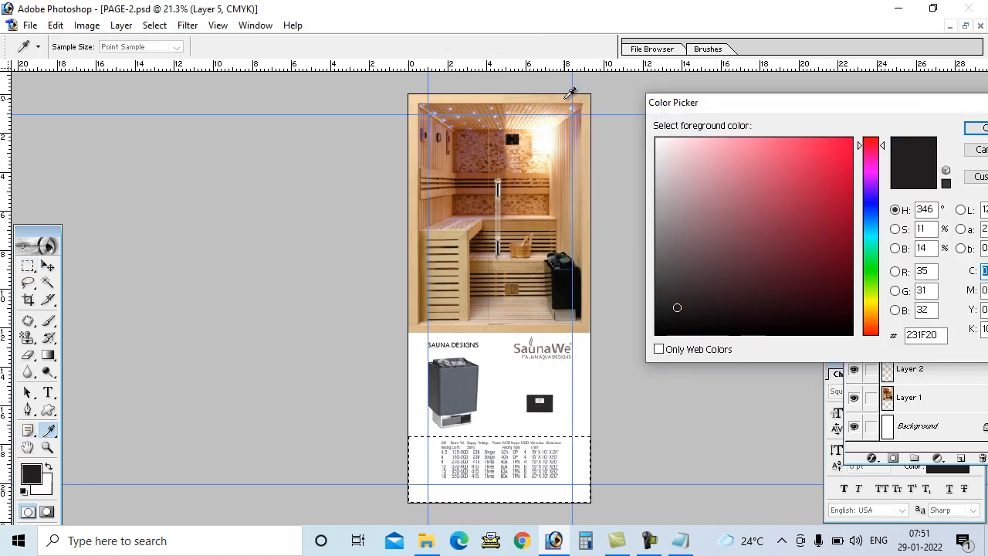
left_click(570, 97)
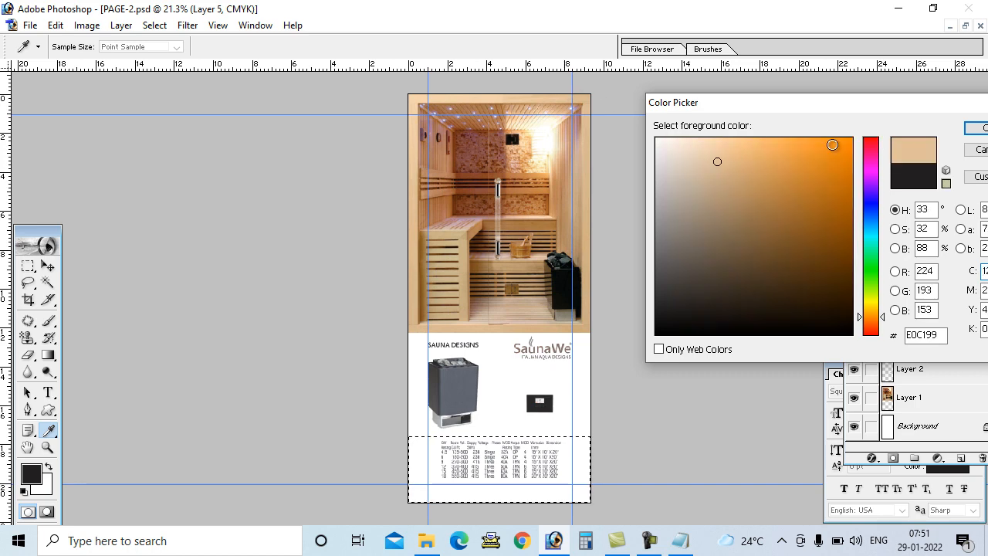
left_click(976, 128)
- Fill the selected strip with the foreground colour, deselect it, and place its layer below the table text layer
left_click(55, 25)
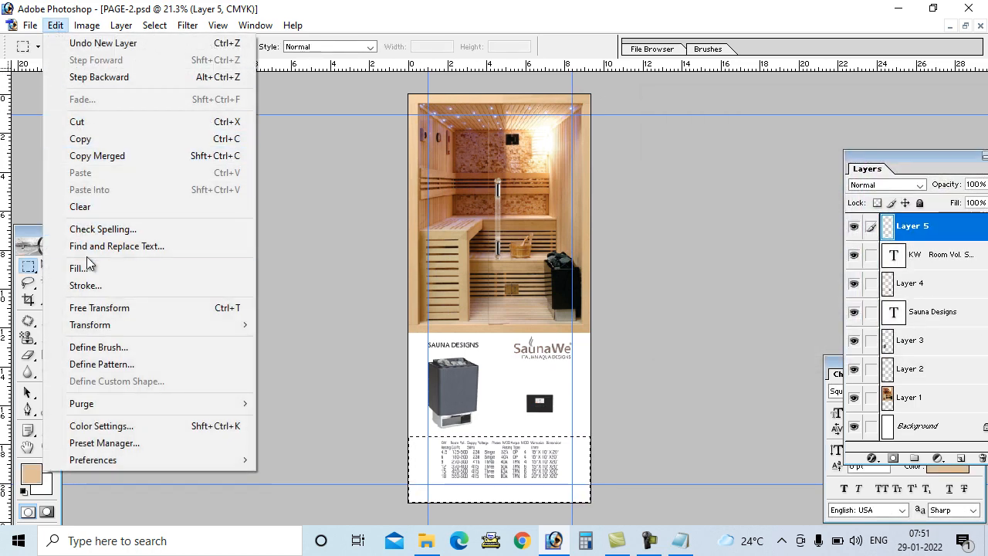
left_click(54, 265)
left_click(673, 267)
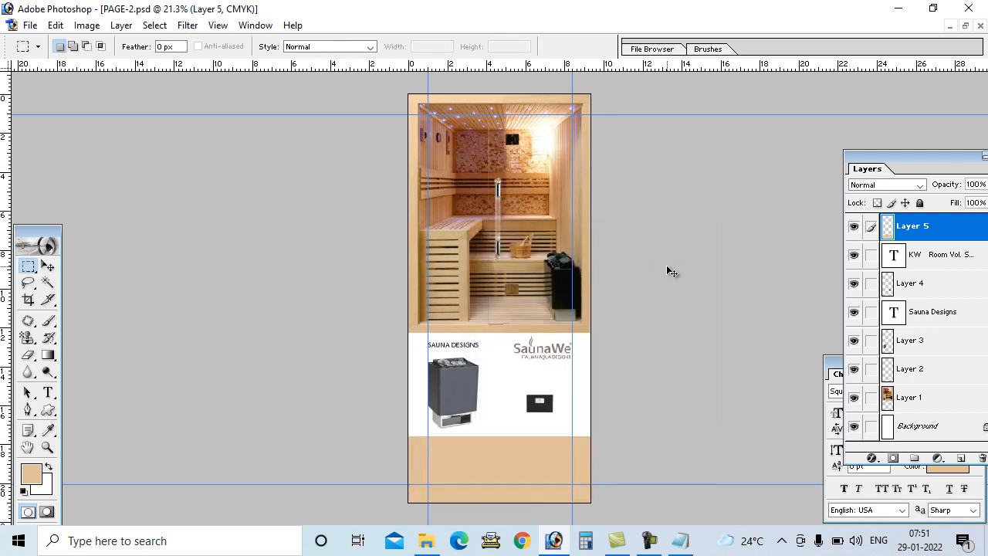
left_click_drag(820, 383, 792, 370)
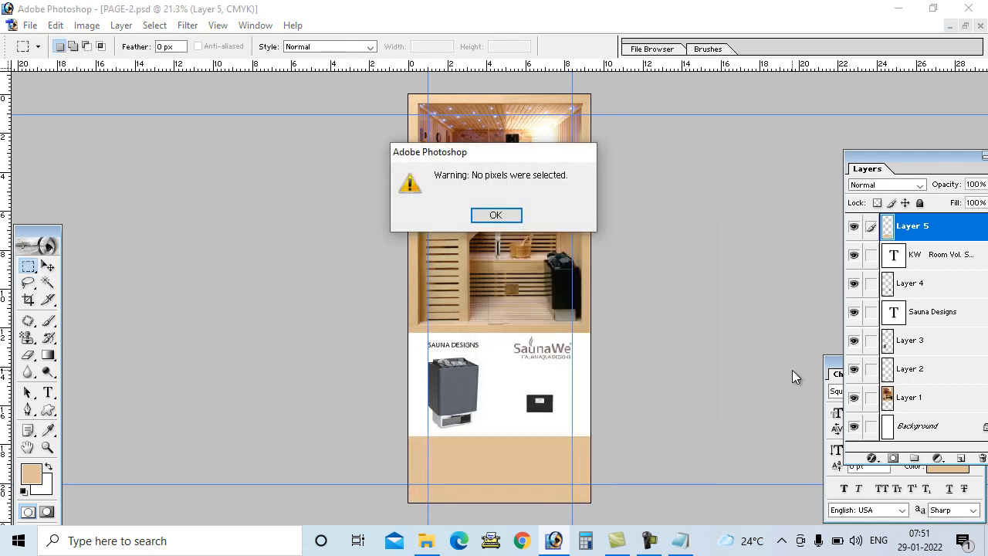
key("Return")
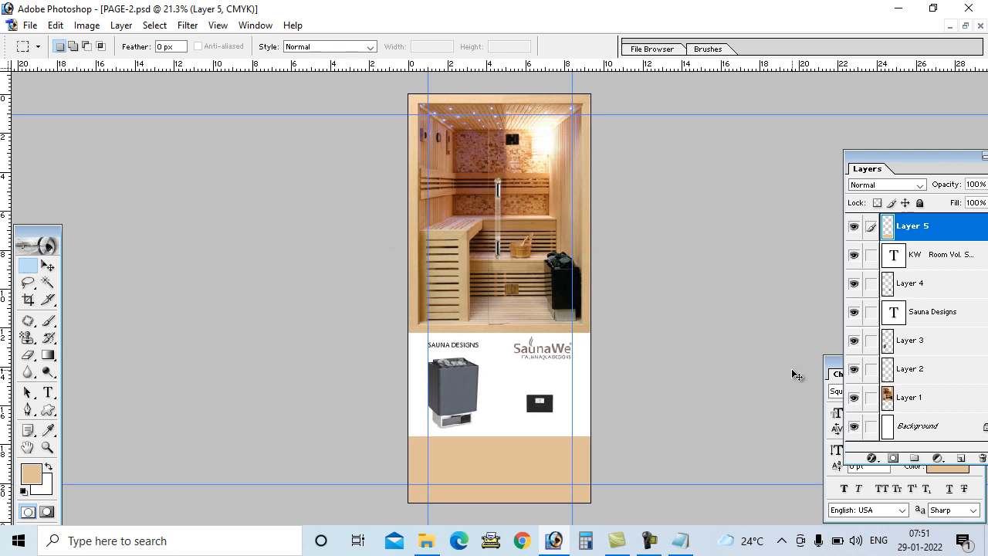
key("ctrl+bracketleft")
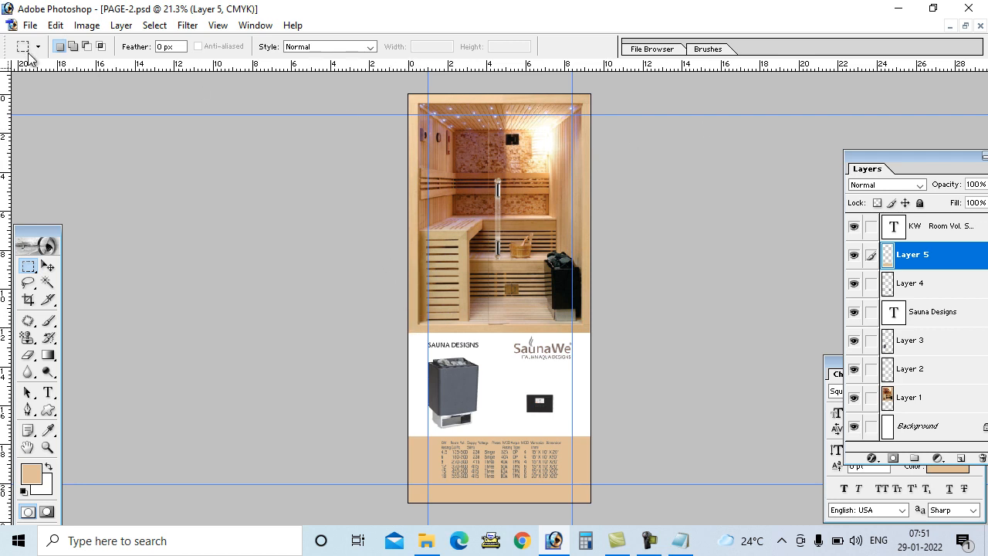
- Save the document as PAGE-3 in Photoshop format in the 3 fold brochure folder, and bring the Layers palette fully into view
left_click(32, 25)
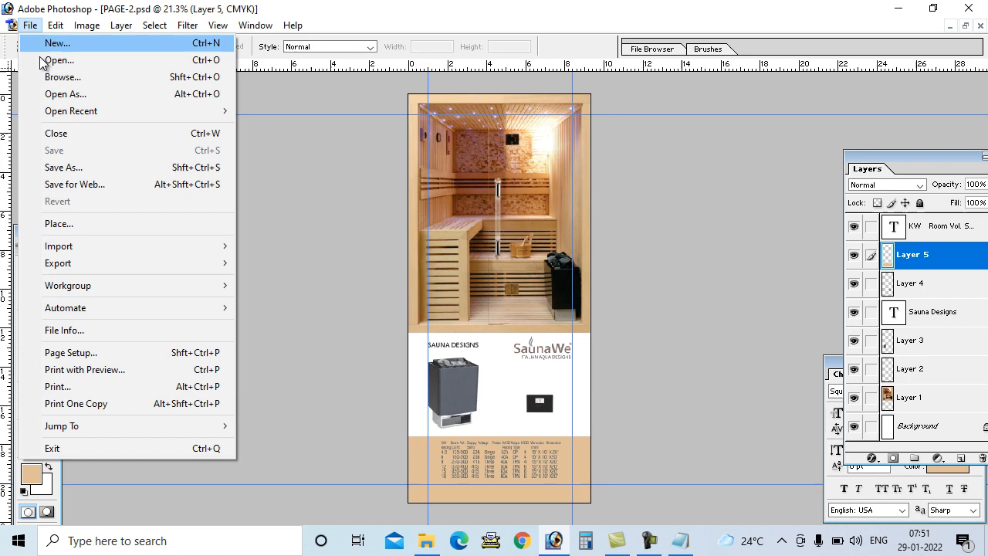
left_click(64, 167)
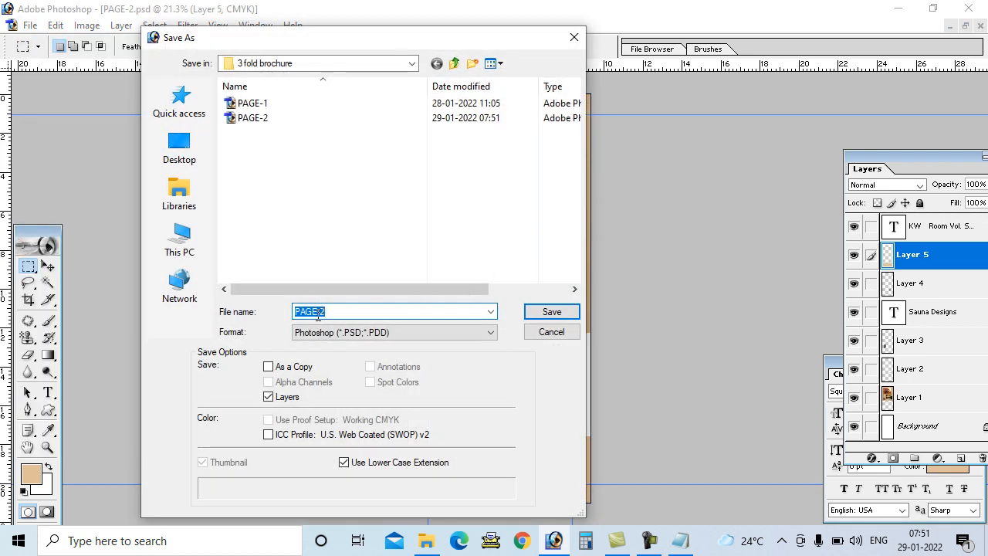
left_click_drag(322, 314, 387, 314)
type("3")
left_click(546, 314)
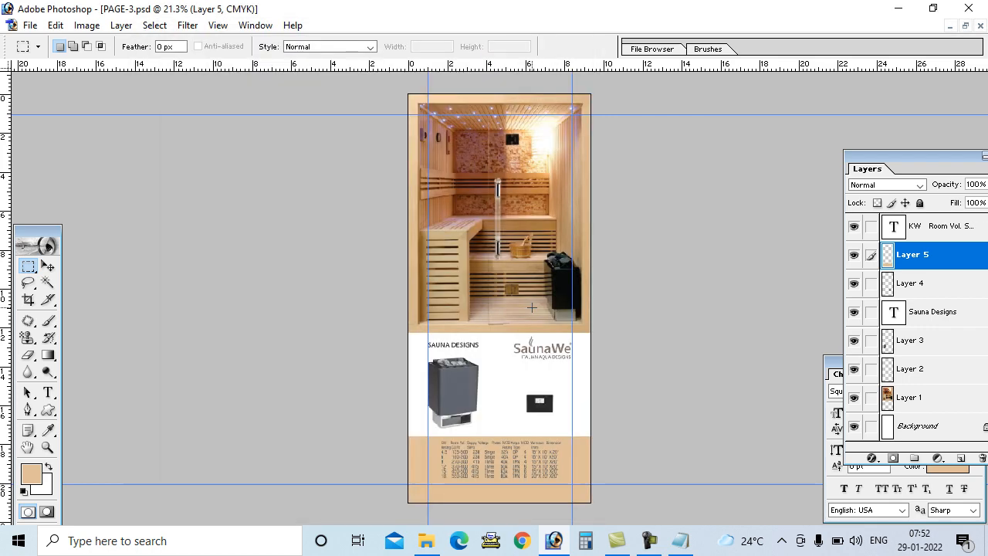
left_click_drag(915, 160, 772, 120)
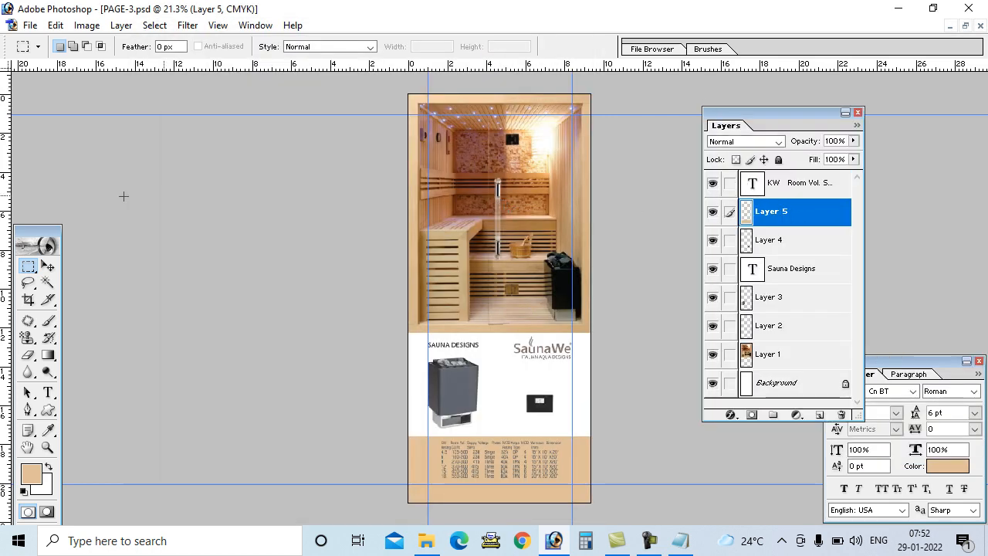
- Delete the layer holding the large sauna photo at the top of the page
left_click(47, 265)
right_click(522, 189)
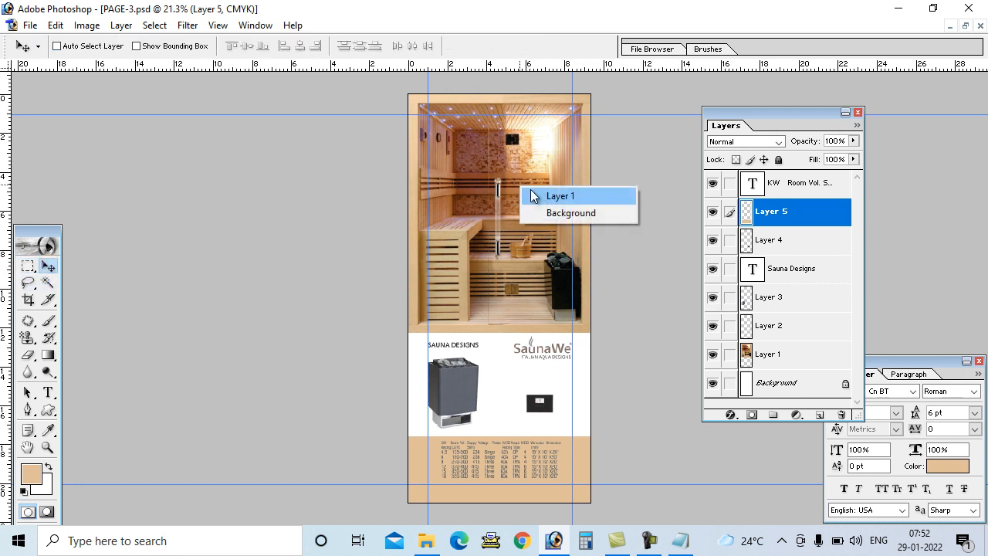
left_click(557, 196)
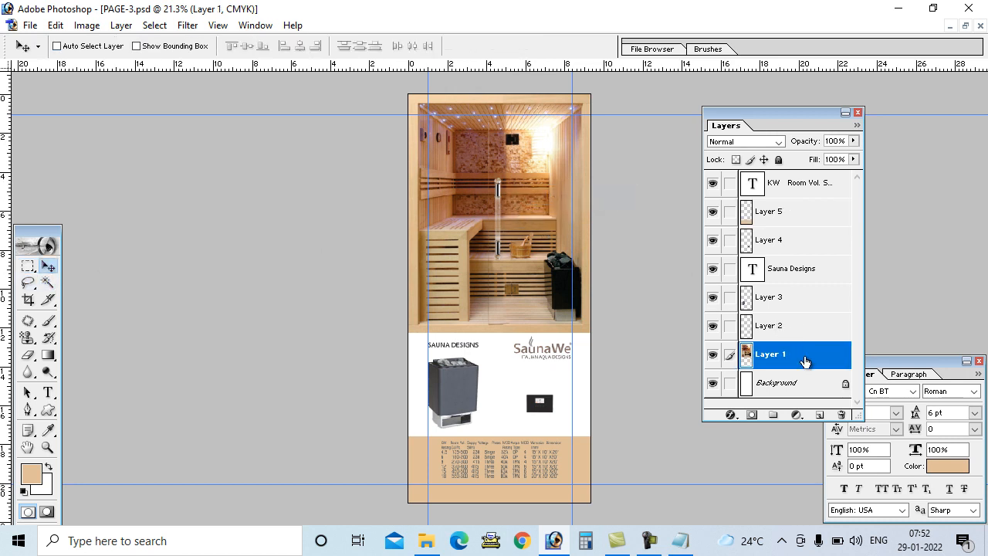
left_click_drag(804, 361, 842, 415)
- Delete the sauna heater picture's layer and the black control panel picture's layer
right_click(443, 395)
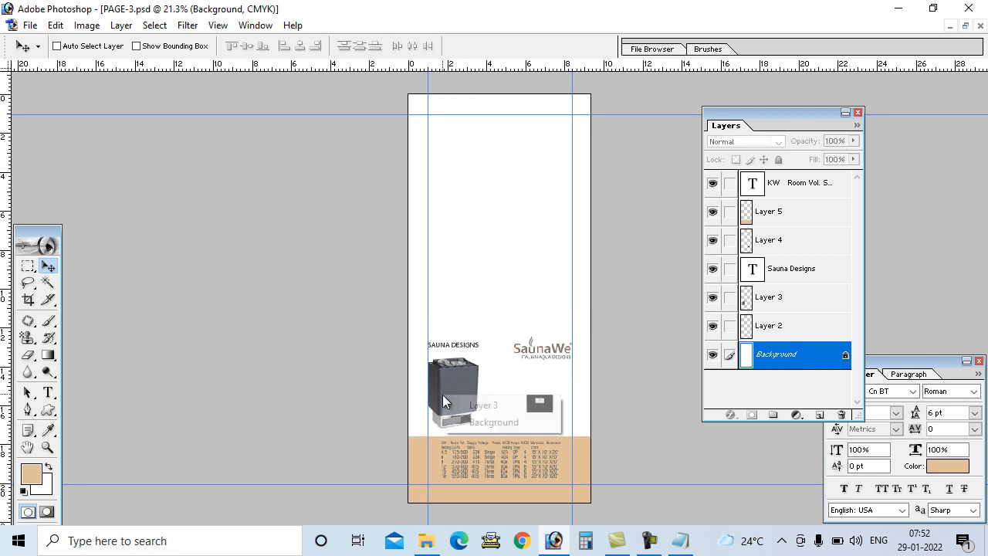
left_click(484, 406)
left_click_drag(805, 302, 841, 411)
right_click(542, 405)
left_click(559, 416)
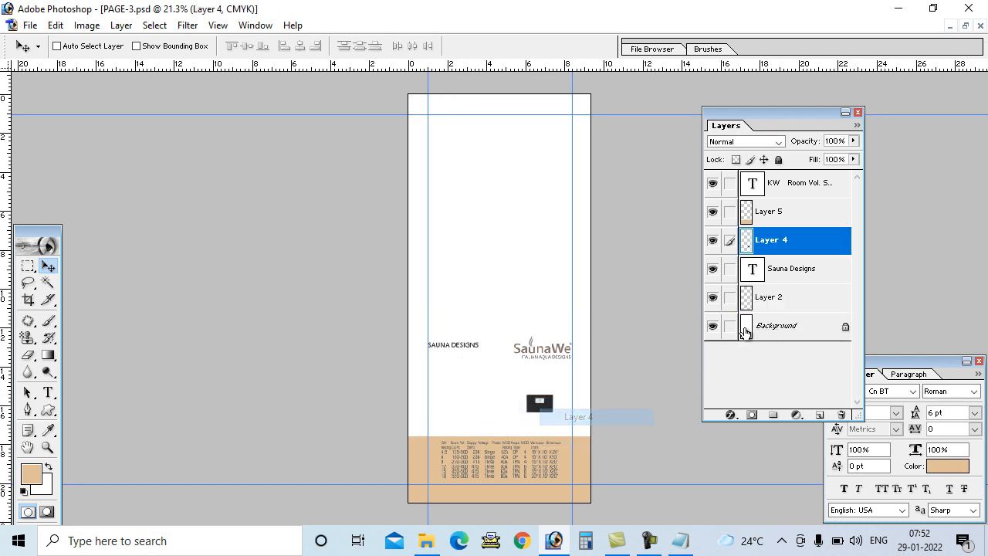
left_click_drag(807, 246, 842, 414)
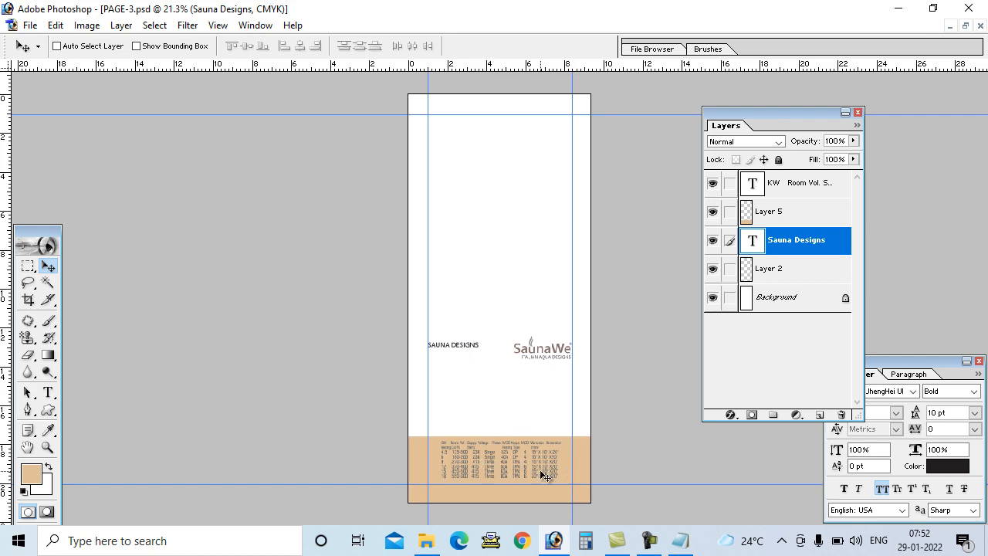
- Open the shower cabin photo "6 pages" from the pics folder inside Advaned Level
left_click(681, 542)
left_click(680, 542)
left_click(30, 25)
left_click(48, 60)
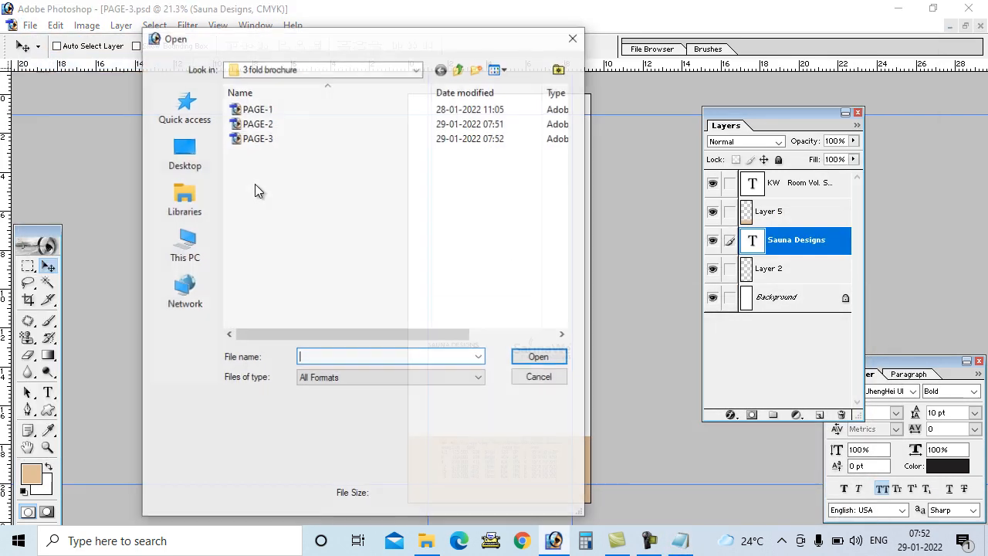
left_click(459, 70)
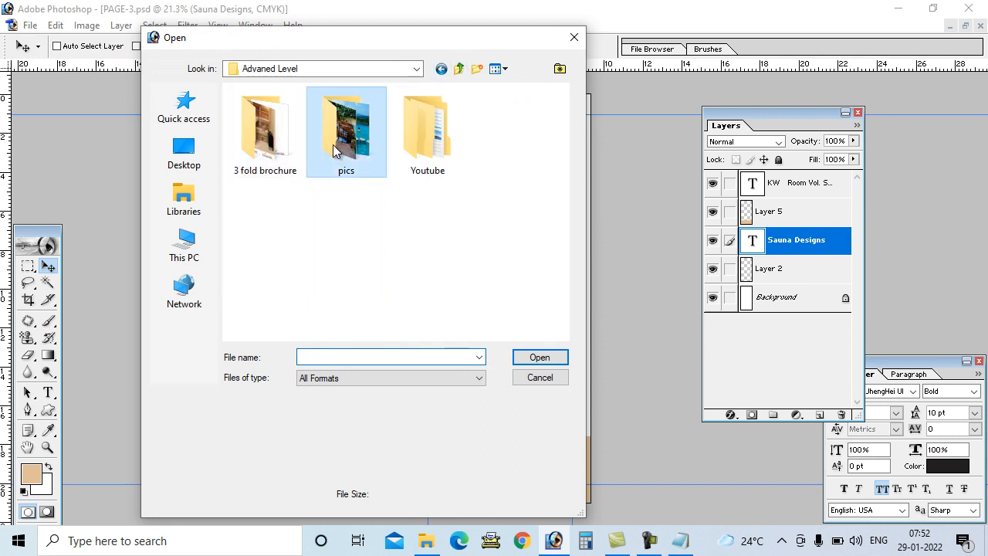
double_click(333, 145)
left_click(282, 241)
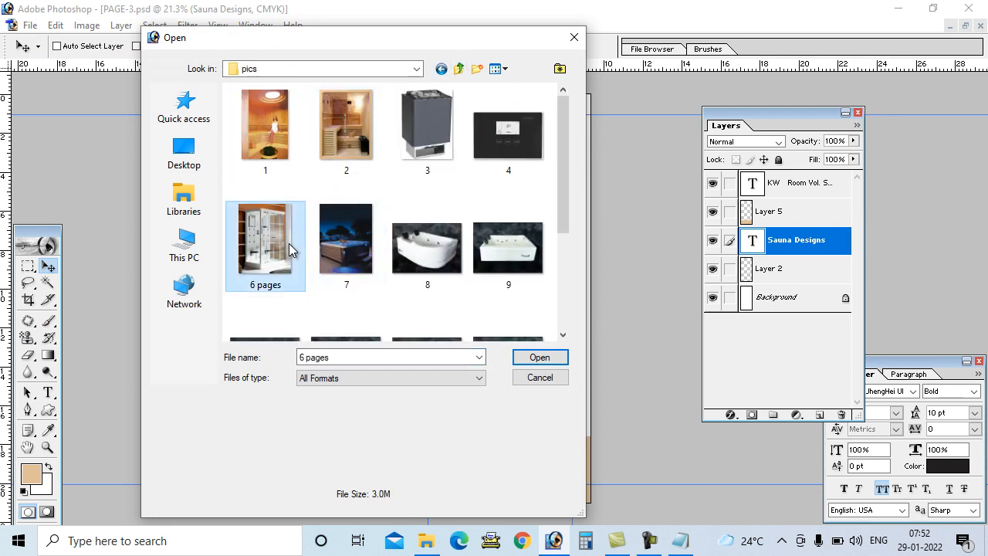
left_click(533, 356)
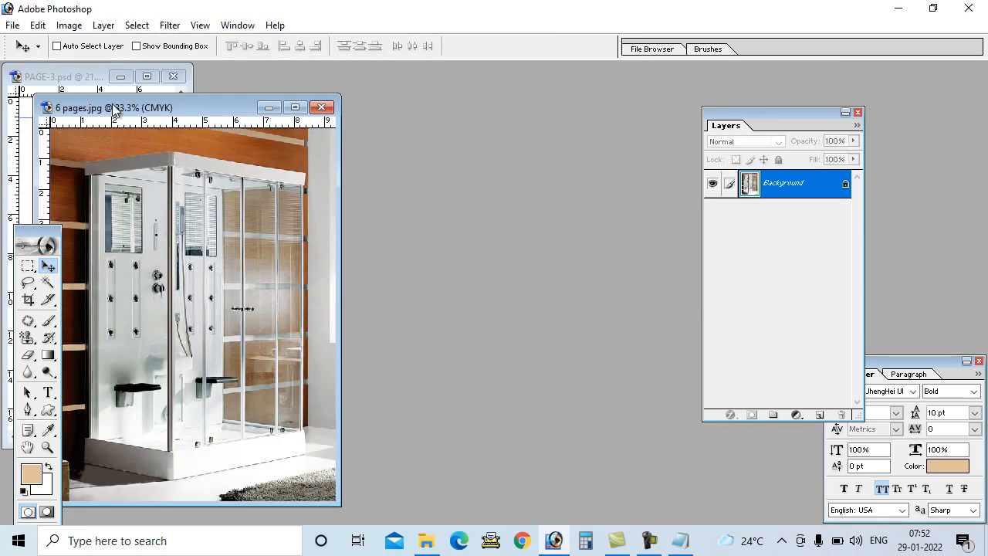
- Copy the shower cabin photo into PAGE-3 and align it with the page's top edge across the full width
left_click_drag(114, 106, 505, 127)
left_click_drag(515, 246, 136, 280)
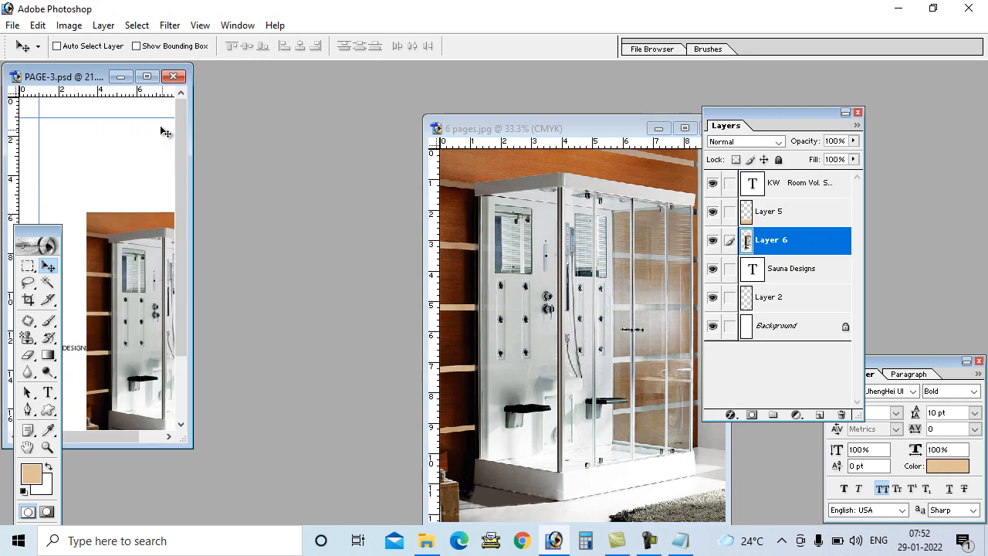
left_click(146, 76)
left_click_drag(497, 312, 502, 194)
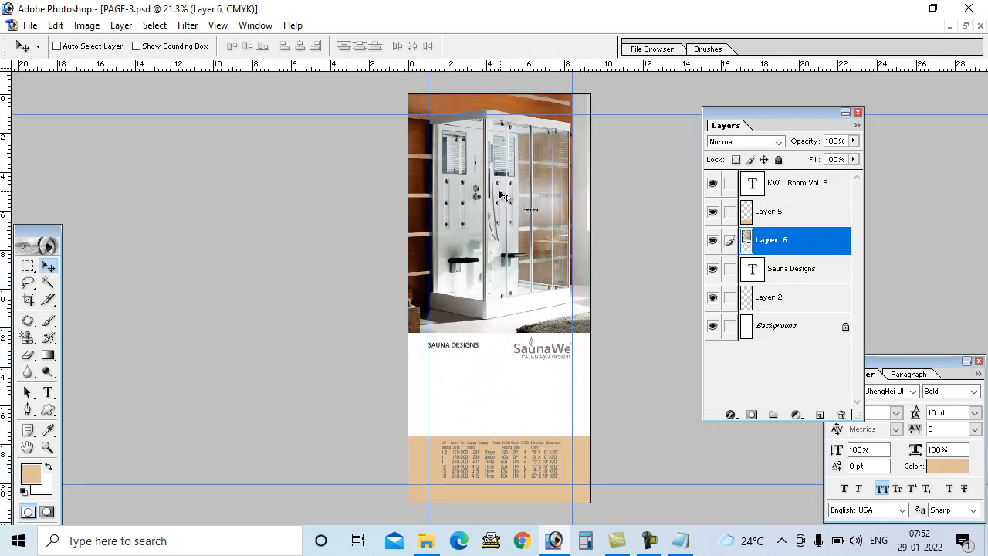
key("ctrl+t")
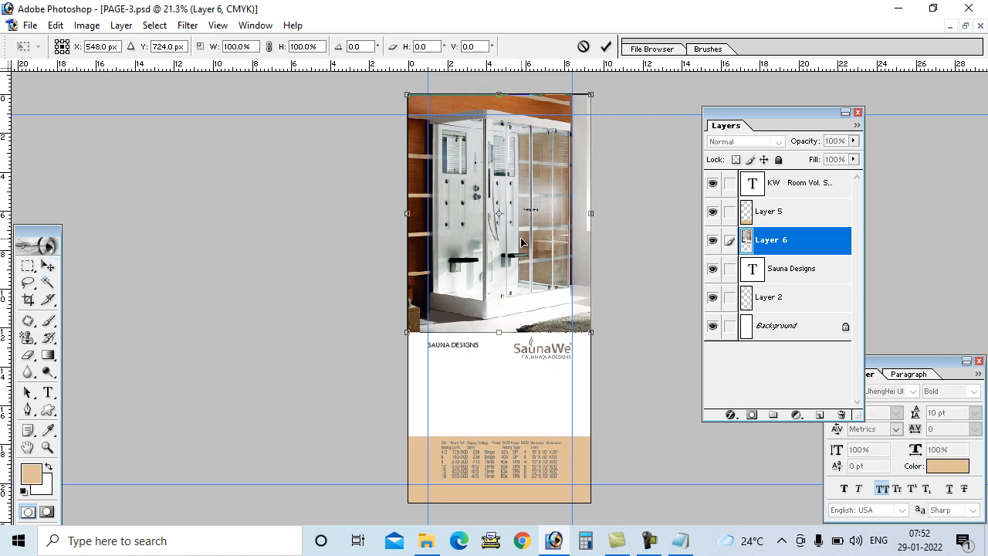
key("Return")
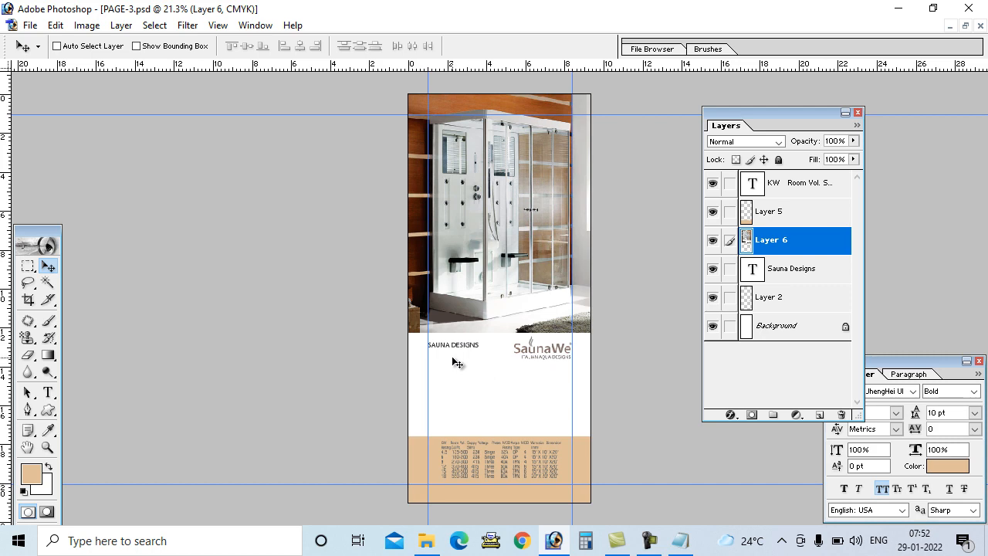
- Copy the page-3 heading "Steam Designs" from the matter text file in Notepad and return to Photoshop
key("z")
left_click_drag(404, 322, 621, 373)
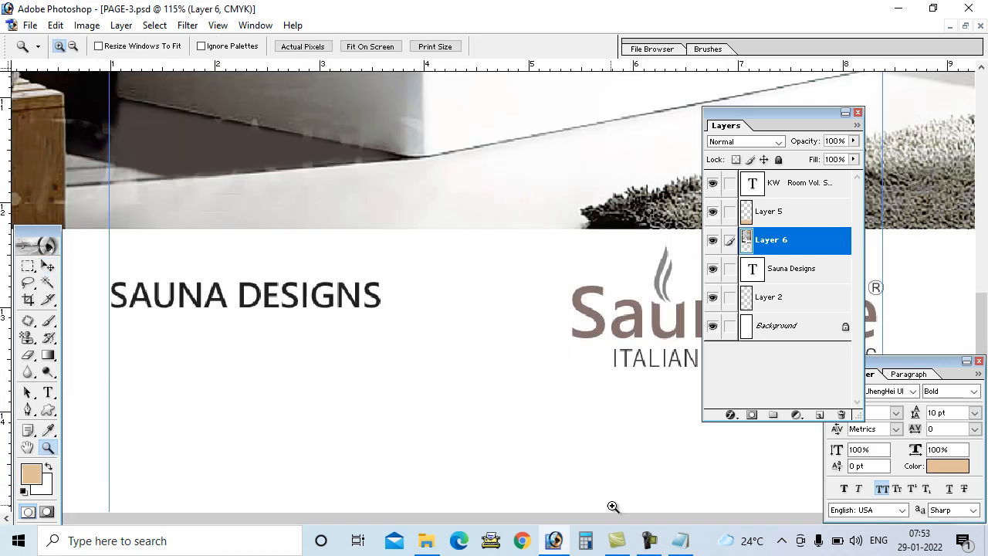
left_click(681, 542)
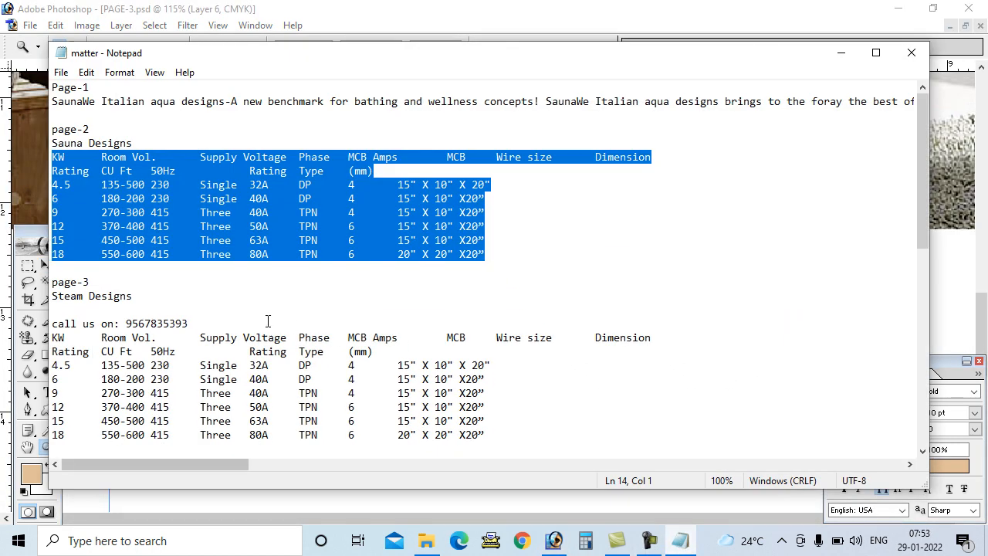
left_click_drag(144, 298, 47, 296)
key("ctrl+c")
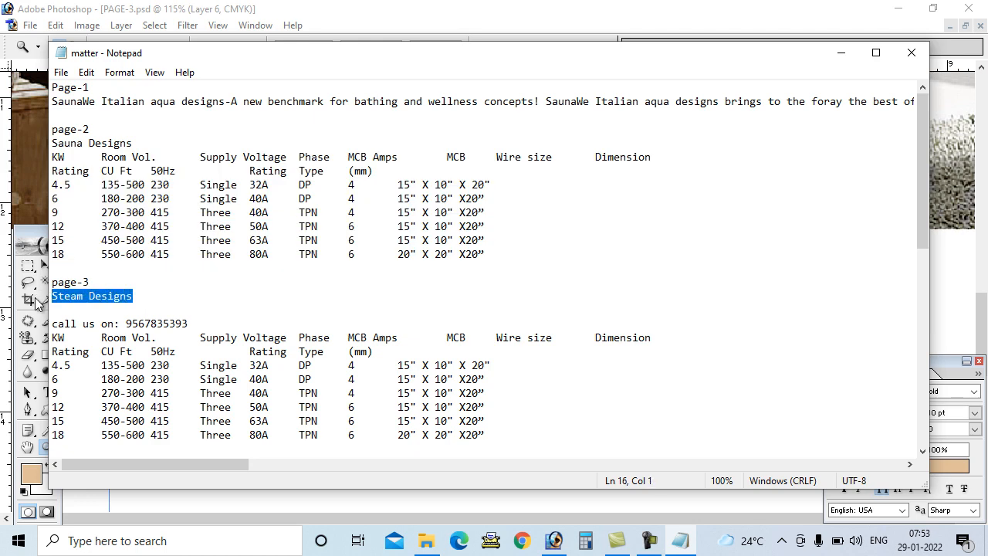
left_click(841, 53)
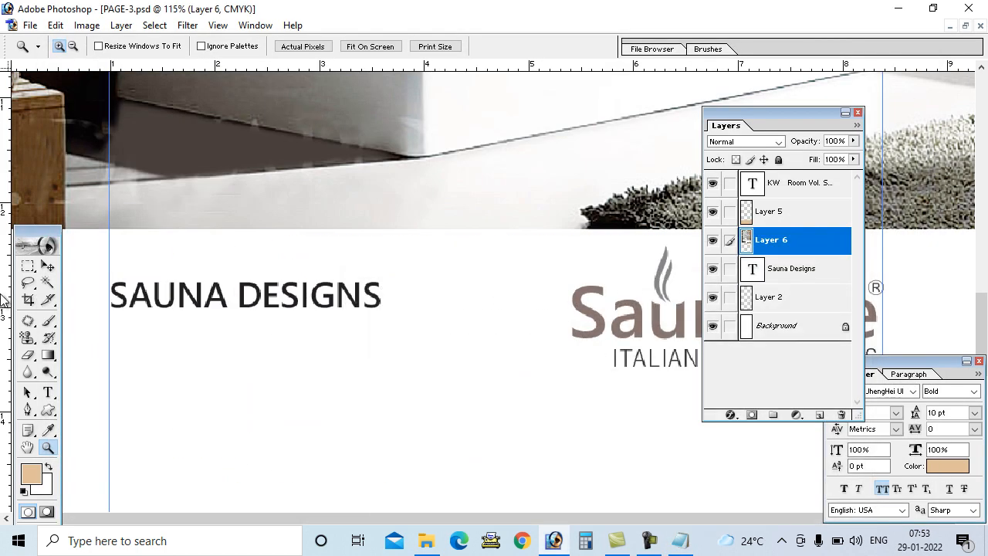
- Replace the "Sauna Designs" heading text with the copied "Steam Designs" and commit the edit
left_click(47, 393)
triple_click(159, 309)
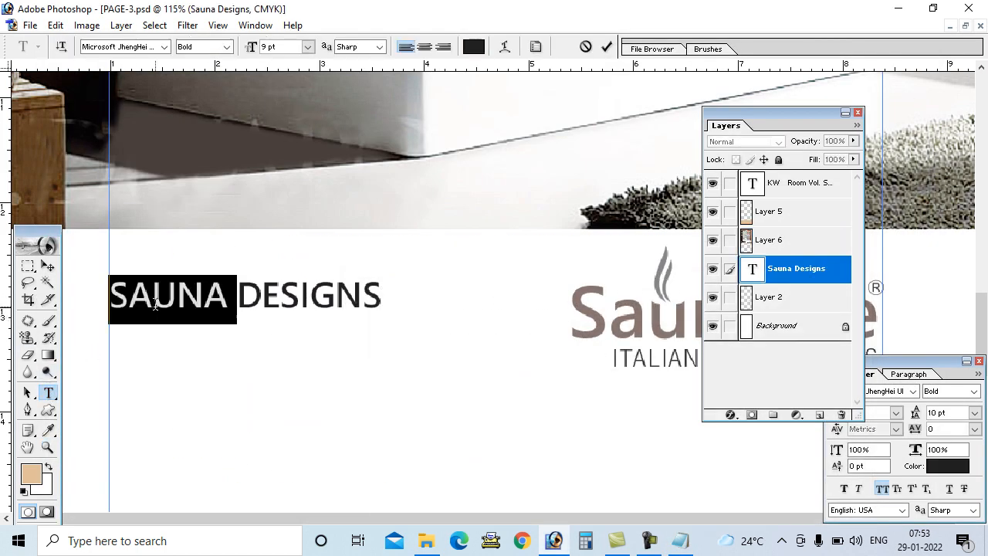
key("ctrl+v")
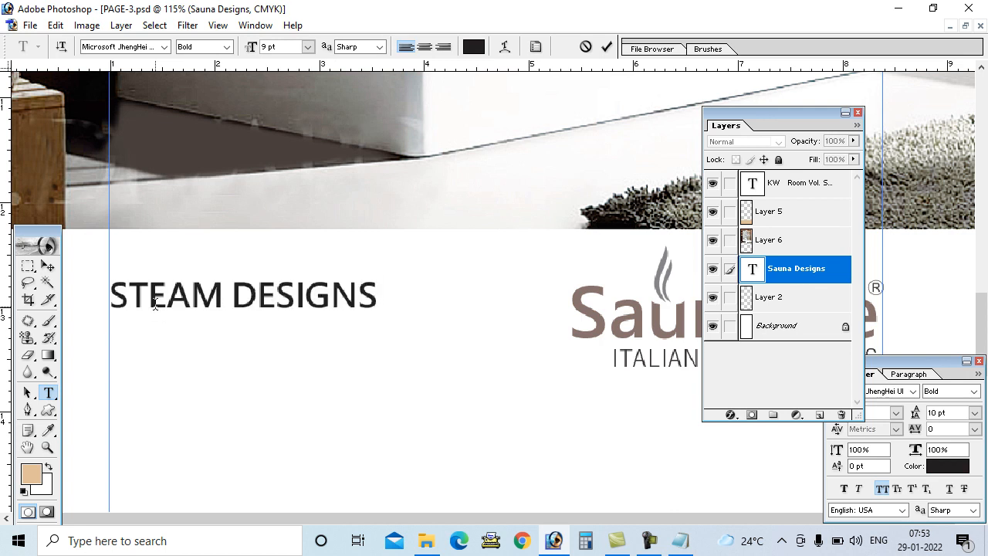
key("ctrl+Return")
key("ctrl+0")
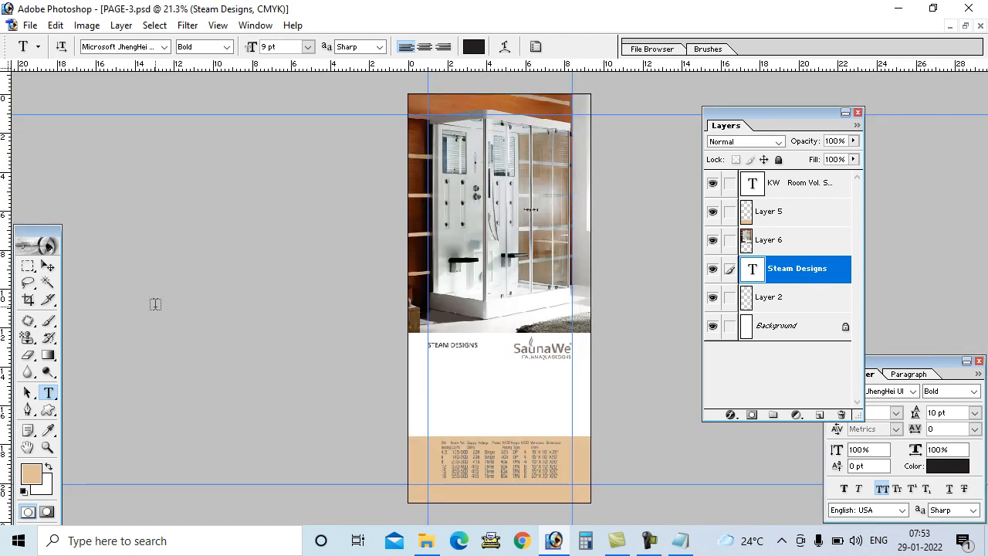
- Look through the pictures in the pics folder for a product image to place below the heading
left_click(48, 266)
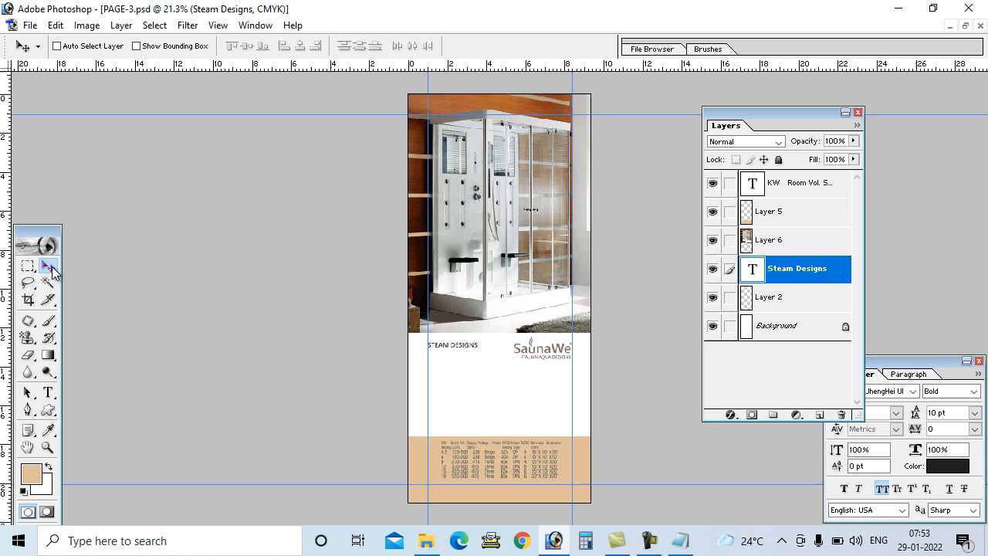
left_click(30, 25)
left_click(51, 63)
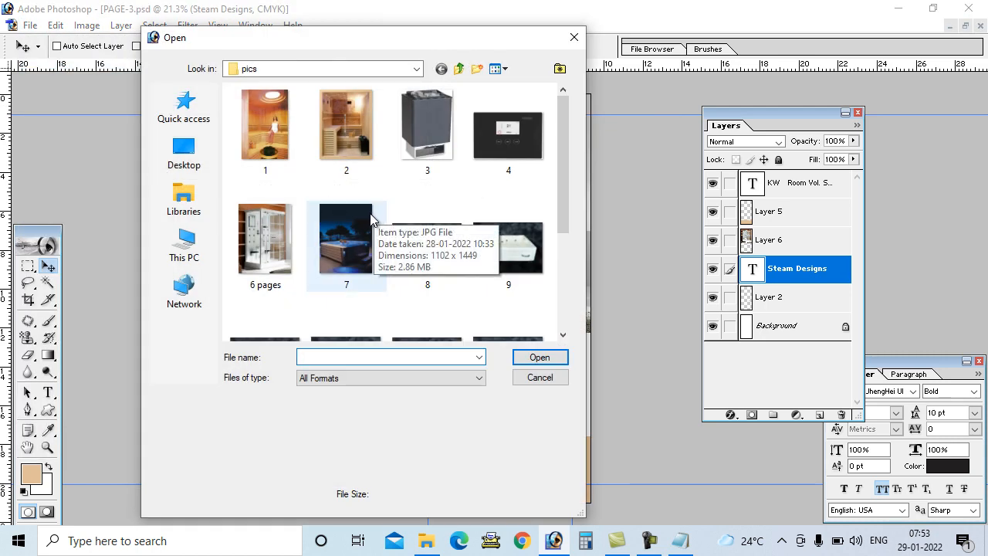
scroll(515, 226, "down", 3)
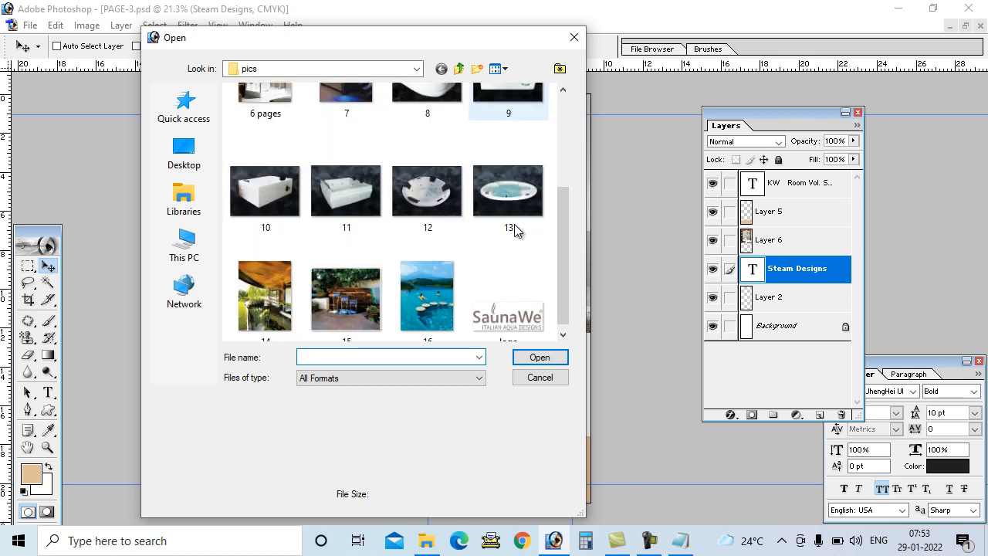
scroll(515, 224, "up", 3)
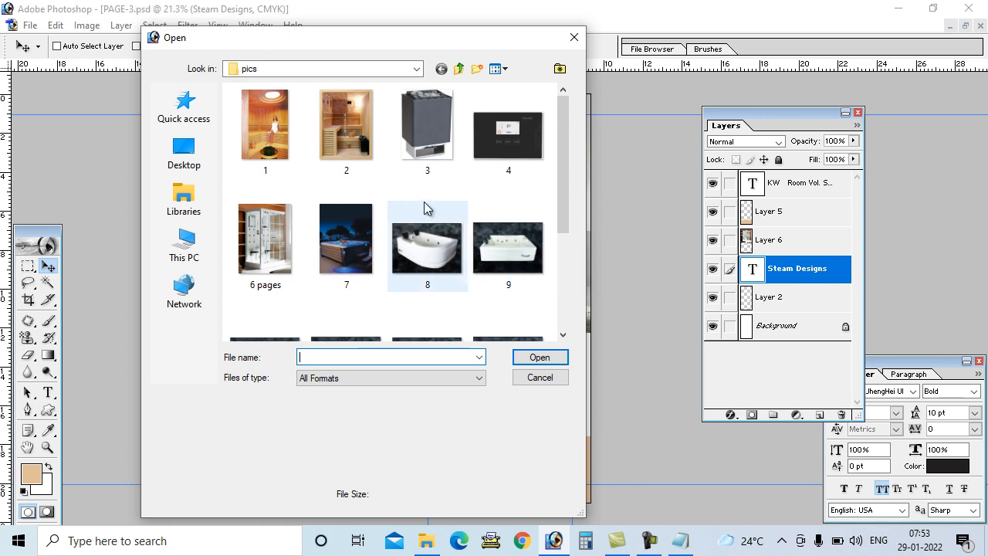
scroll(424, 207, "down", 3)
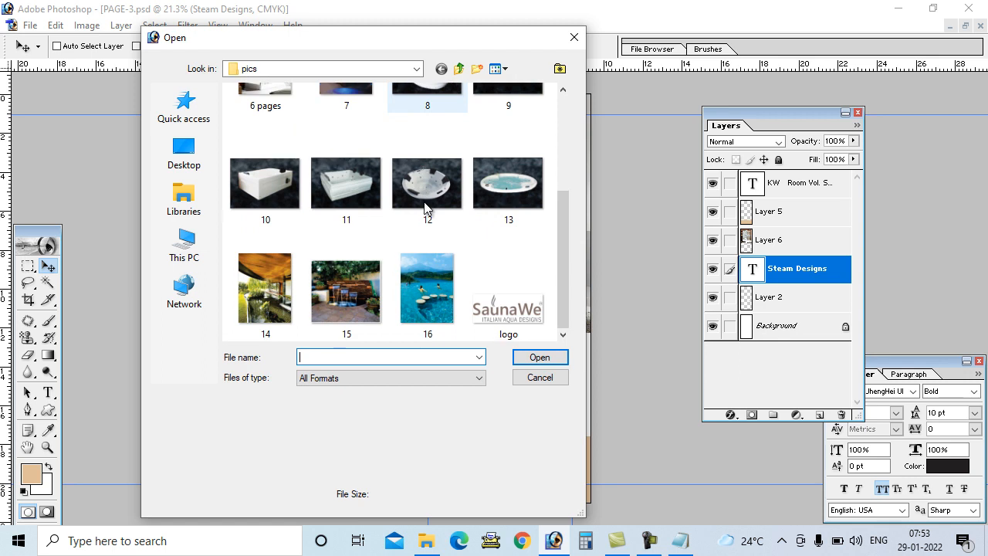
scroll(425, 207, "up", 3)
scroll(426, 207, "down", 3)
scroll(430, 209, "up", 3)
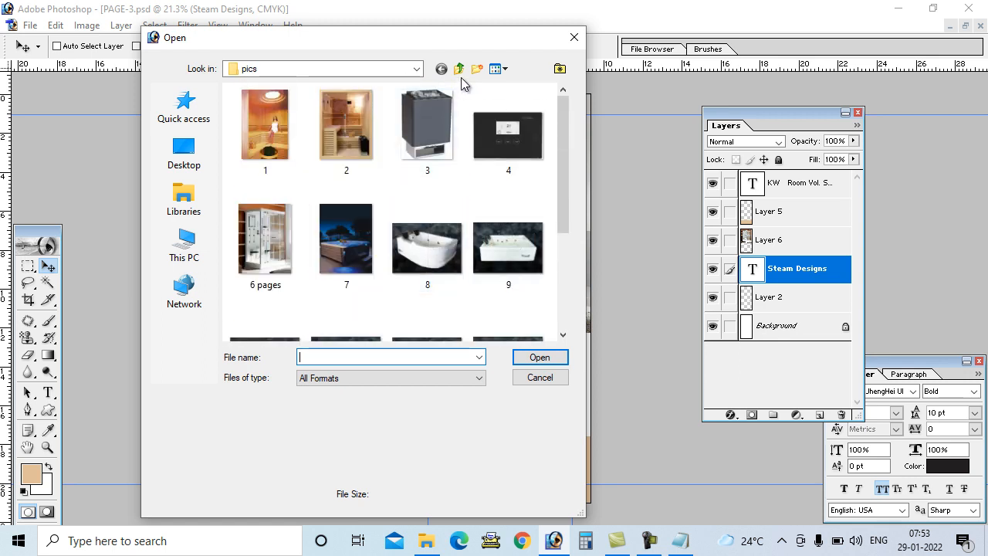
scroll(439, 155, "down", 3)
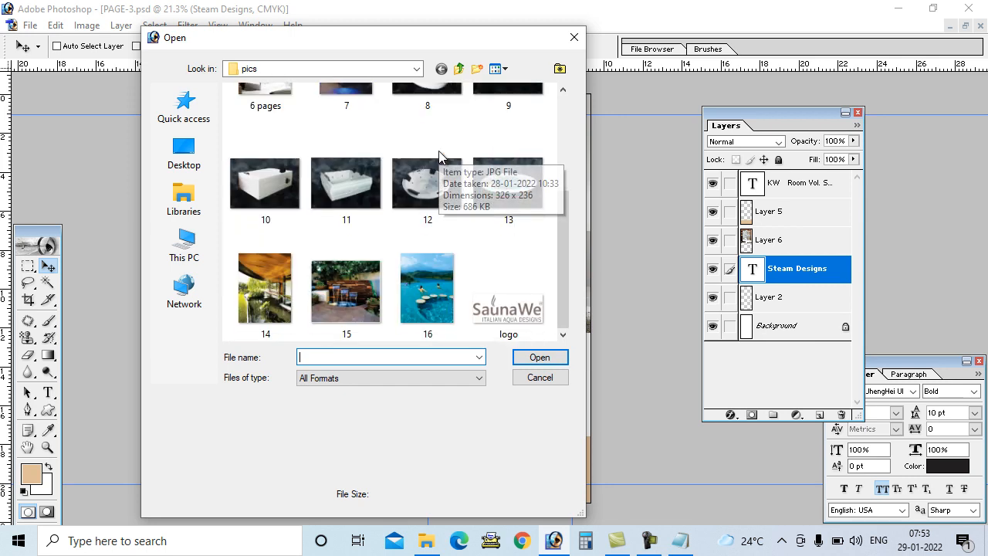
- Check the 3 fold brochure folder, return to pics and open bathtub picture 8
left_click(459, 69)
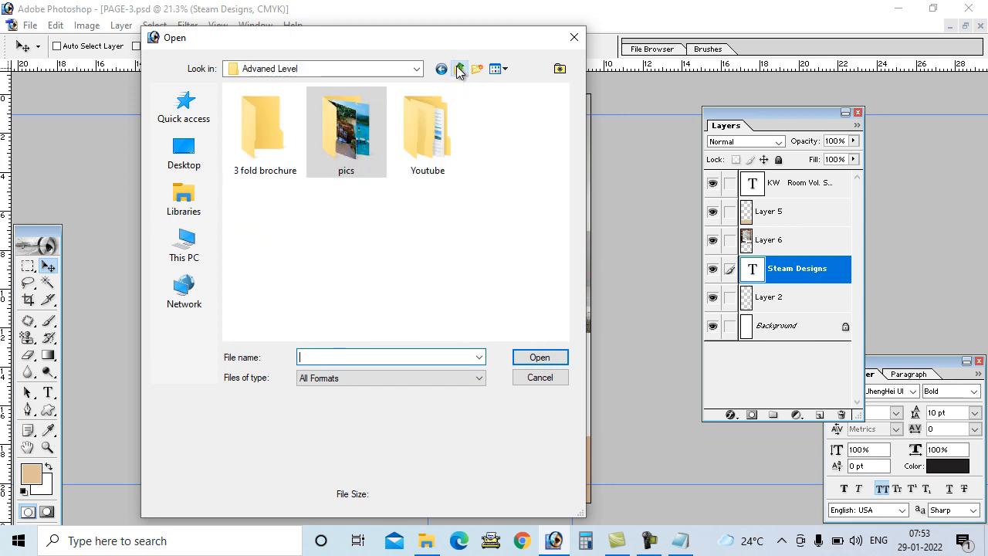
double_click(288, 139)
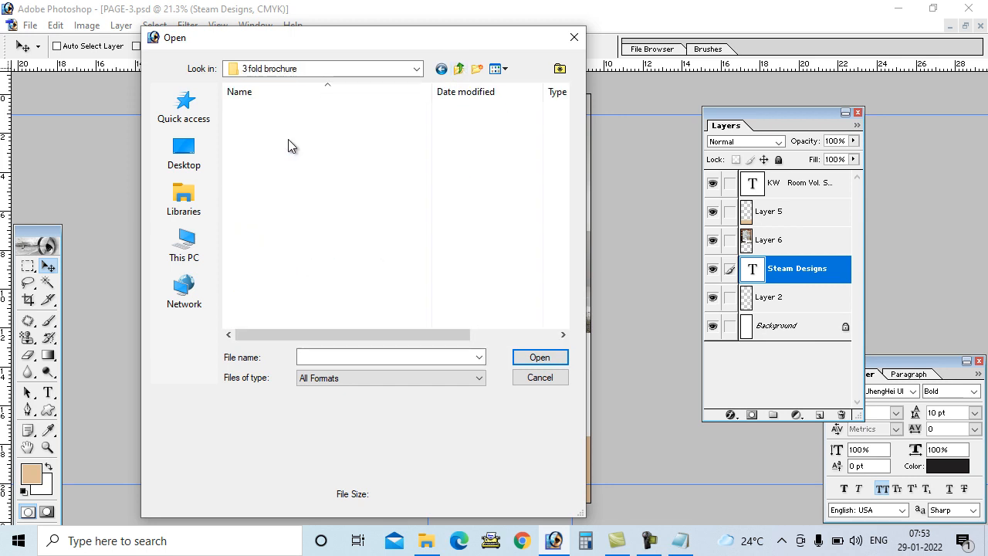
left_click(459, 69)
double_click(351, 127)
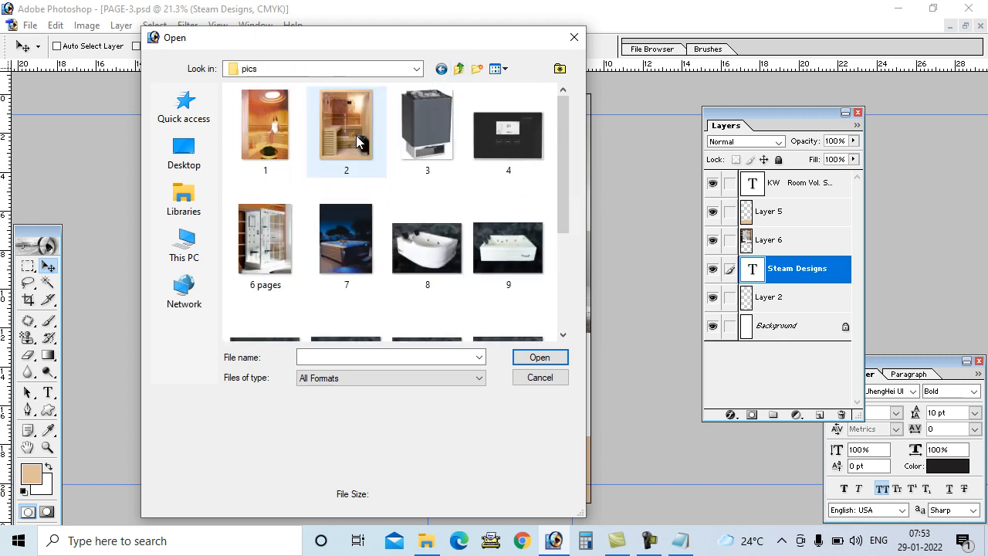
left_click(419, 257)
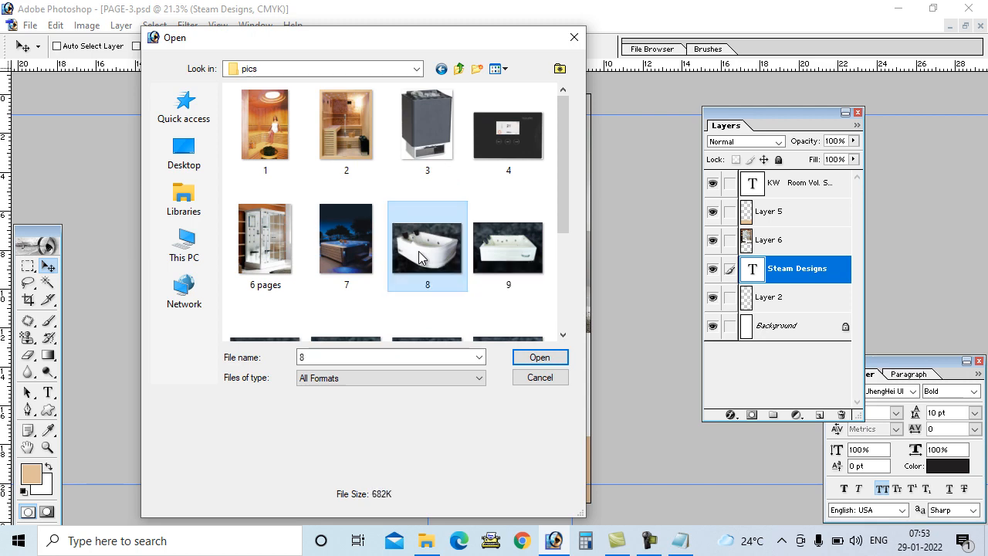
left_click(539, 357)
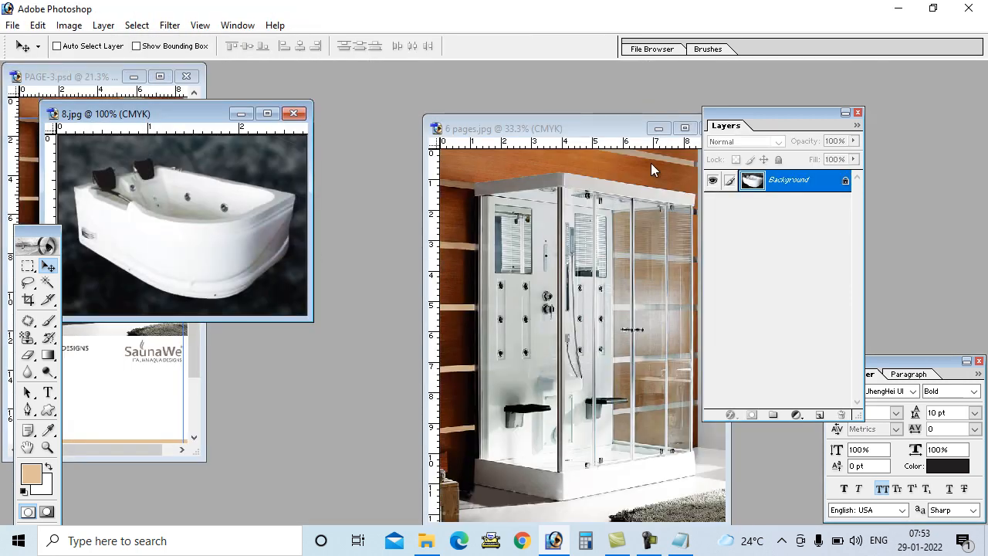
- Copy the bathtub picture into PAGE-3 and close both source images, "6 pages" and 8
left_click(584, 128)
left_click_drag(610, 131, 553, 132)
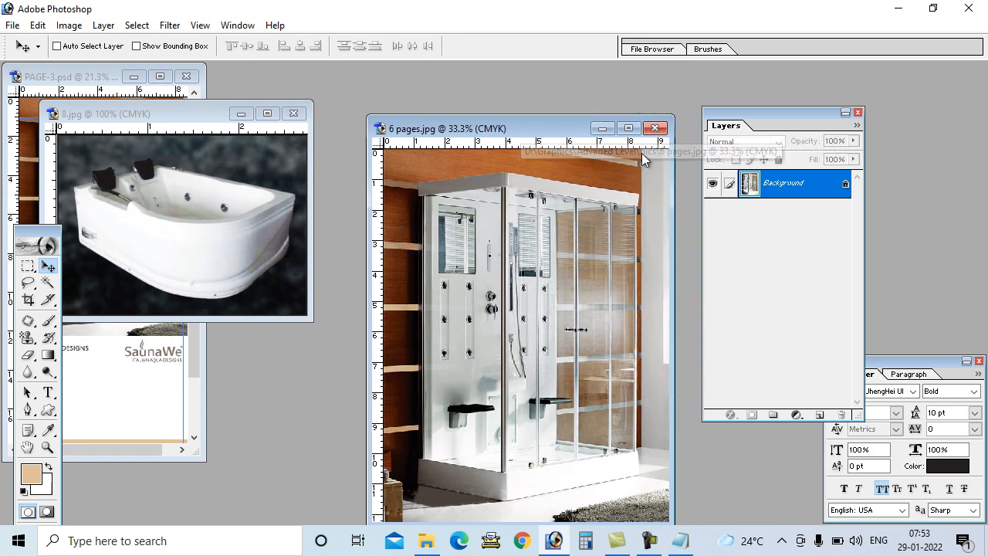
left_click(655, 127)
left_click_drag(181, 209, 143, 402)
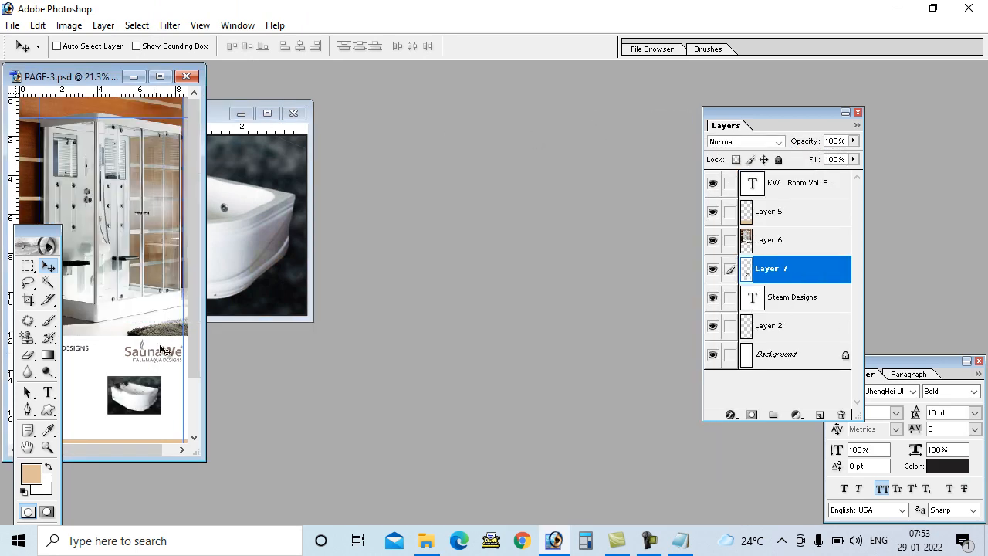
left_click(293, 112)
left_click(160, 77)
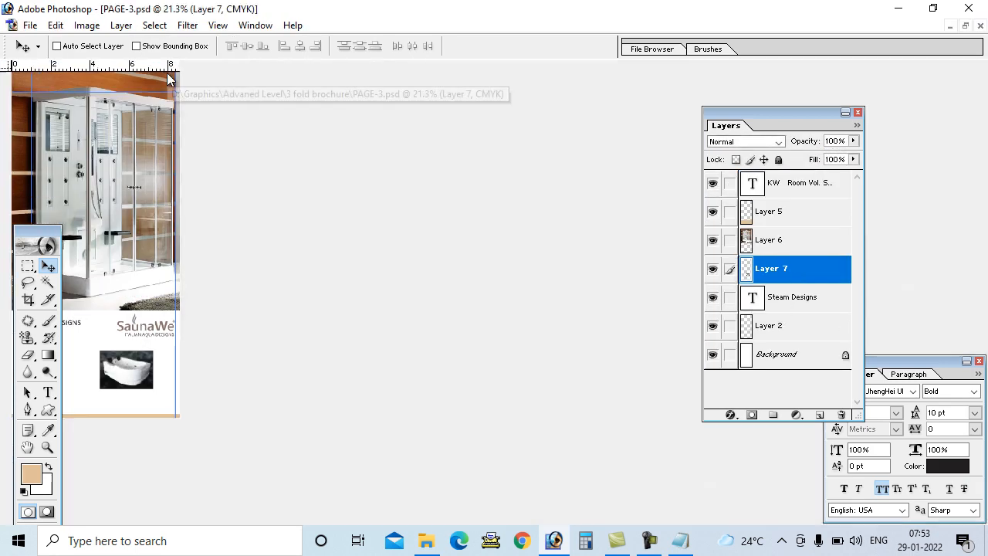
- Enlarge the bathtub picture and centre it in the white area between the heading and the tan strip
mouse_move(525, 409)
left_mouse_down()
mouse_move(465, 402)
mouse_move(536, 440)
mouse_move(516, 400)
left_mouse_up()
key("ctrl+t")
key("Return")
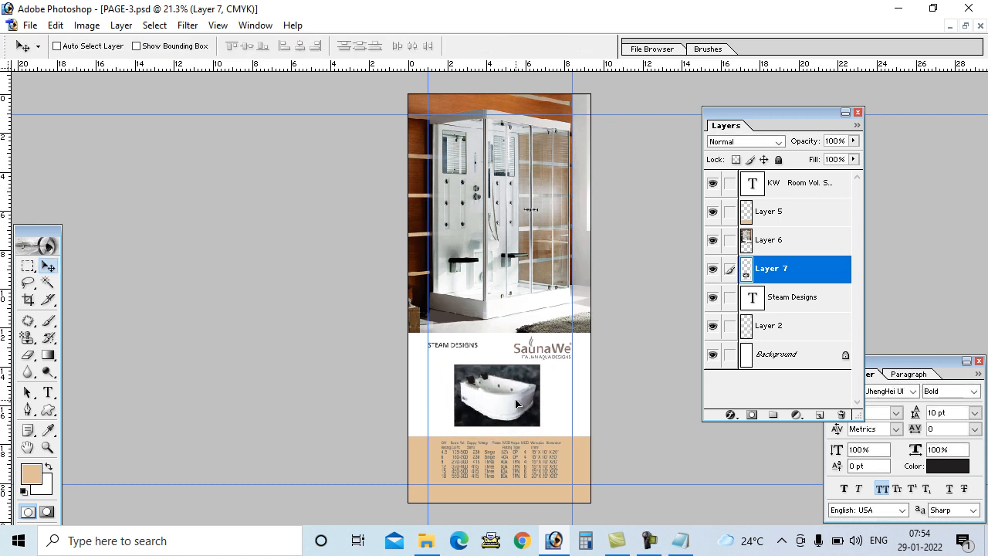